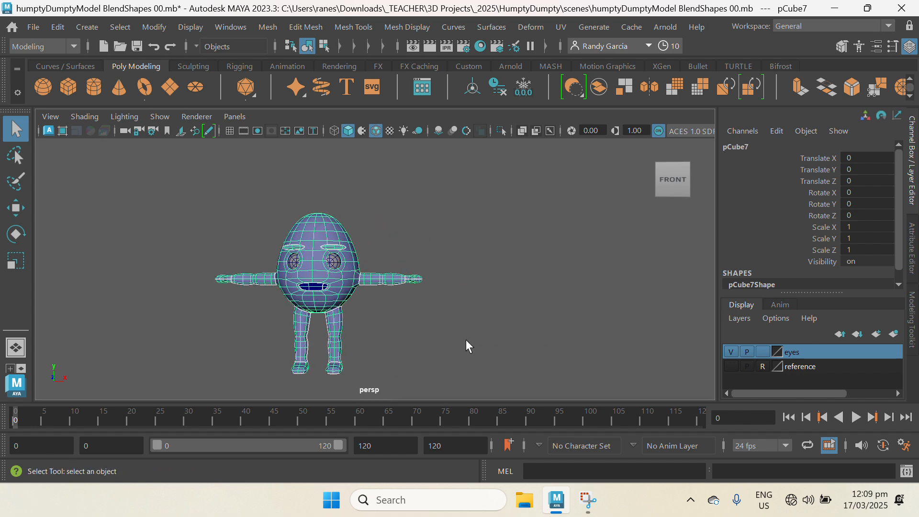
# Freeze the transformations of the whole character, including the body and both eyes.
pyautogui.keyDown('alt'); pyautogui.moveTo(423, 299); pyautogui.dragTo(440, 297, button='right'); pyautogui.keyUp('alt')
pyautogui.keyDown('alt'); pyautogui.moveTo(440, 297); pyautogui.dragTo(448, 301); pyautogui.keyUp('alt')
pyautogui.click(249, 196)
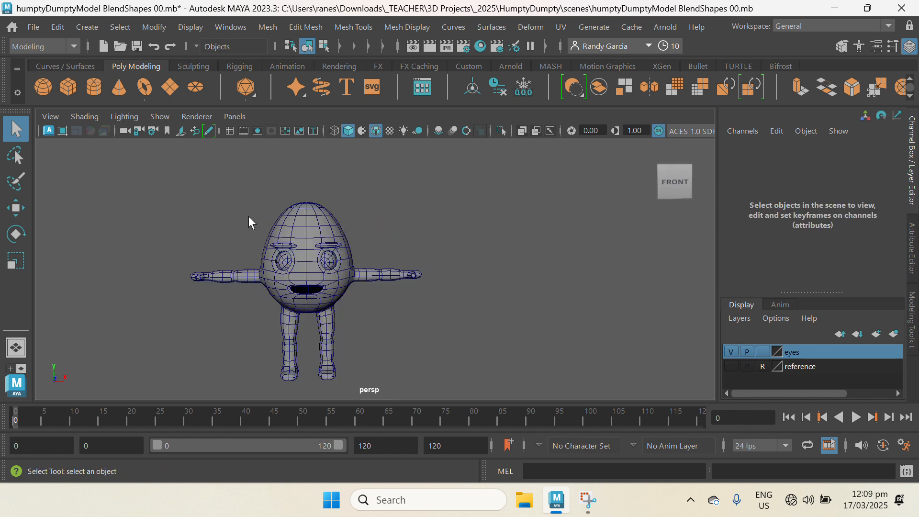
pyautogui.moveTo(174, 185); pyautogui.dragTo(478, 392)
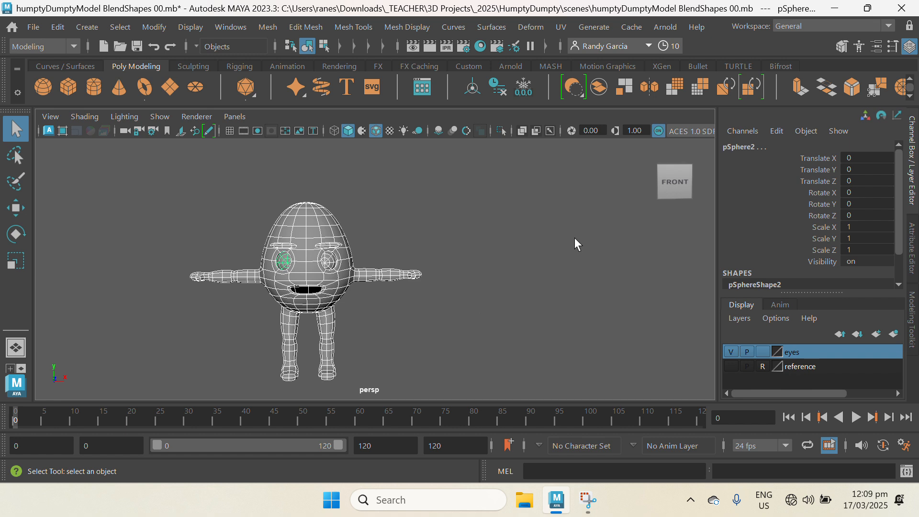
pyautogui.moveTo(144, 167); pyautogui.dragTo(465, 391)
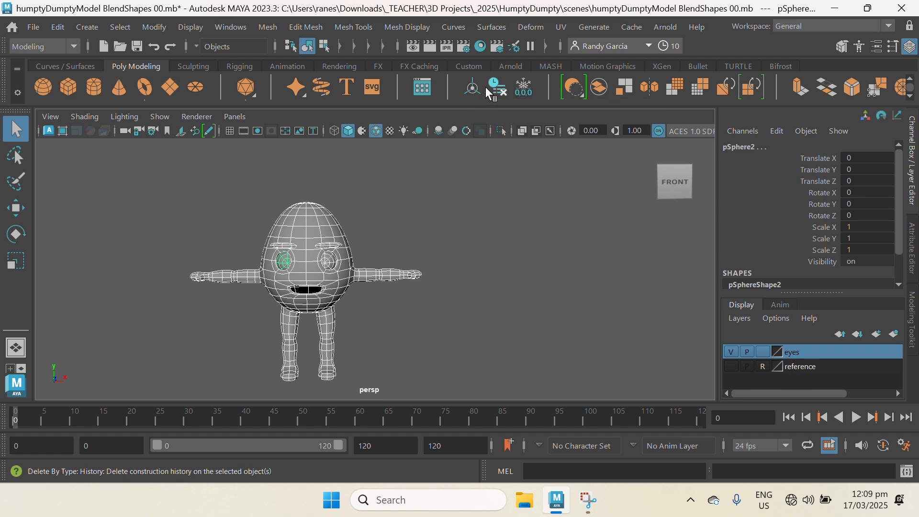
pyautogui.click(519, 91)
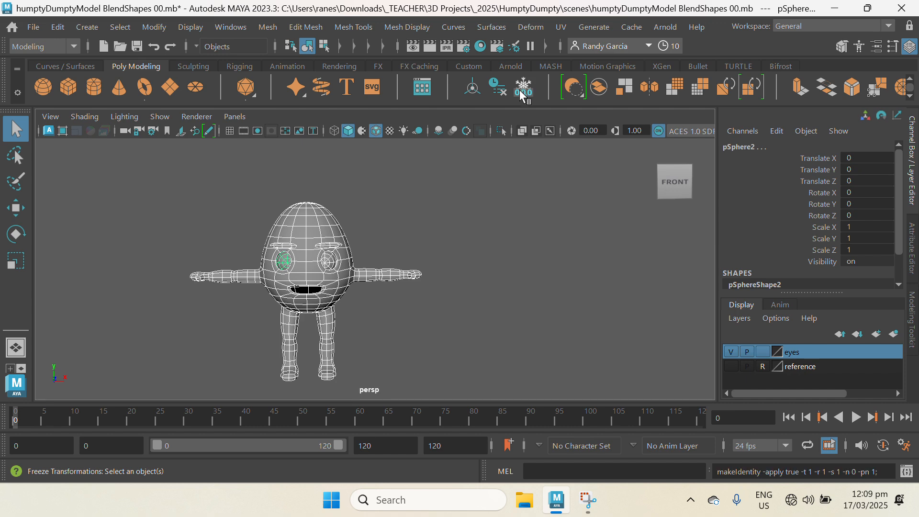
pyautogui.click(460, 265)
# Examine the character's body mesh and its two separate eye spheres from the front and side.
pyautogui.scroll(3, 451, 242)
pyautogui.click(311, 196)
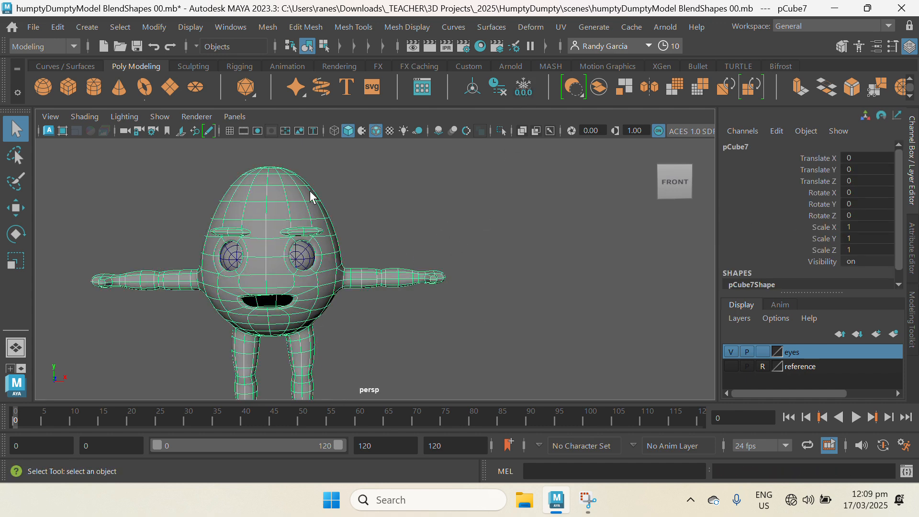
pyautogui.scroll(3, 335, 215)
pyautogui.keyDown('alt'); pyautogui.moveTo(382, 247); pyautogui.dragTo(482, 254, button='middle'); pyautogui.keyUp('alt')
pyautogui.scroll(2, 482, 254)
pyautogui.keyDown('alt'); pyautogui.moveTo(457, 224); pyautogui.dragTo(521, 225); pyautogui.keyUp('alt')
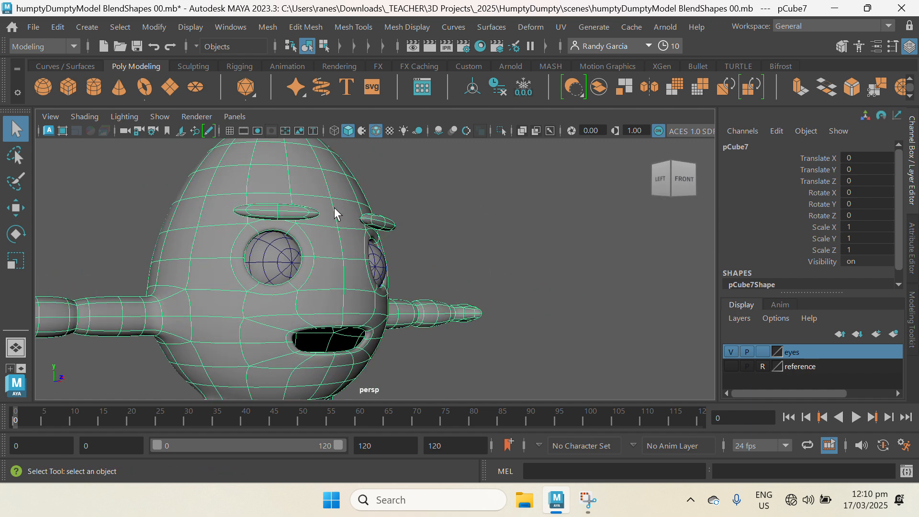
pyautogui.keyDown('alt'); pyautogui.moveTo(521, 235); pyautogui.dragTo(465, 244); pyautogui.keyUp('alt')
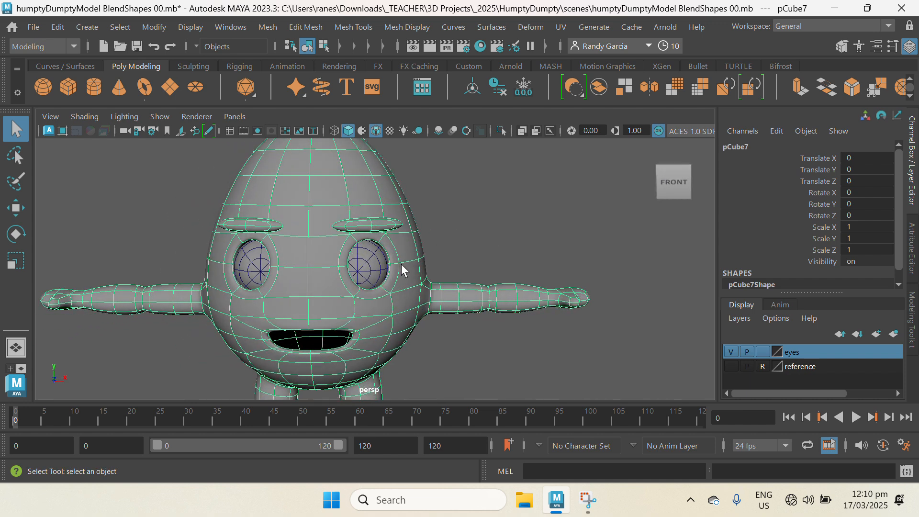
pyautogui.click(376, 273)
pyautogui.keyDown('shift'); pyautogui.click(258, 274); pyautogui.keyUp('shift')
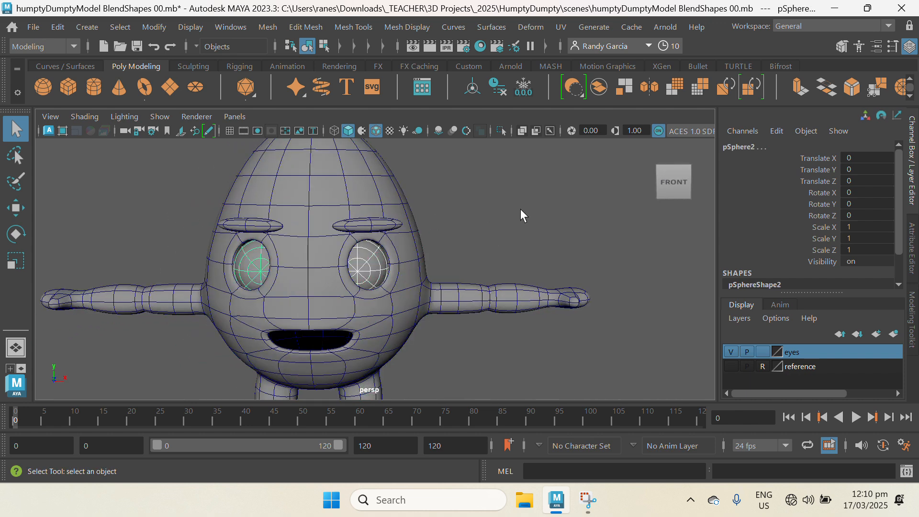
pyautogui.click(514, 229)
pyautogui.scroll(-6, 509, 230)
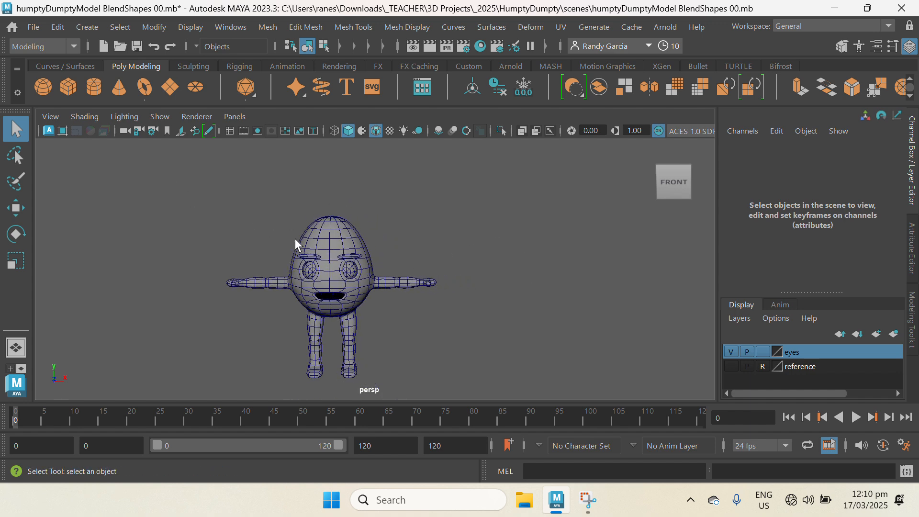
# Rename the character's body mesh as itlog.
pyautogui.click(313, 238)
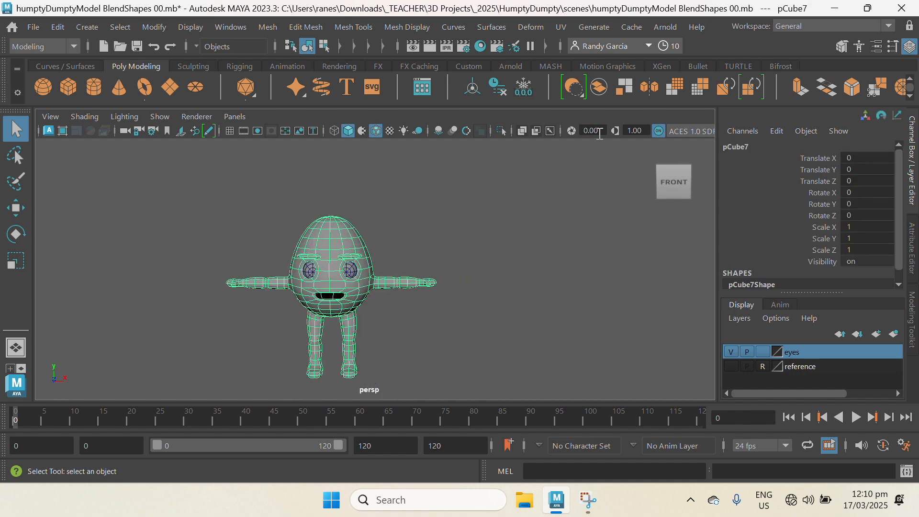
pyautogui.doubleClick(734, 146)
pyautogui.write('itka')
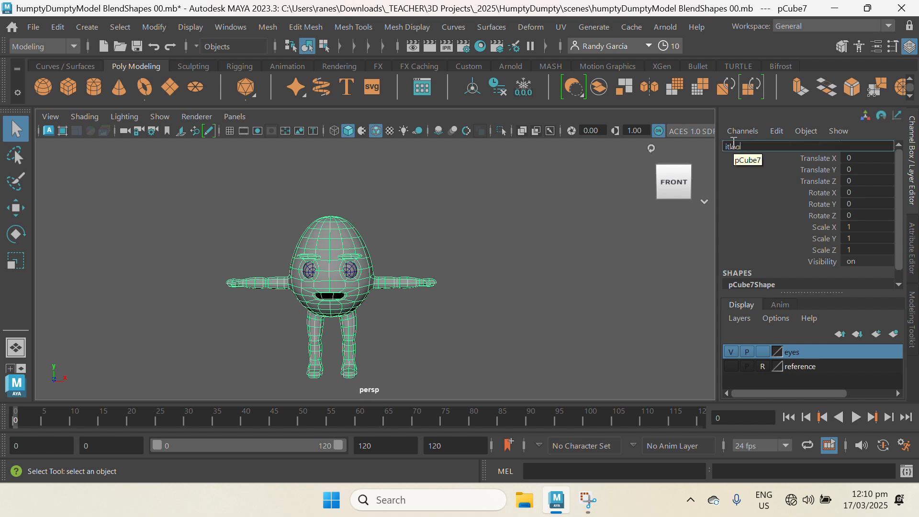
pyautogui.press('Return')
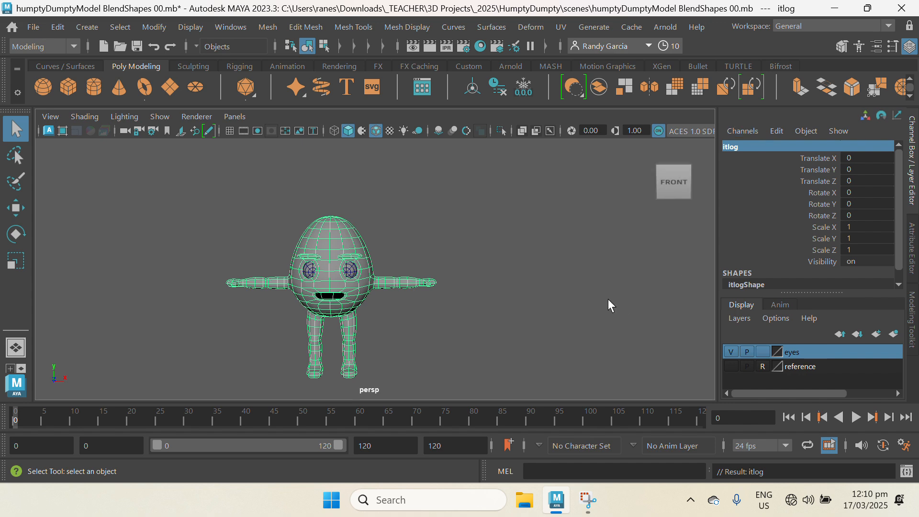
pyautogui.click(541, 303)
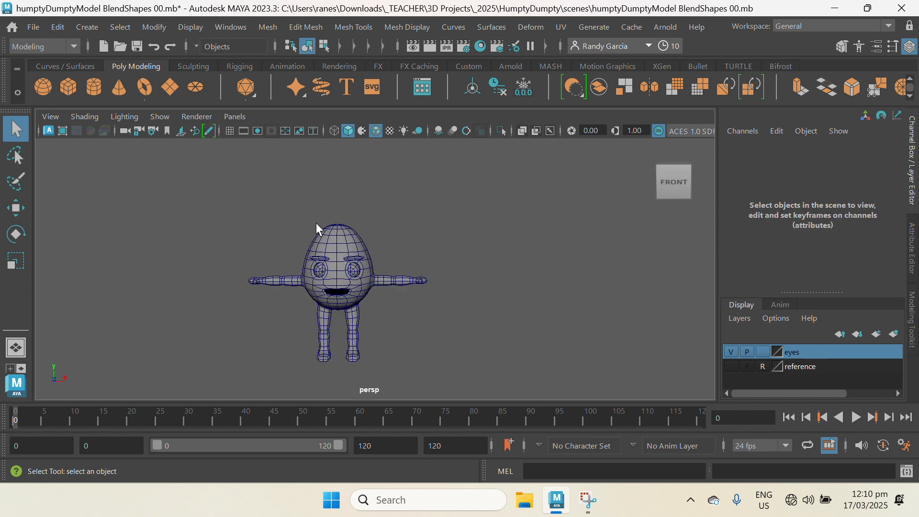
# Duplicate the whole character with its eyes and move the copy along X to a Translate X of about 51.
pyautogui.click(349, 248)
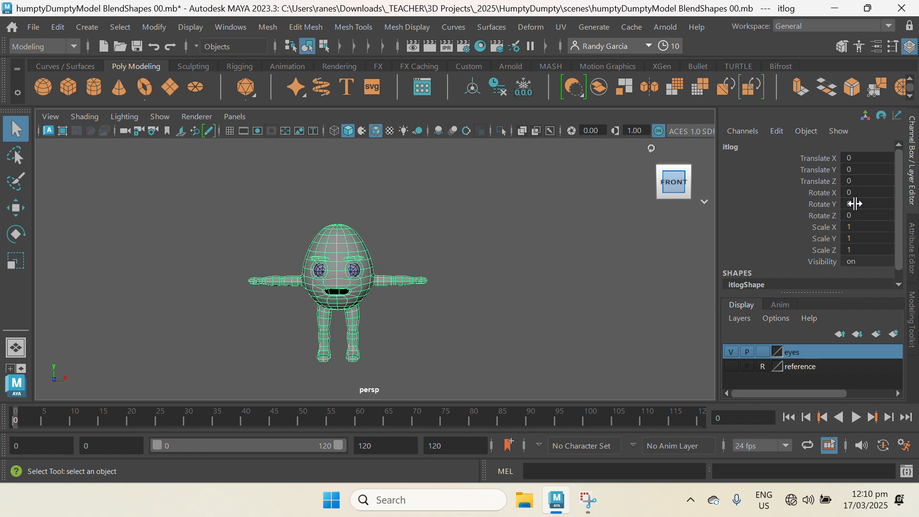
pyautogui.moveTo(217, 199); pyautogui.dragTo(484, 377)
pyautogui.scroll(-4, 493, 345)
pyautogui.keyDown('alt'); pyautogui.moveTo(514, 295); pyautogui.dragTo(467, 306, button='middle'); pyautogui.keyUp('alt')
pyautogui.keyDown('alt'); pyautogui.moveTo(468, 307); pyautogui.dragTo(487, 292, button='right'); pyautogui.keyUp('alt')
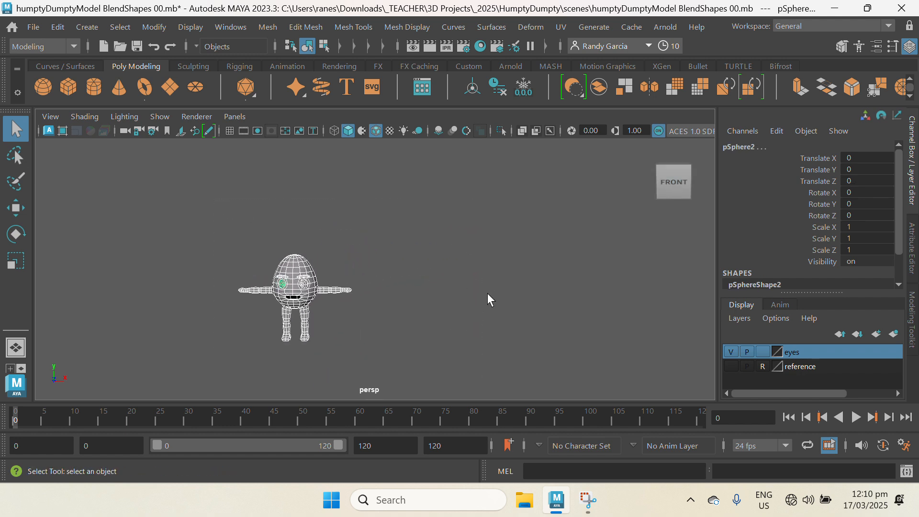
pyautogui.hotkey('ctrl', 'd')
pyautogui.press('w')
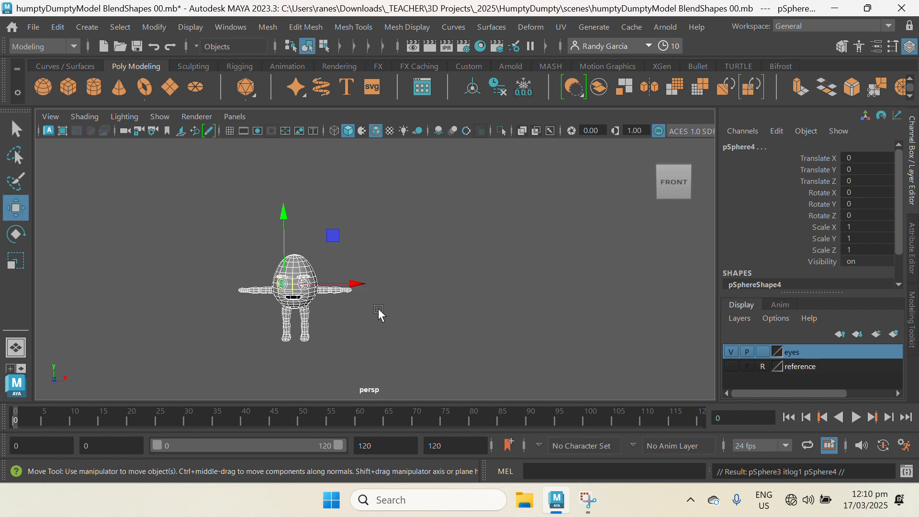
pyautogui.moveTo(352, 284); pyautogui.dragTo(593, 320)
pyautogui.scroll(2, 592, 319)
pyautogui.keyDown('alt'); pyautogui.moveTo(567, 317); pyautogui.dragTo(408, 295, button='middle'); pyautogui.keyUp('alt')
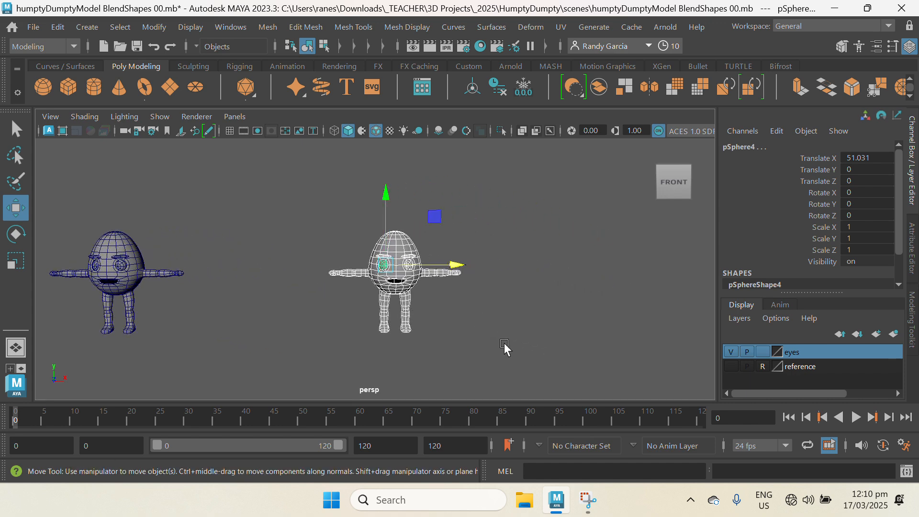
# Duplicate the copied character with its eyes and place the new copy beside it at a Translate X of about 78.3.
pyautogui.moveTo(509, 350); pyautogui.dragTo(292, 201)
pyautogui.hotkey('ctrl', 'd')
pyautogui.moveTo(454, 265); pyautogui.dragTo(608, 295)
pyautogui.scroll(-3, 566, 316)
# Duplicate both copied characters together and move the new pair along X to Translate X values of about 105.6 and 132.8.
pyautogui.moveTo(578, 328); pyautogui.dragTo(339, 218)
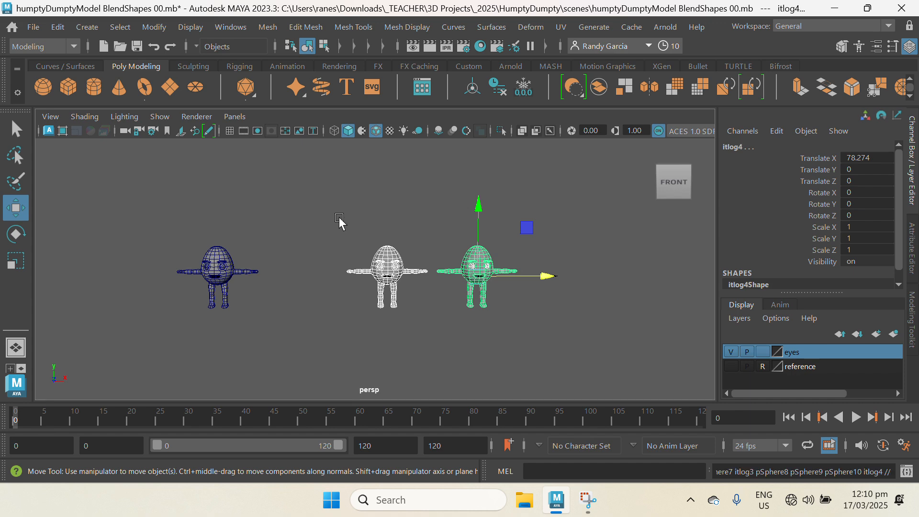
pyautogui.hotkey('ctrl', 'd')
pyautogui.moveTo(544, 276); pyautogui.dragTo(724, 305)
pyautogui.scroll(-5, 632, 322)
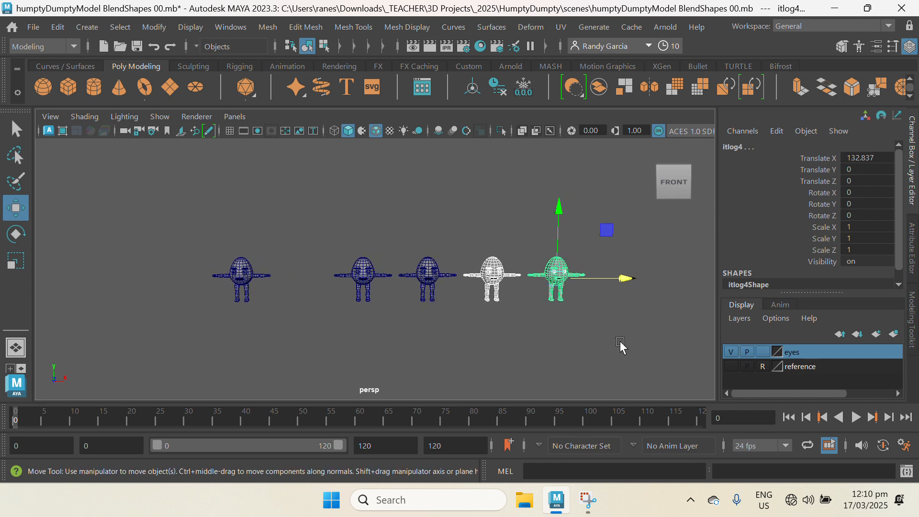
# Duplicate the row of four copied characters and raise the new row to a Translate Y of about 25.2.
pyautogui.moveTo(619, 341); pyautogui.dragTo(324, 220)
pyautogui.hotkey('ctrl', 'd')
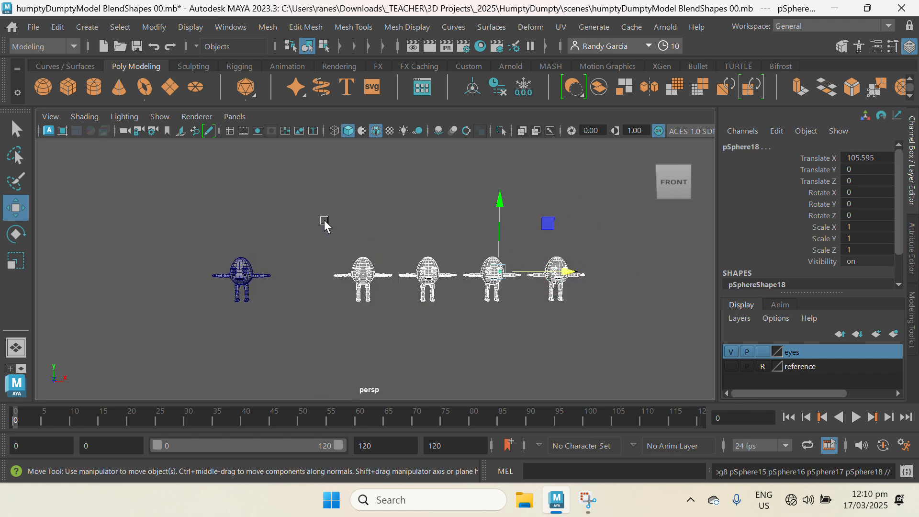
pyautogui.moveTo(499, 205); pyautogui.dragTo(500, 142)
pyautogui.scroll(6, 363, 233)
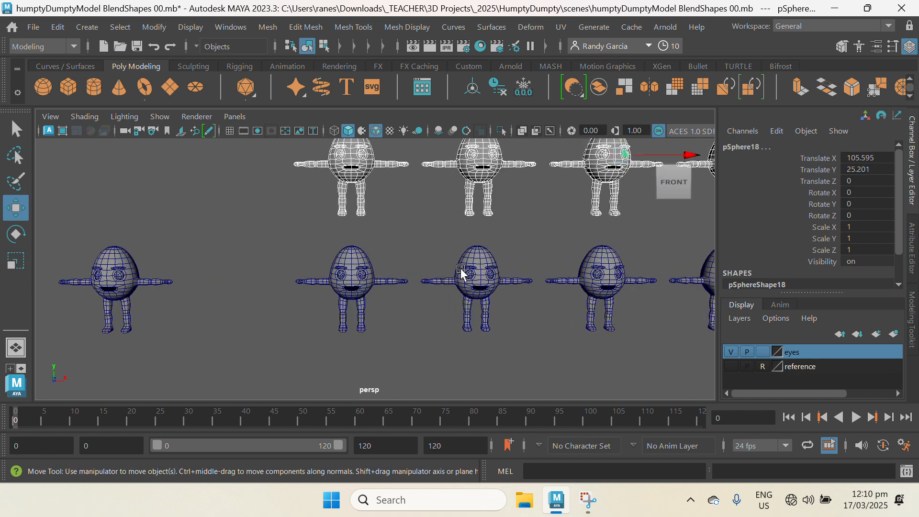
# Rename the body of the first character in the upper row as eShock.
pyautogui.keyDown('alt'); pyautogui.moveTo(461, 272); pyautogui.dragTo(466, 339, button='middle'); pyautogui.keyUp('alt')
pyautogui.scroll(4, 466, 339)
pyautogui.click(315, 228)
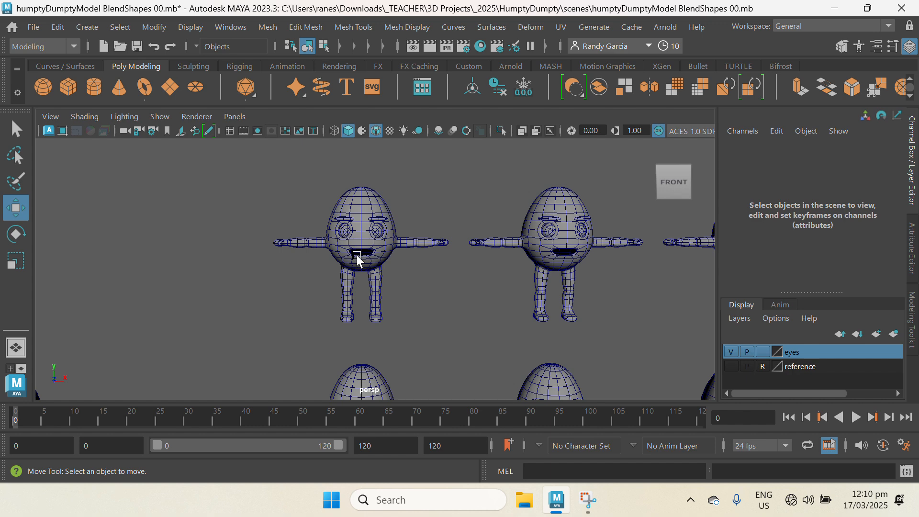
pyautogui.click(357, 255)
pyautogui.press('f')
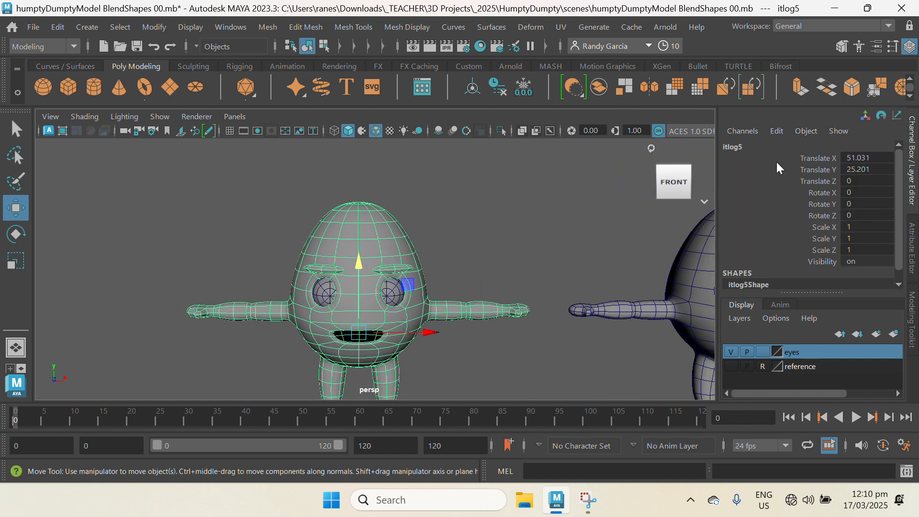
pyautogui.scroll(-2, 486, 258)
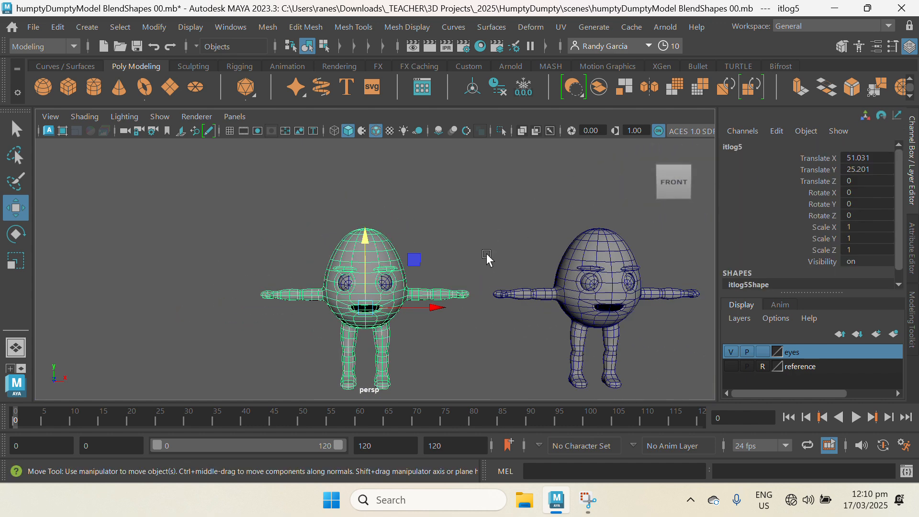
pyautogui.scroll(-1, 487, 258)
pyautogui.keyDown('alt'); pyautogui.moveTo(564, 291); pyautogui.dragTo(528, 307, button='middle'); pyautogui.keyUp('alt')
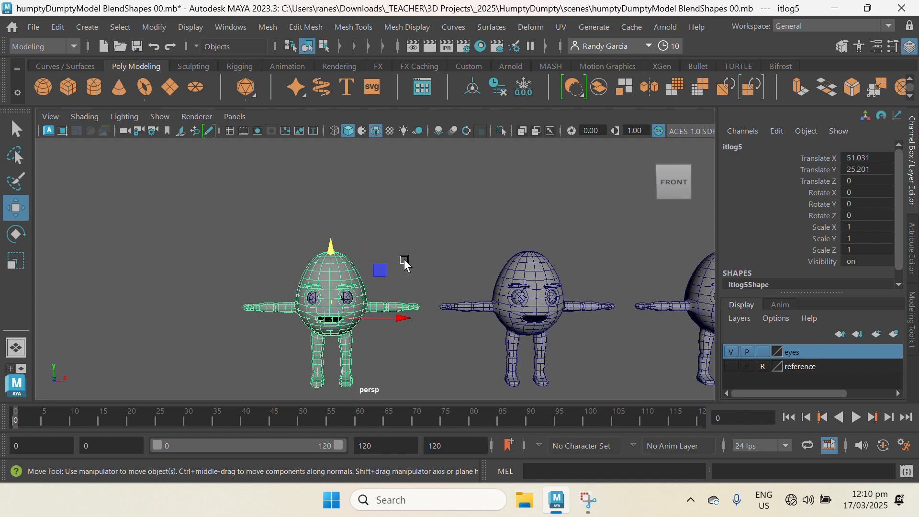
pyautogui.doubleClick(752, 149)
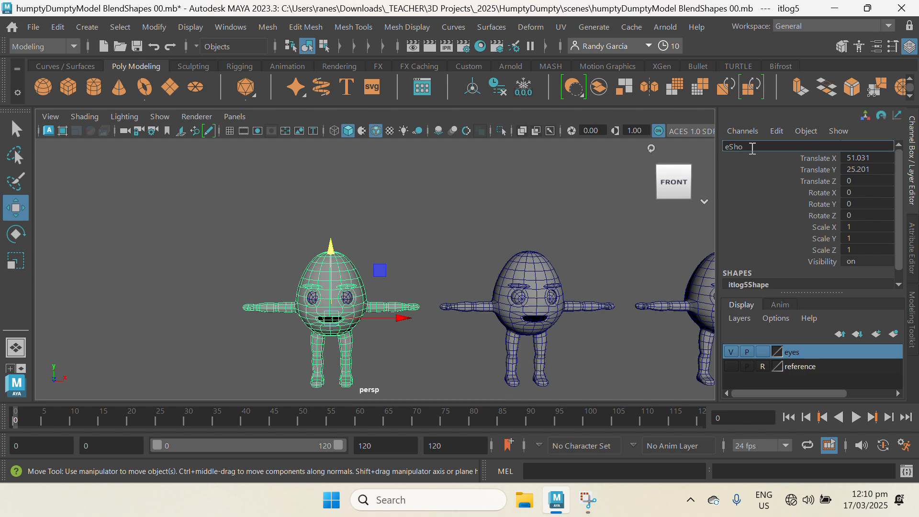
pyautogui.press('Return')
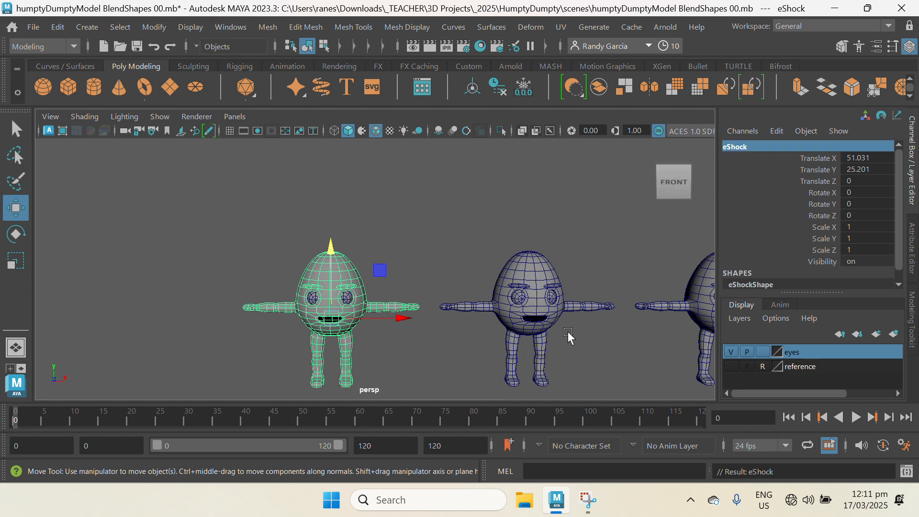
# Rename the body of the second character in the upper row as eClose.
pyautogui.click(536, 333)
pyautogui.scroll(1, 633, 328)
pyautogui.keyDown('alt'); pyautogui.moveTo(635, 328); pyautogui.dragTo(559, 336, button='middle'); pyautogui.keyUp('alt')
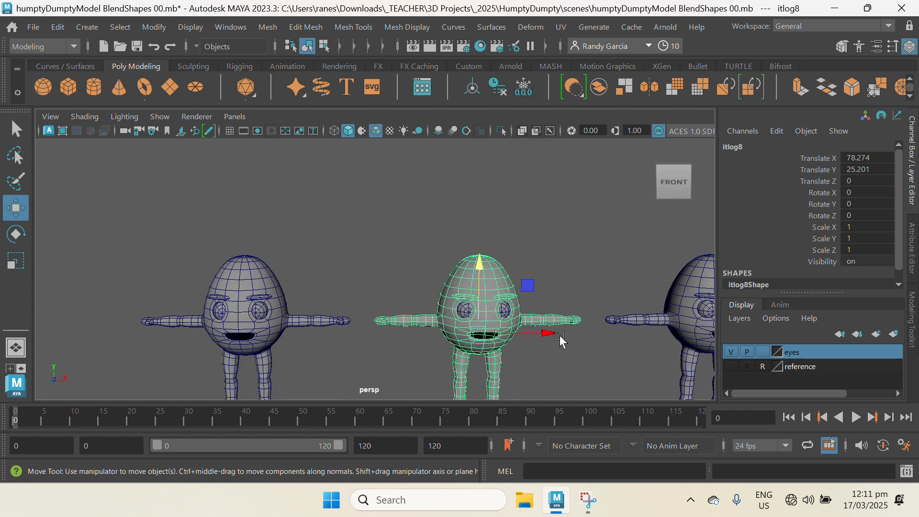
pyautogui.doubleClick(738, 150)
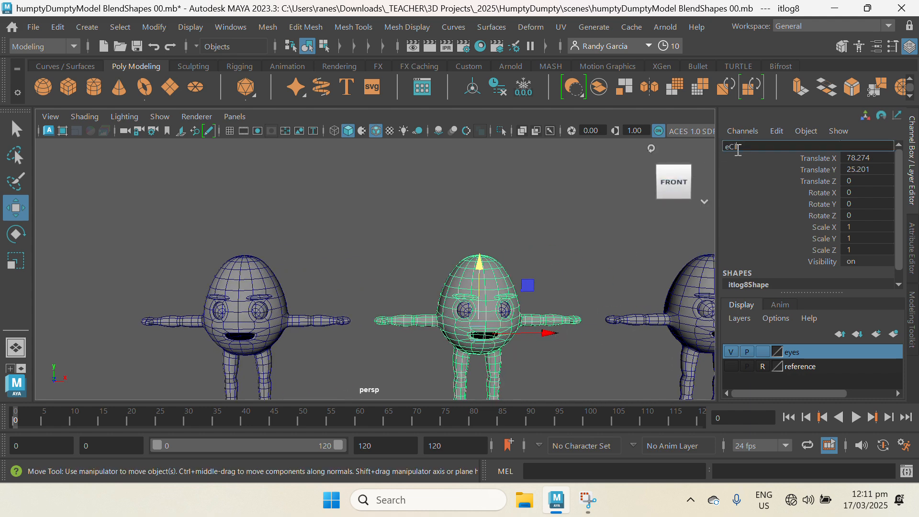
pyautogui.press('Return')
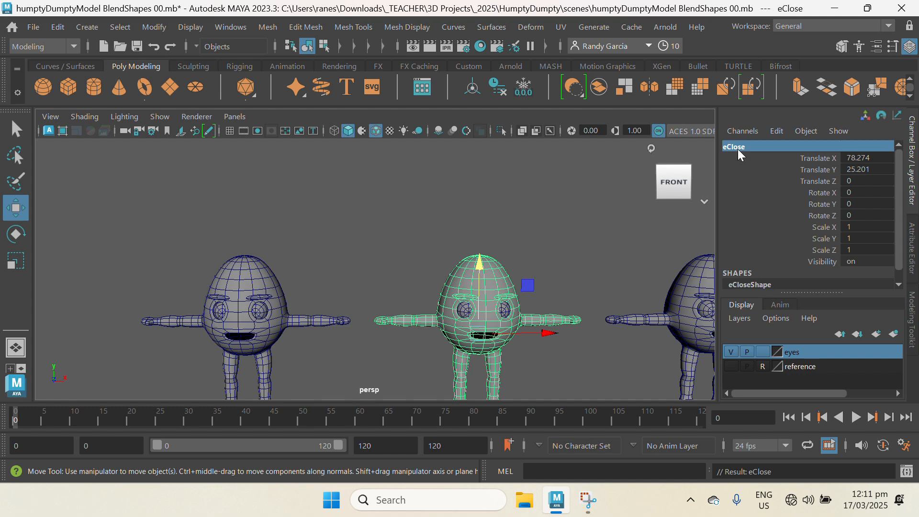
# Rename the body of the third character in the upper row as eAngry.
pyautogui.scroll(-1, 474, 255)
pyautogui.keyDown('alt'); pyautogui.moveTo(473, 254); pyautogui.dragTo(344, 254, button='middle'); pyautogui.keyUp('alt')
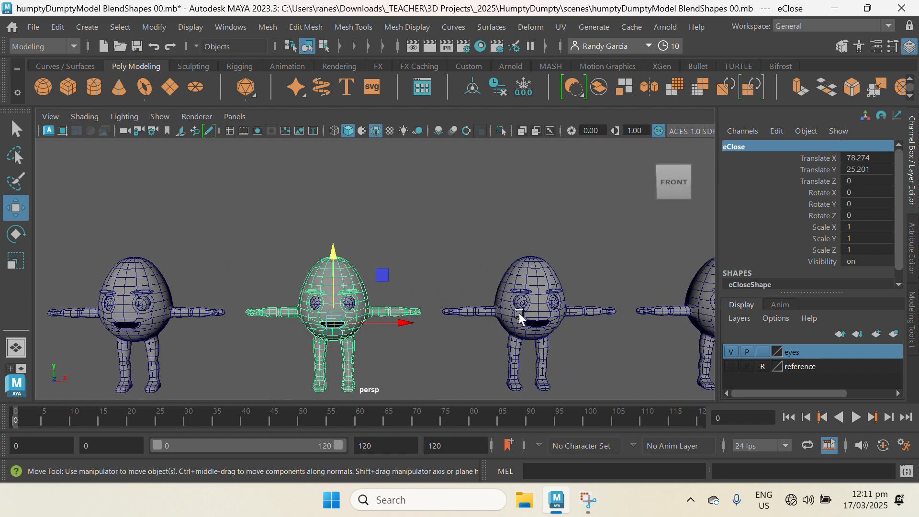
pyautogui.click(529, 338)
pyautogui.doubleClick(737, 146)
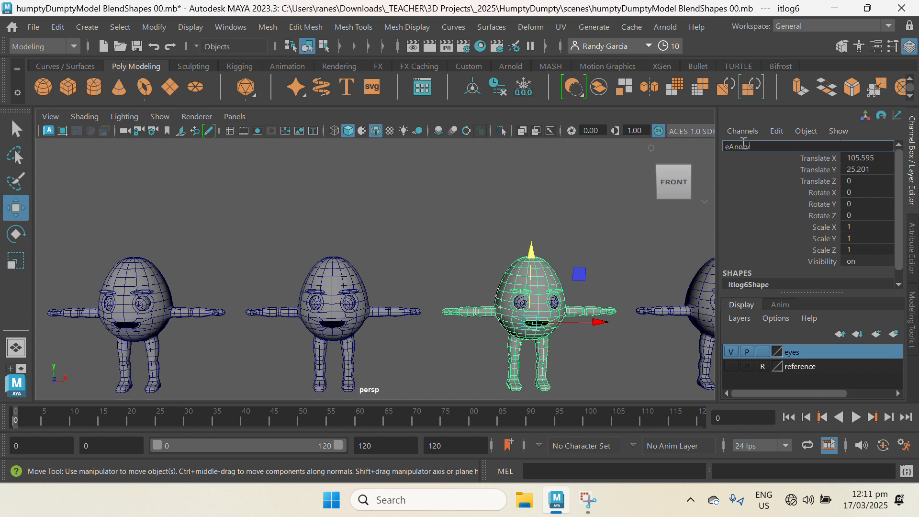
pyautogui.write('eAngry')
pyautogui.press('Return')
# Rename the body of the fourth character in the upper row as eSad.
pyautogui.scroll(-2, 527, 293)
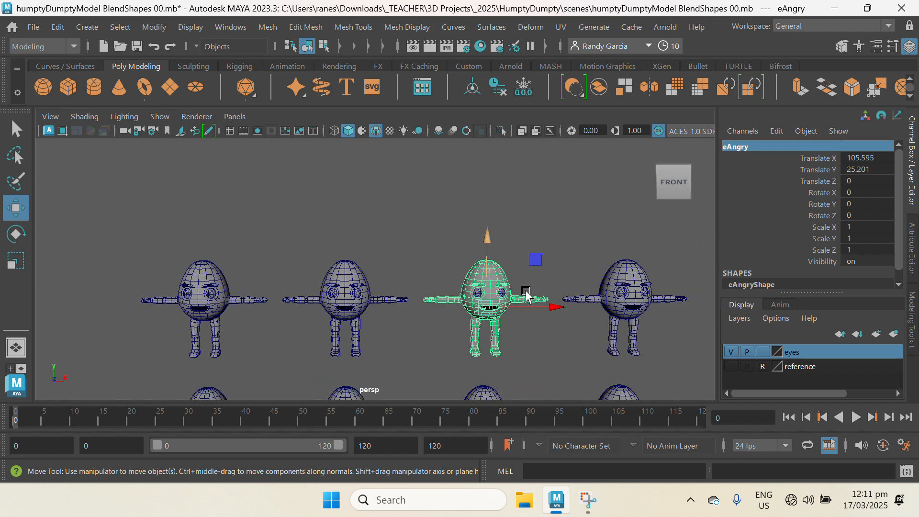
pyautogui.scroll(-1, 526, 291)
pyautogui.keyDown('alt'); pyautogui.moveTo(526, 291); pyautogui.dragTo(437, 294, button='middle'); pyautogui.keyUp('alt')
pyautogui.click(593, 272)
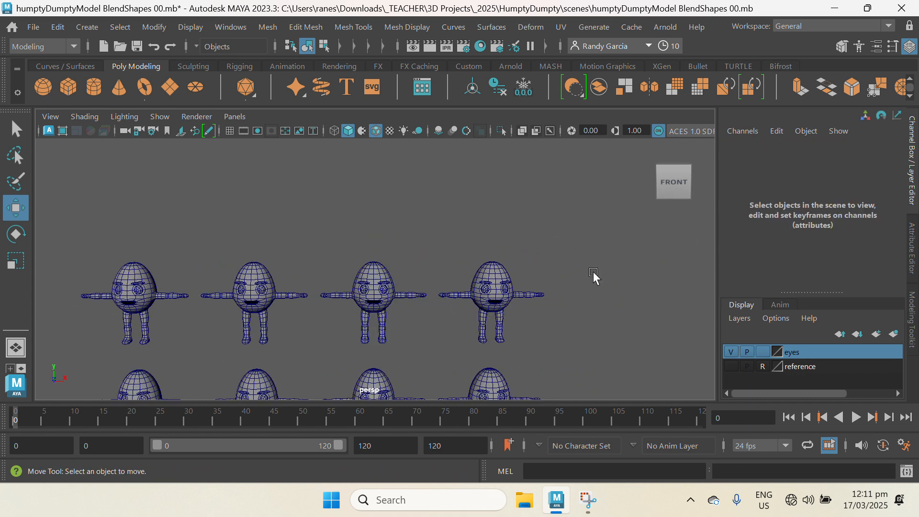
pyautogui.click(488, 311)
pyautogui.doubleClick(746, 147)
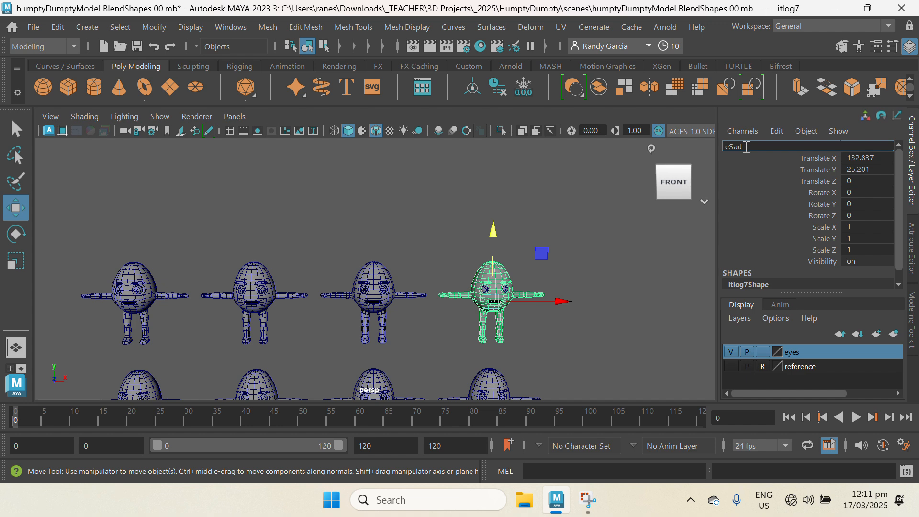
pyautogui.press('Return')
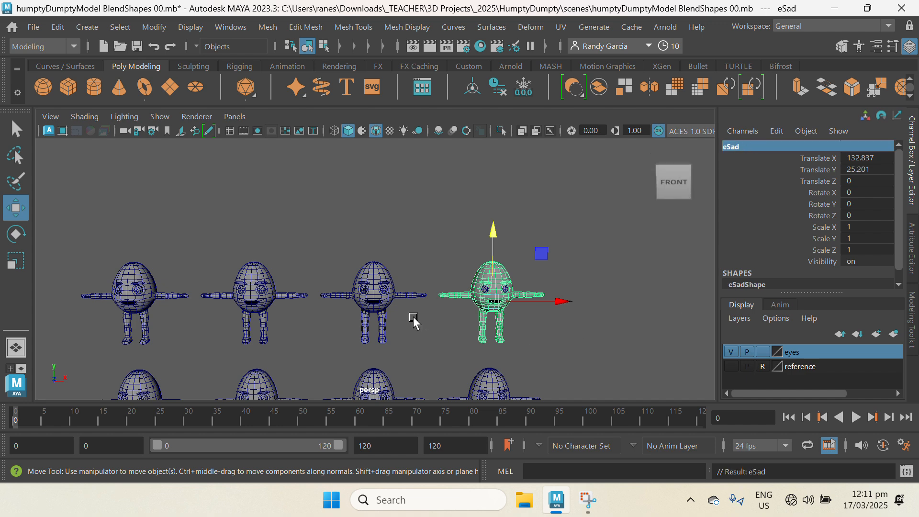
# Rename the body of the first duplicated character in the lower row, next to the original, as mOpen.
pyautogui.keyDown('alt'); pyautogui.moveTo(410, 316); pyautogui.dragTo(339, 304, button='middle'); pyautogui.keyUp('alt')
pyautogui.click(297, 284)
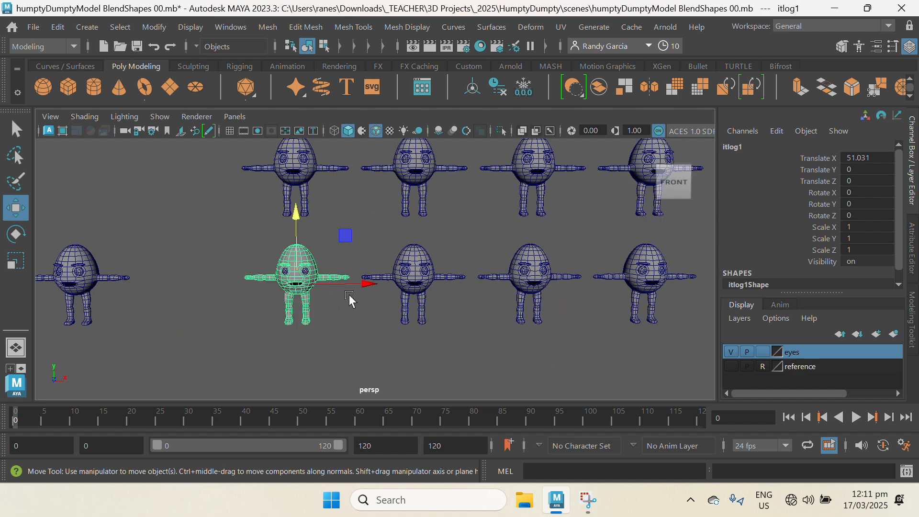
pyautogui.keyDown('alt'); pyautogui.moveTo(349, 296); pyautogui.dragTo(398, 353, button='right'); pyautogui.keyUp('alt')
pyautogui.keyDown('alt'); pyautogui.moveTo(340, 289); pyautogui.dragTo(408, 256, button='middle'); pyautogui.keyUp('alt')
pyautogui.keyDown('alt'); pyautogui.moveTo(408, 255); pyautogui.dragTo(413, 305, button='right'); pyautogui.keyUp('alt')
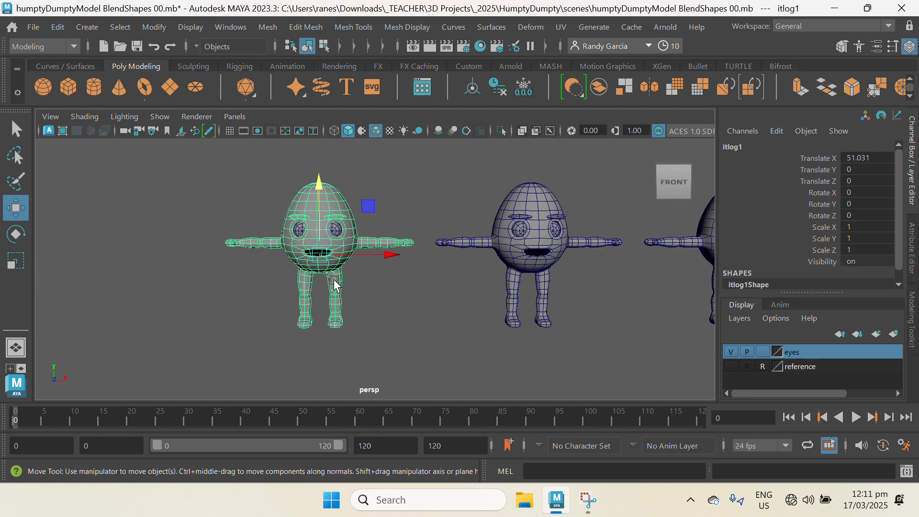
pyautogui.doubleClick(739, 148)
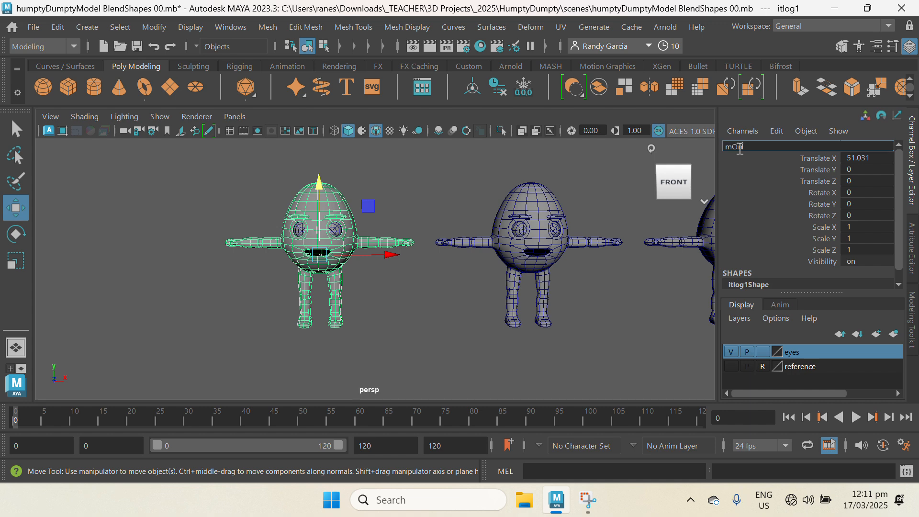
pyautogui.write('mOpen')
pyautogui.press('Return')
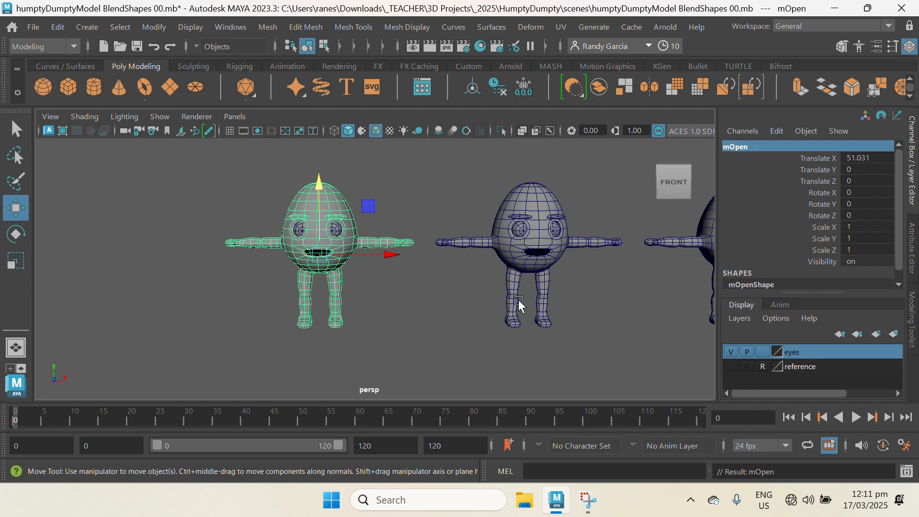
# Rename the body of the second duplicated character in the lower row as mClose.
pyautogui.click(530, 260)
pyautogui.doubleClick(744, 146)
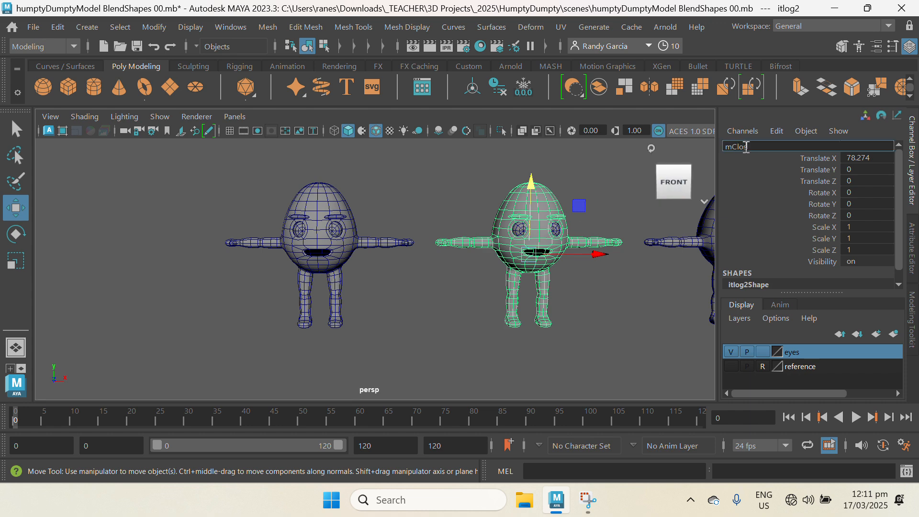
pyautogui.write('mClose')
pyautogui.press('Return')
# Rename the body of the third duplicated character in the lower row as mSmile.
pyautogui.scroll(-3, 527, 306)
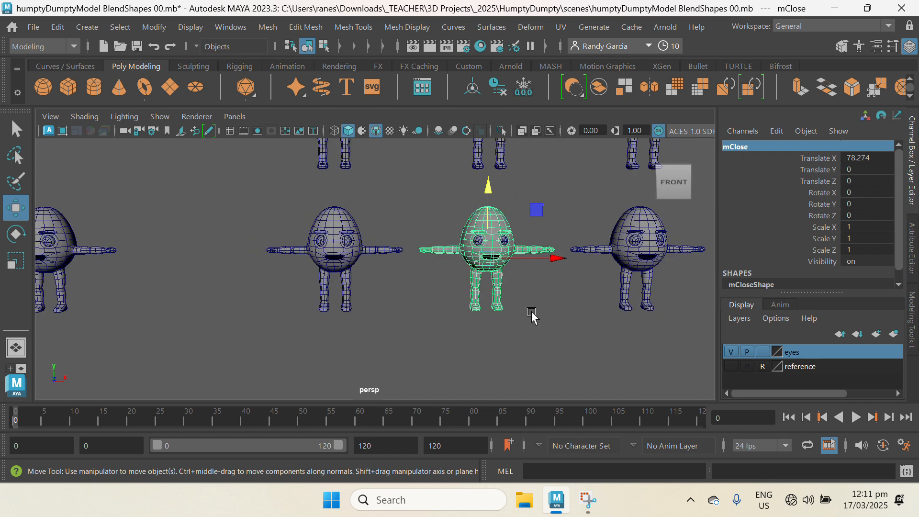
pyautogui.keyDown('alt'); pyautogui.moveTo(532, 318); pyautogui.dragTo(385, 340, button='middle'); pyautogui.keyUp('alt')
pyautogui.click(481, 288)
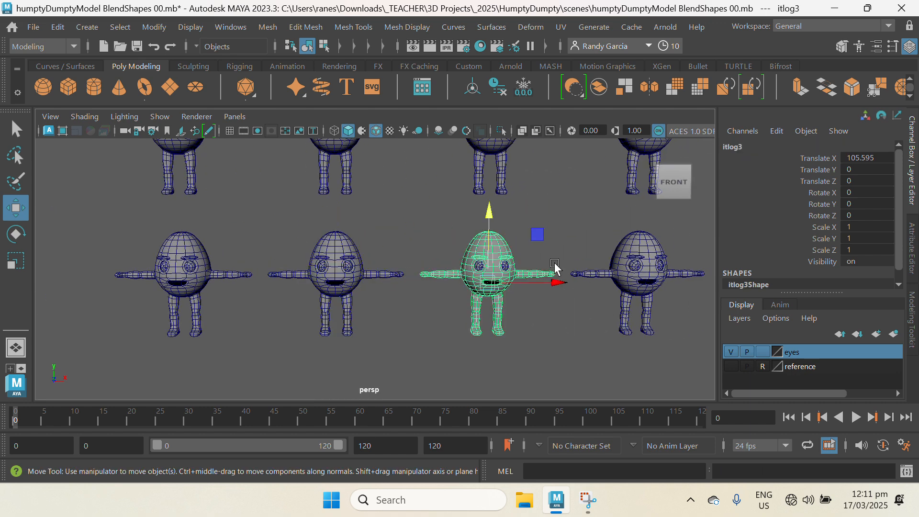
pyautogui.doubleClick(746, 146)
pyautogui.write('ml')
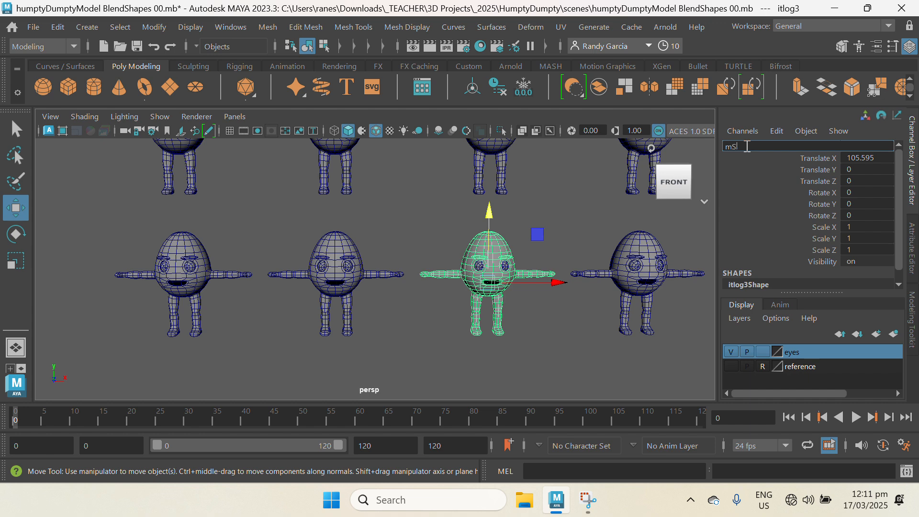
pyautogui.press('Return')
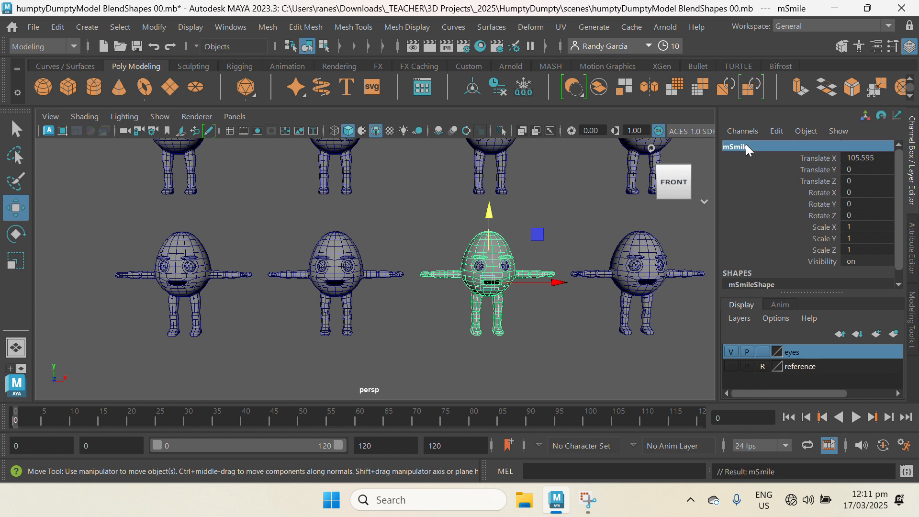
# Rename the body of the fourth duplicated character in the lower row as mSad.
pyautogui.click(638, 293)
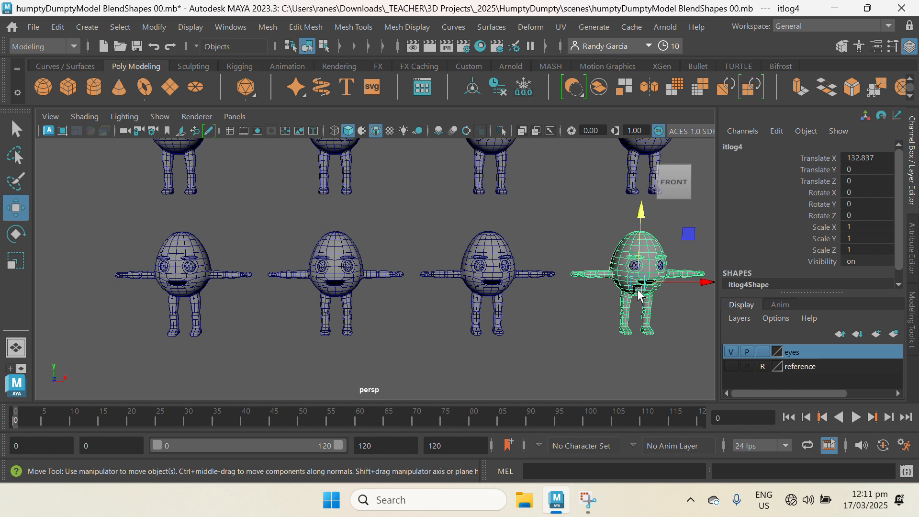
pyautogui.doubleClick(745, 146)
pyautogui.write('ml')
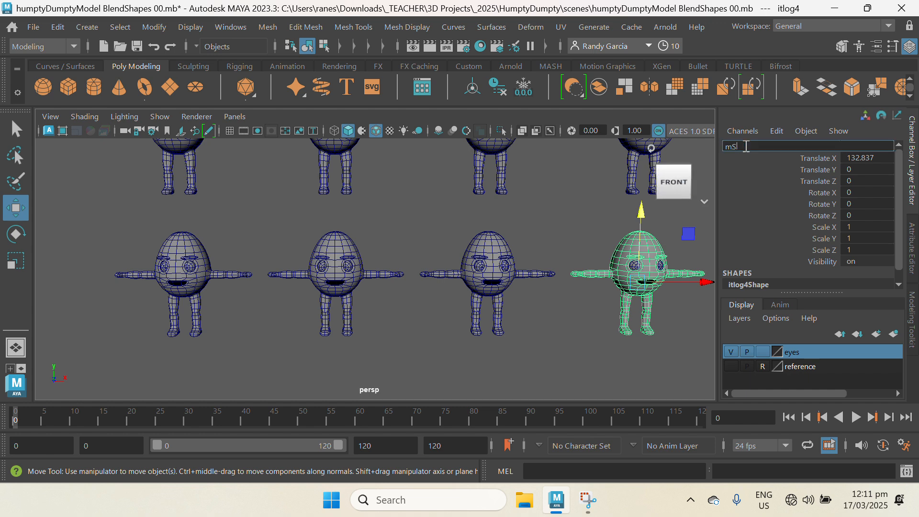
pyautogui.write('ad')
pyautogui.press('Return')
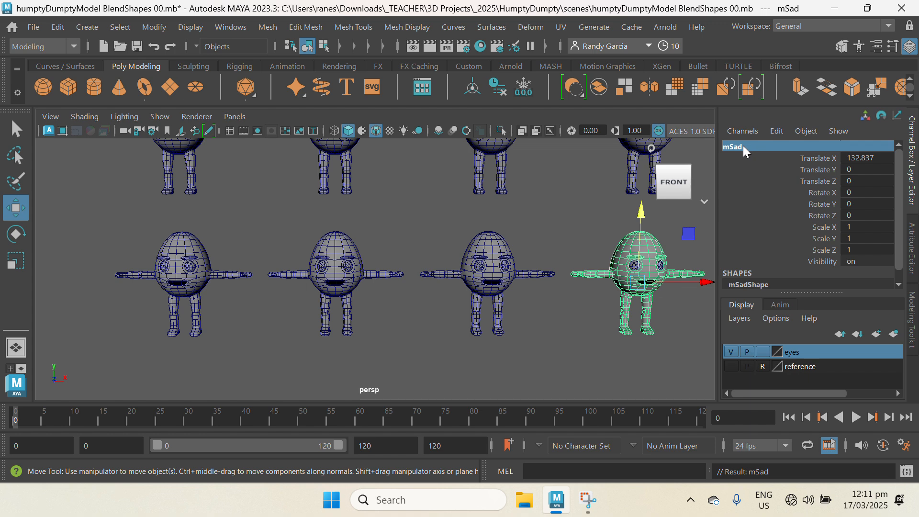
# Create a 3D Type object in the scene and show its text settings.
pyautogui.scroll(-3, 376, 306)
pyautogui.scroll(-5, 390, 277)
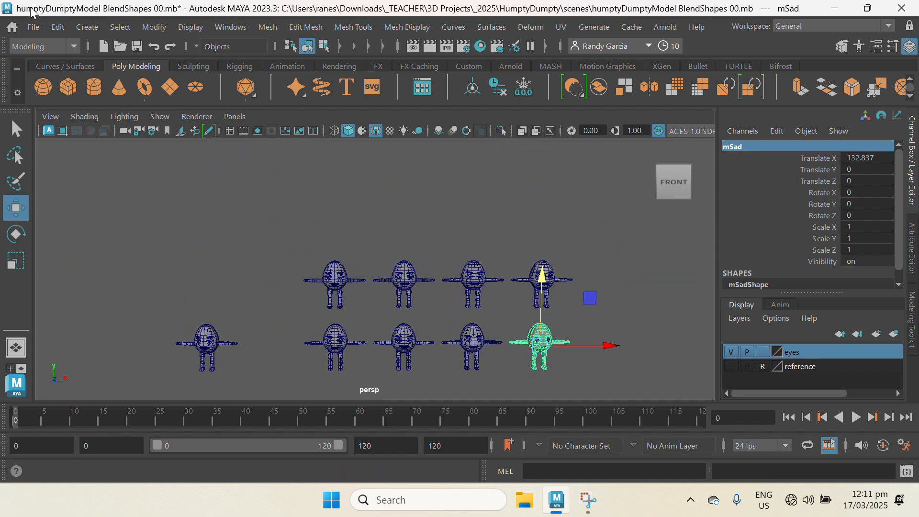
pyautogui.click(91, 30)
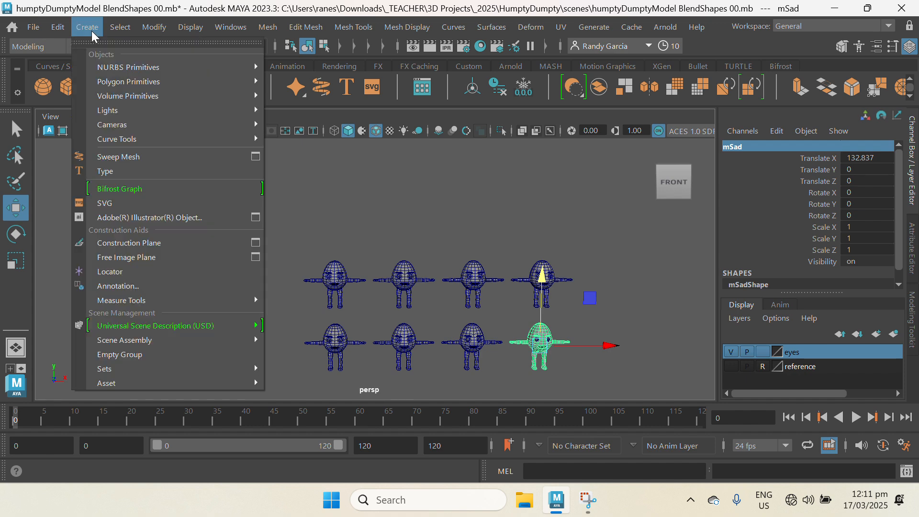
pyautogui.click(122, 171)
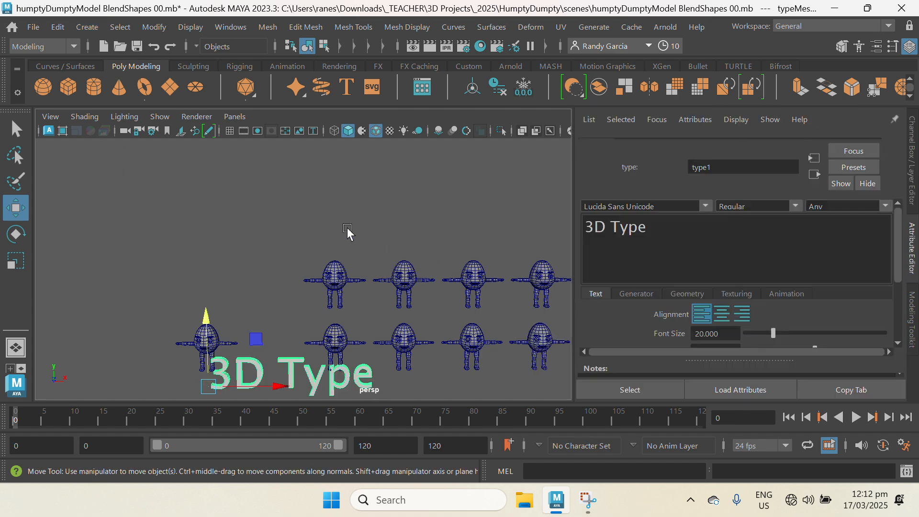
pyautogui.click(724, 145)
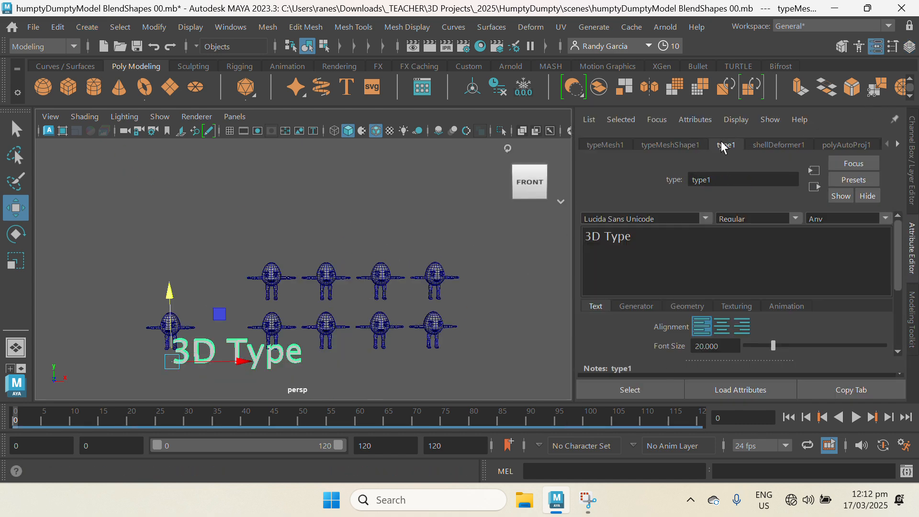
# Replace the default text of the 3D type object with "Duplicates".
pyautogui.click(671, 256)
pyautogui.press('BackSpace')
pyautogui.press('BackSpace')
pyautogui.press('BackSpace')
pyautogui.press('BackSpace')
pyautogui.press('BackSpace')
pyautogui.press('BackSpace')
pyautogui.press('BackSpace')
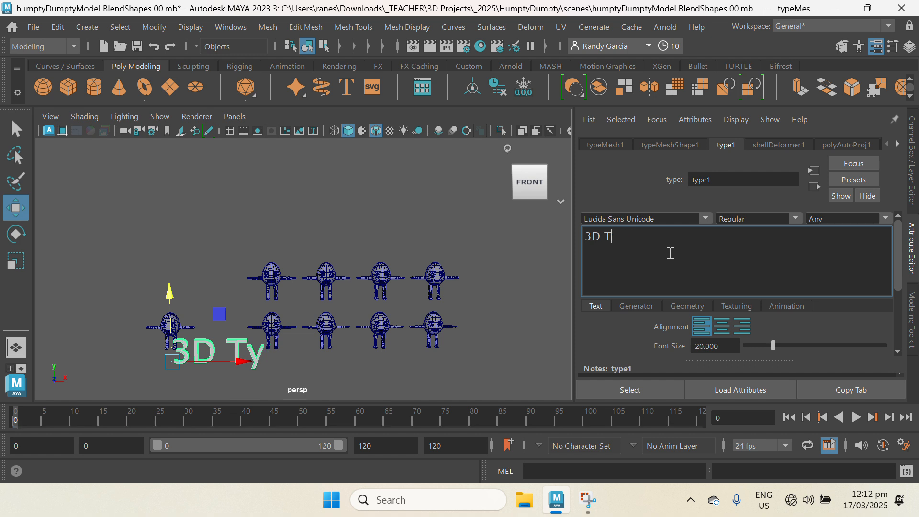
pyautogui.write('Dup')
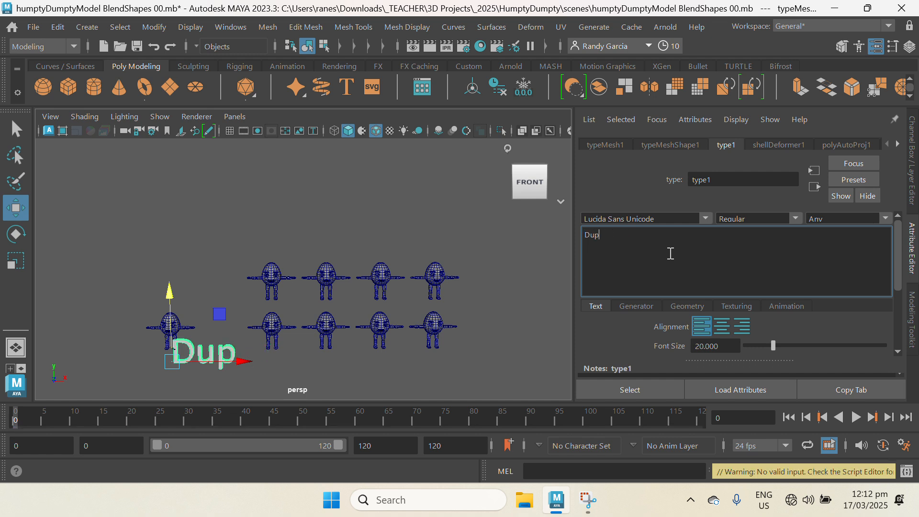
pyautogui.write('licates')
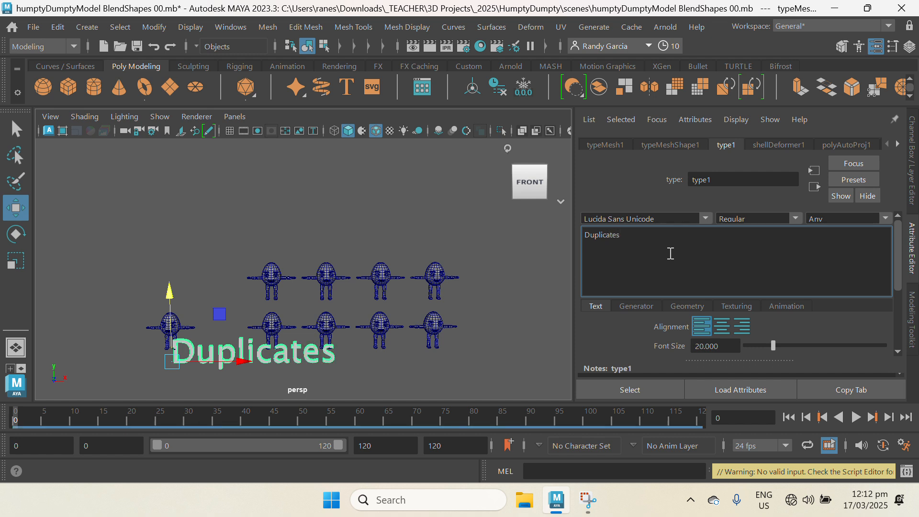
# Add a second line to the 3D text reading "DO NOT FREEZE THE TRANSFORMATION".
pyautogui.write('DO')
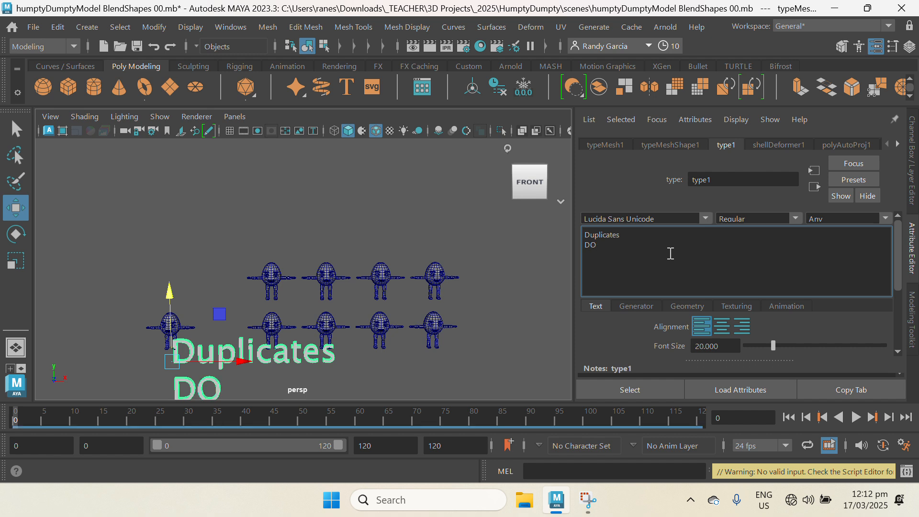
pyautogui.write(' NOT F')
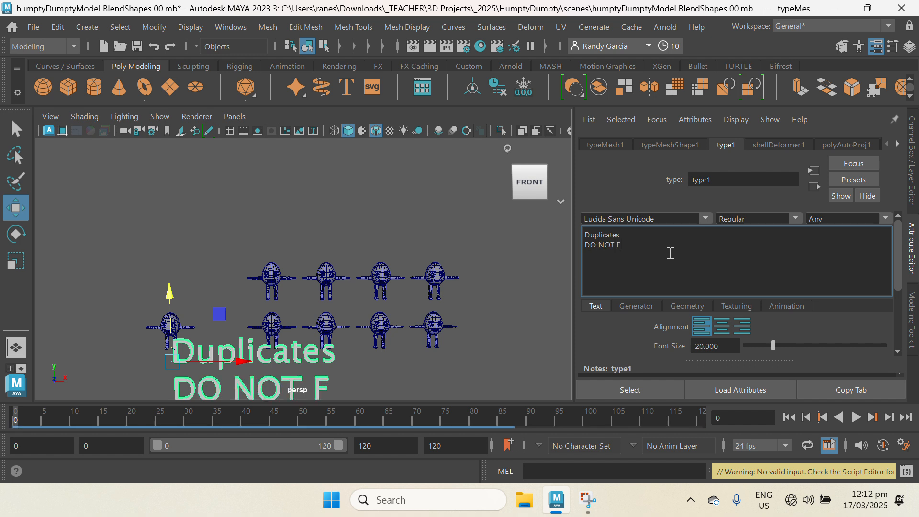
pyautogui.write('REEZE ')
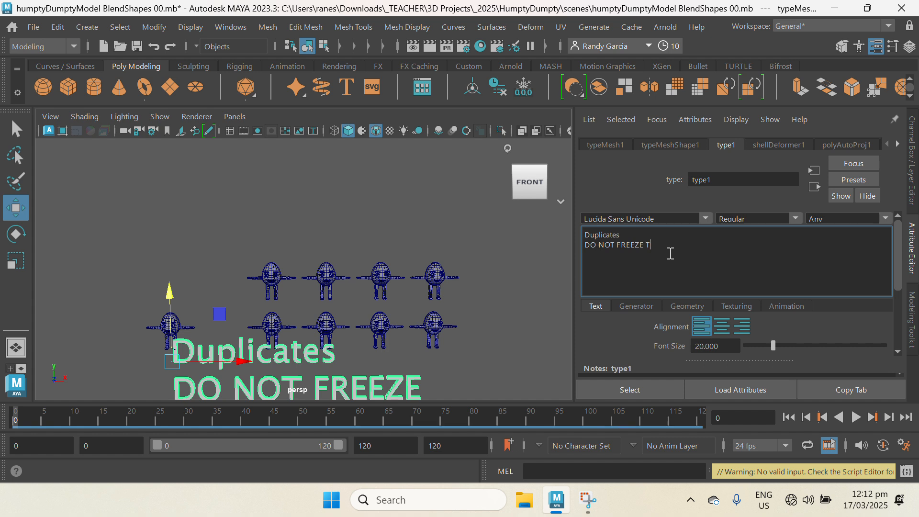
pyautogui.write('THE ')
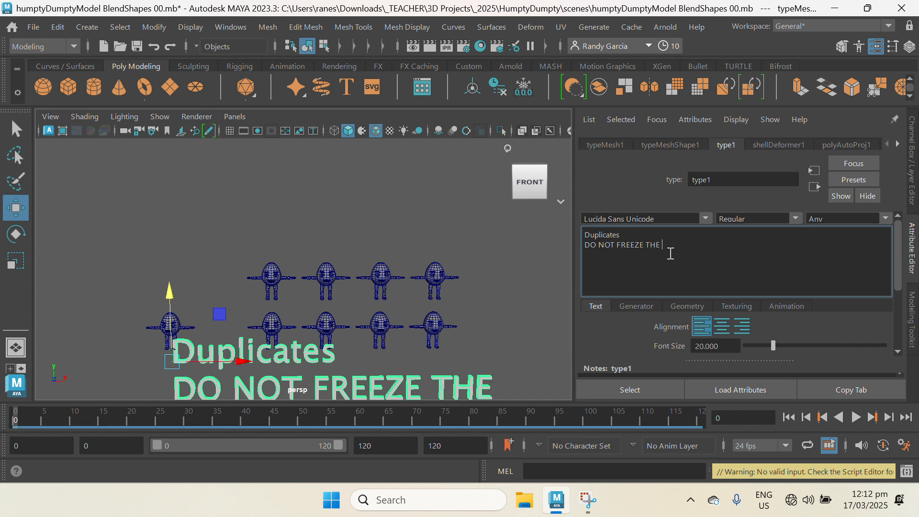
pyautogui.write('TRANSF')
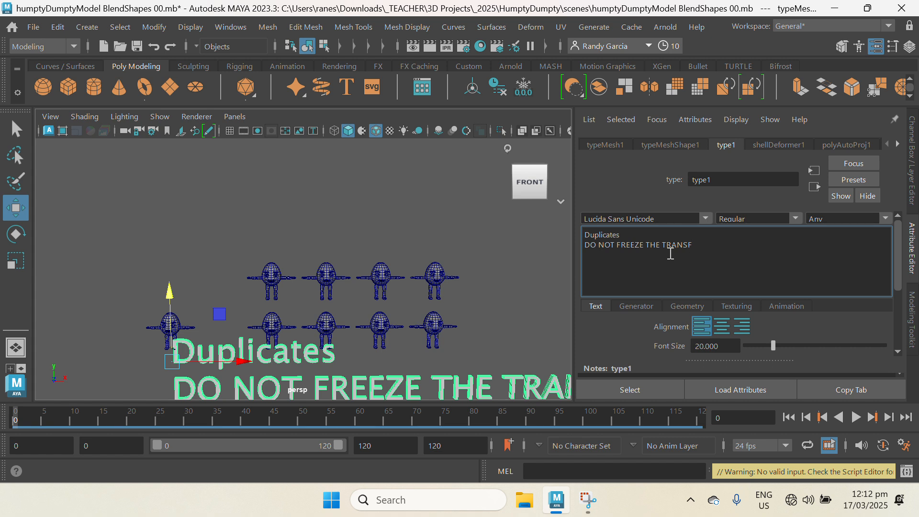
pyautogui.write('ORMAtION')
pyautogui.press('Return')
# Add a third line to the 3D text reading "DO NOT EXTRUDE ANY COMPONENT".
pyautogui.write('DO NOT E')
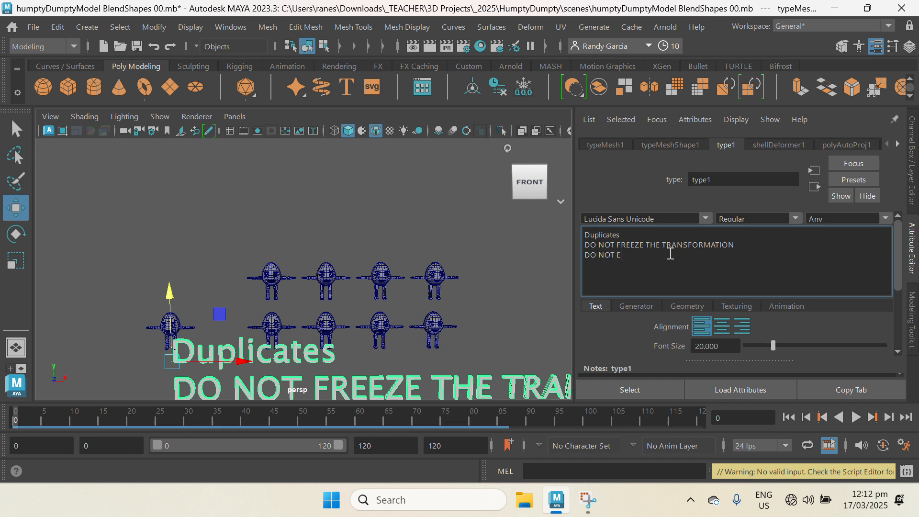
pyautogui.write('XTRUDE')
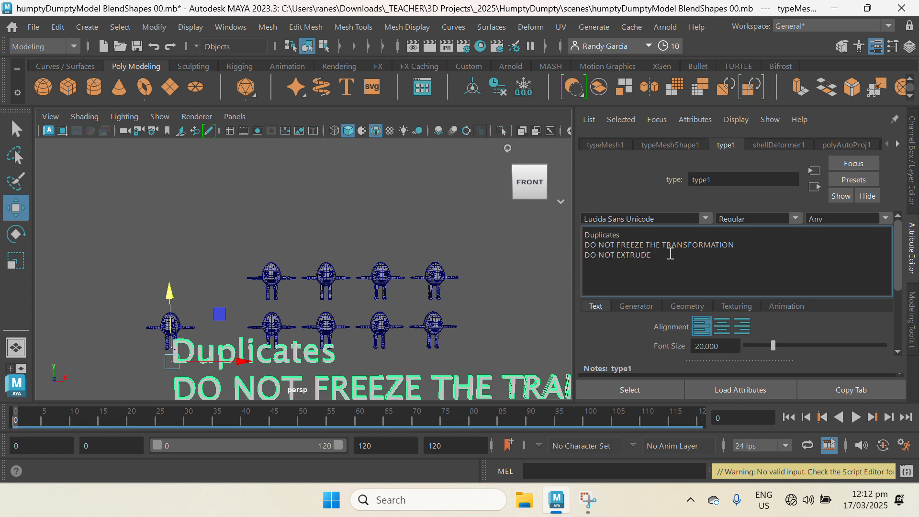
pyautogui.write(' ANY C')
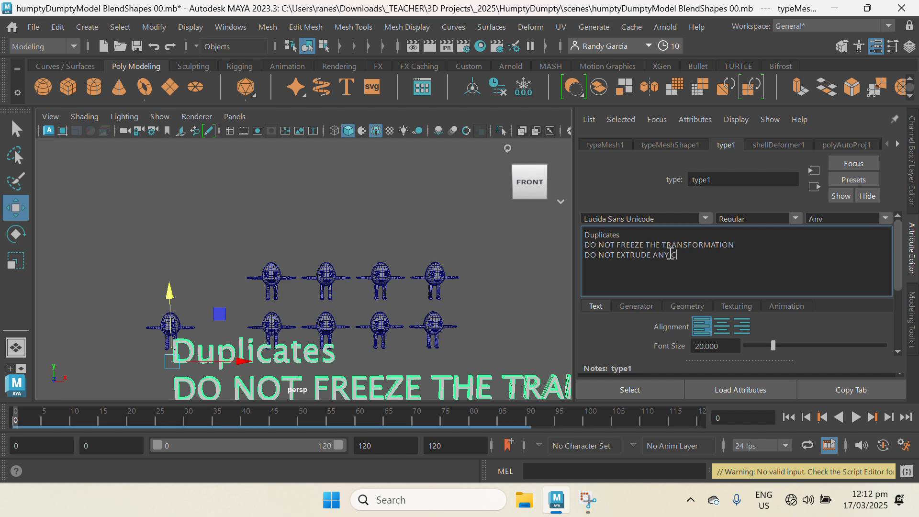
pyautogui.write('OMPONENT ')
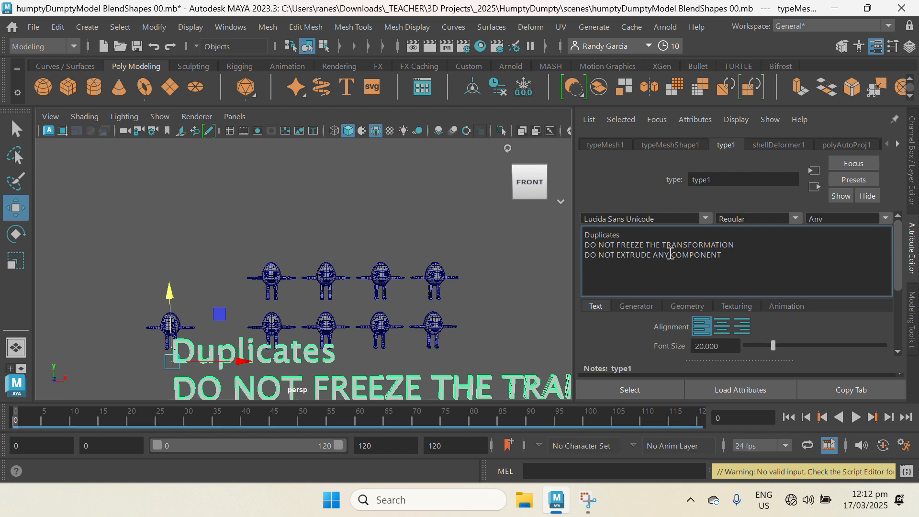
# Add a fourth line to the 3D text reading "DO NOT DELETE ANY COMPONENT".
pyautogui.write('DO N')
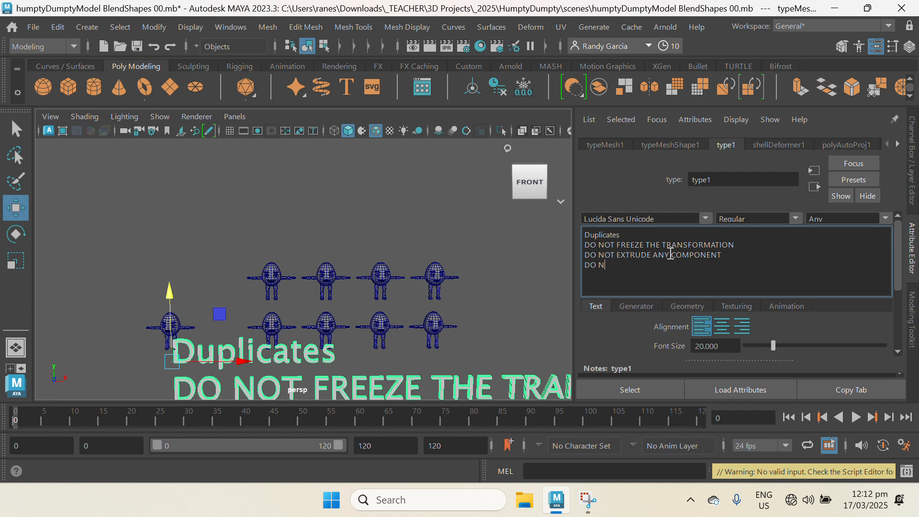
pyautogui.write('OT D')
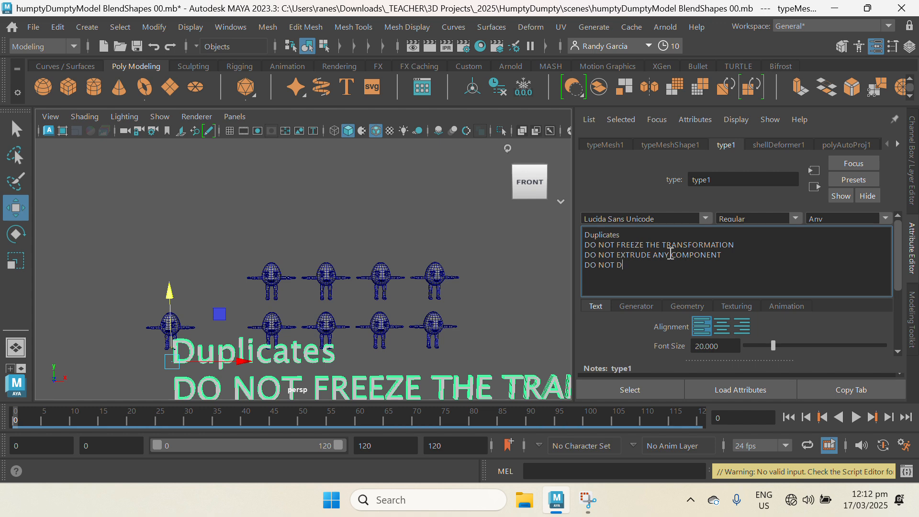
pyautogui.write('ELETE ')
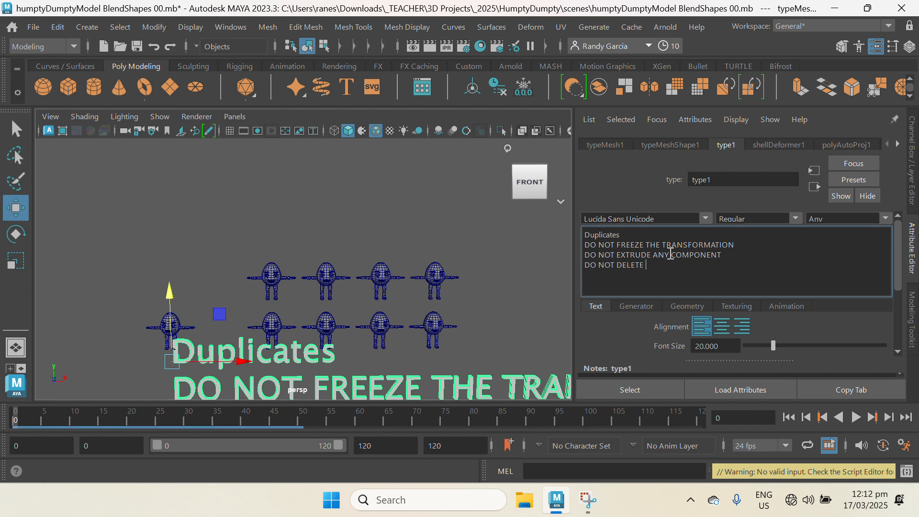
pyautogui.write('ANY CO')
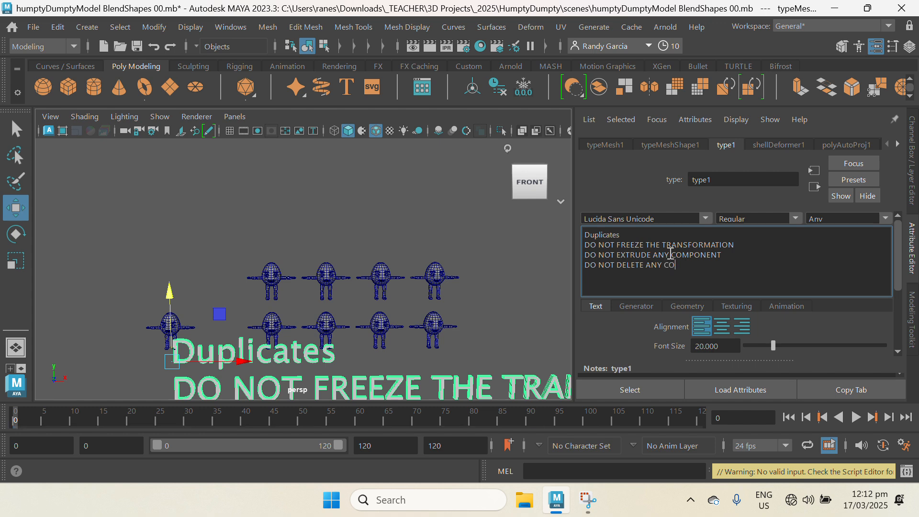
pyautogui.write('MPONENT')
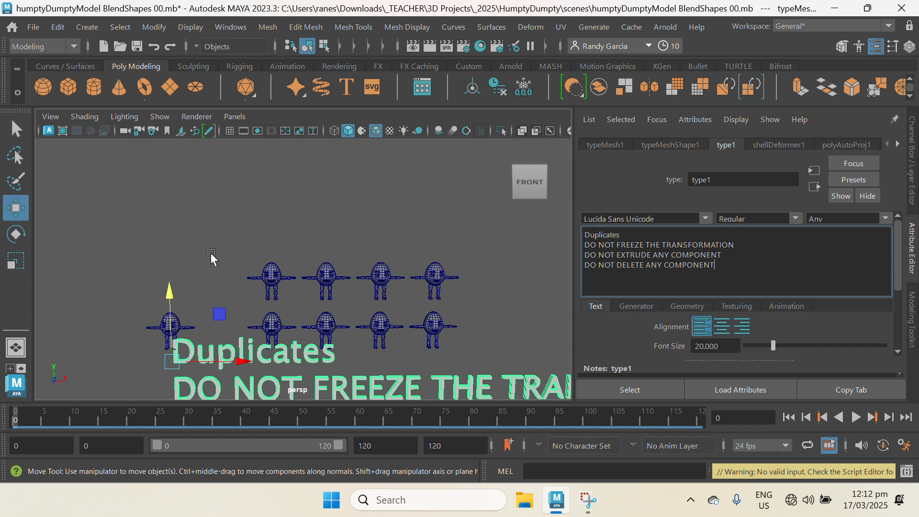
# Move the 3D text up and scale it down uniformly so it sits above the duplicated characters.
pyautogui.scroll(-3, 216, 278)
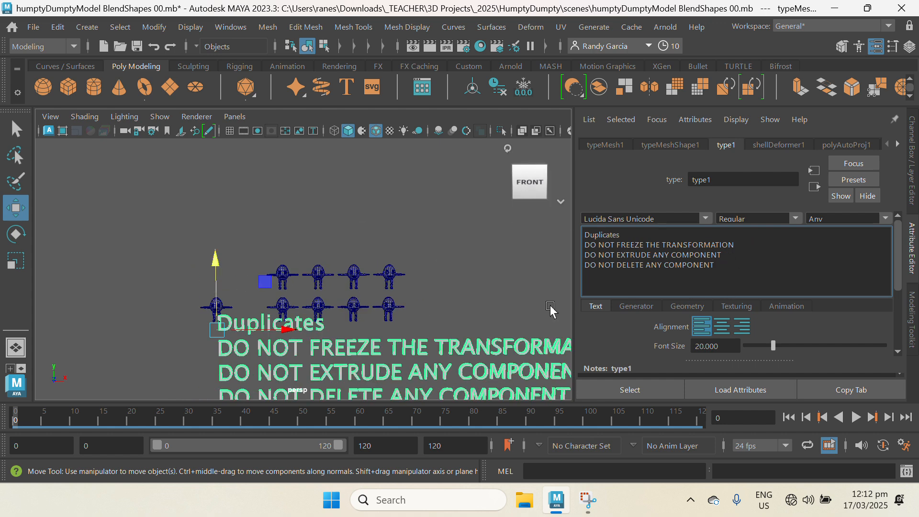
pyautogui.moveTo(215, 257); pyautogui.dragTo(240, 136)
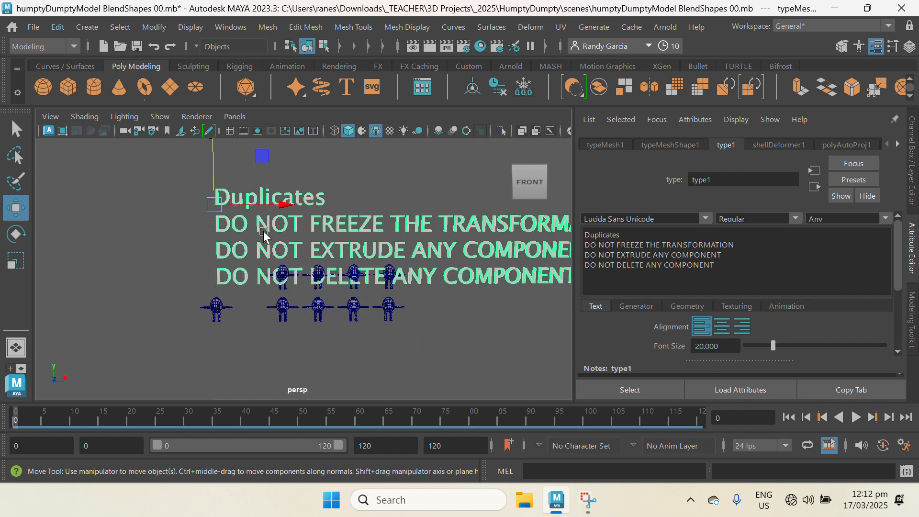
pyautogui.press('r')
pyautogui.moveTo(207, 207); pyautogui.dragTo(5, 207)
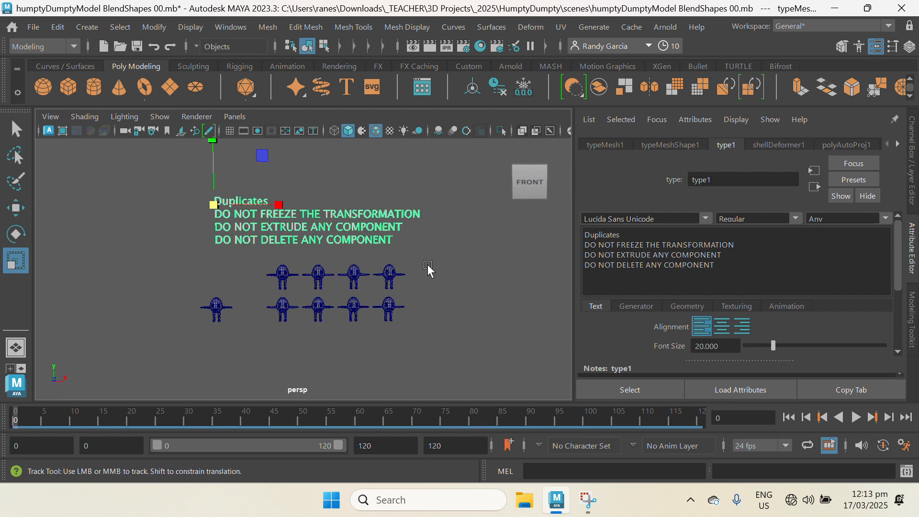
# Shift the 3D text sideways along X so it lines up above the upper row of duplicates, and deselect it.
pyautogui.scroll(4, 413, 240)
pyautogui.moveTo(153, 244); pyautogui.dragTo(110, 254)
pyautogui.press('w')
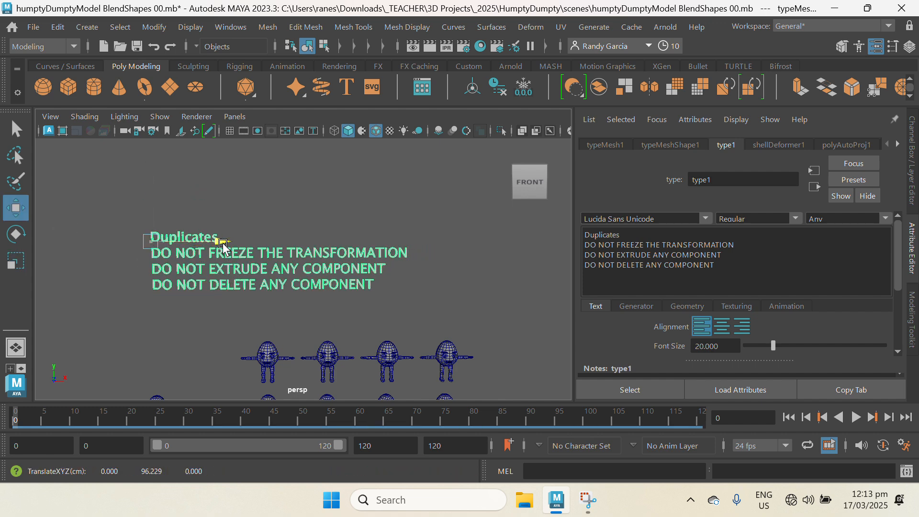
pyautogui.moveTo(223, 242); pyautogui.dragTo(325, 271)
pyautogui.click(222, 296)
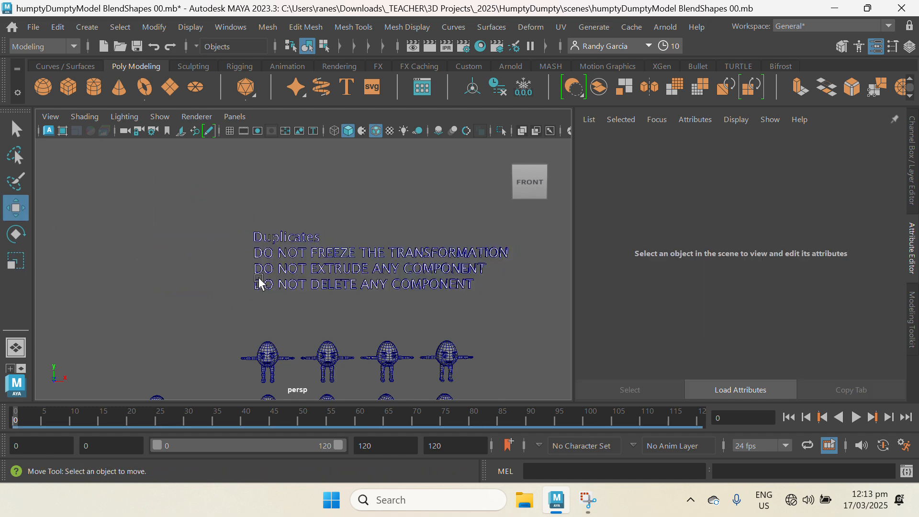
# Select the eShock duplicate, frame its face in the view and show its transform channels.
pyautogui.scroll(-2, 433, 272)
pyautogui.scroll(5, 431, 300)
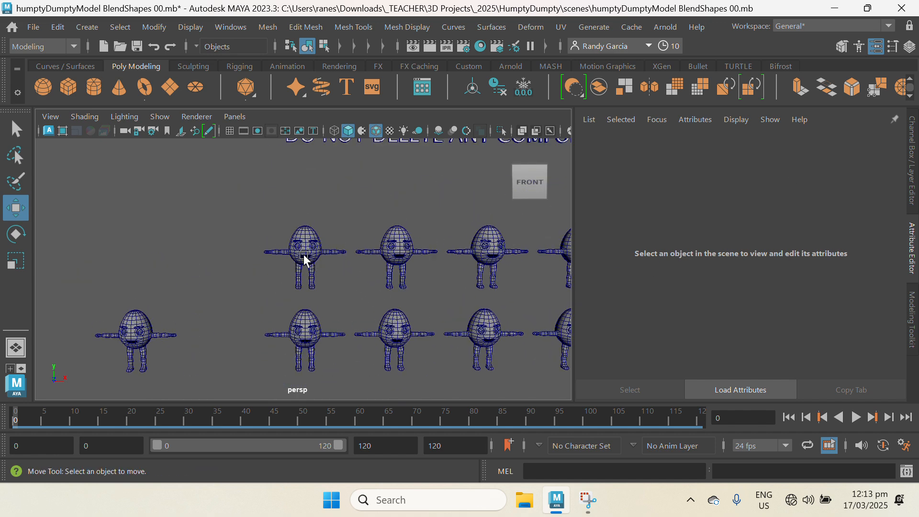
pyautogui.click(305, 255)
pyautogui.press('f')
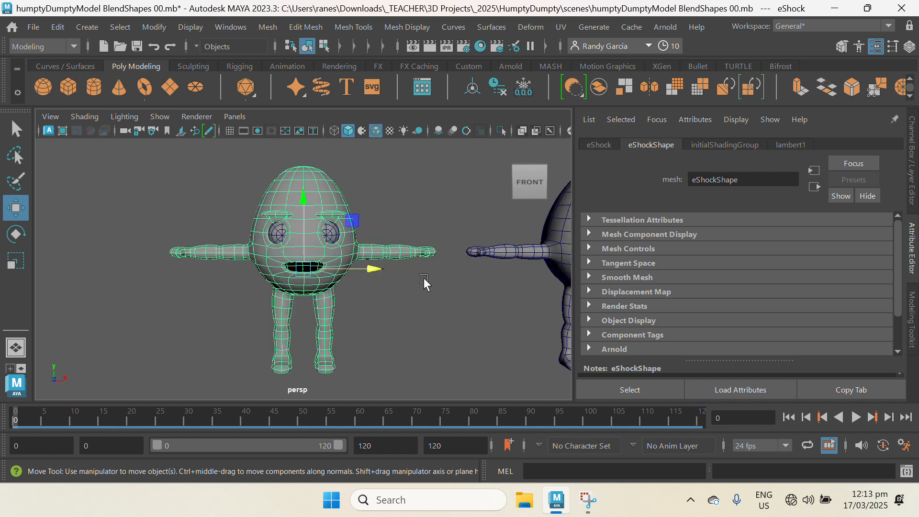
pyautogui.click(911, 175)
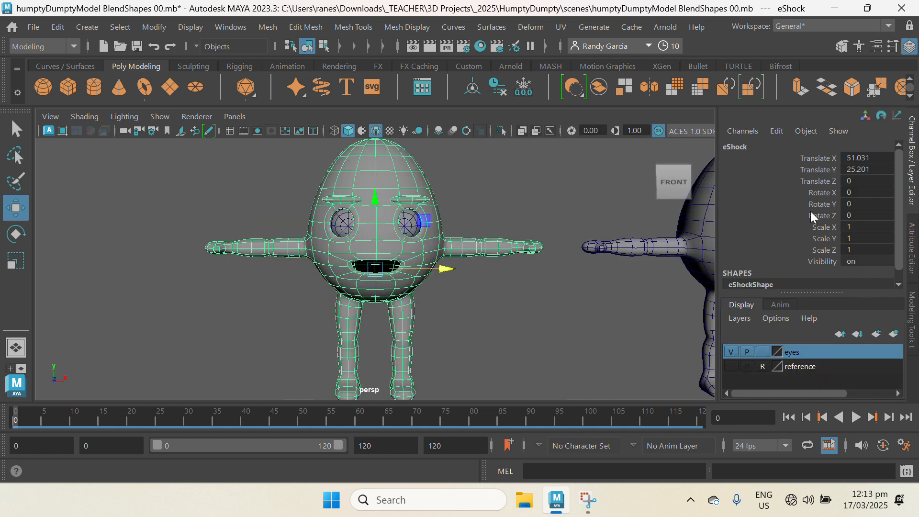
pyautogui.scroll(3, 479, 251)
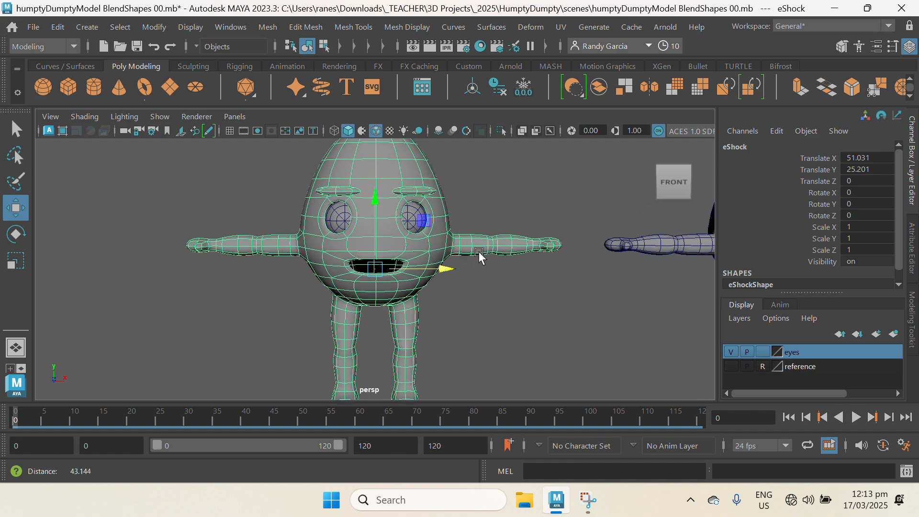
pyautogui.scroll(6, 473, 251)
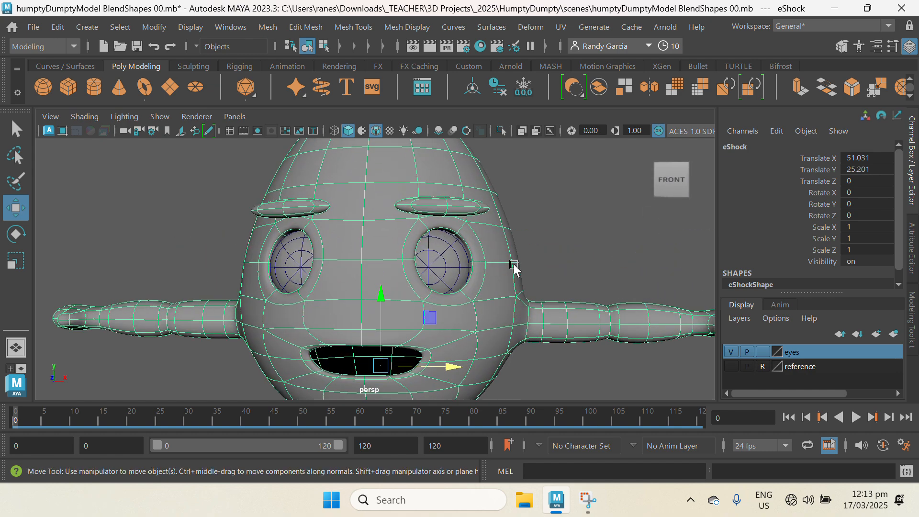
# Switch the eShock mesh to face selection and select the inner rim faces of one eye socket.
pyautogui.rightClick(450, 285)
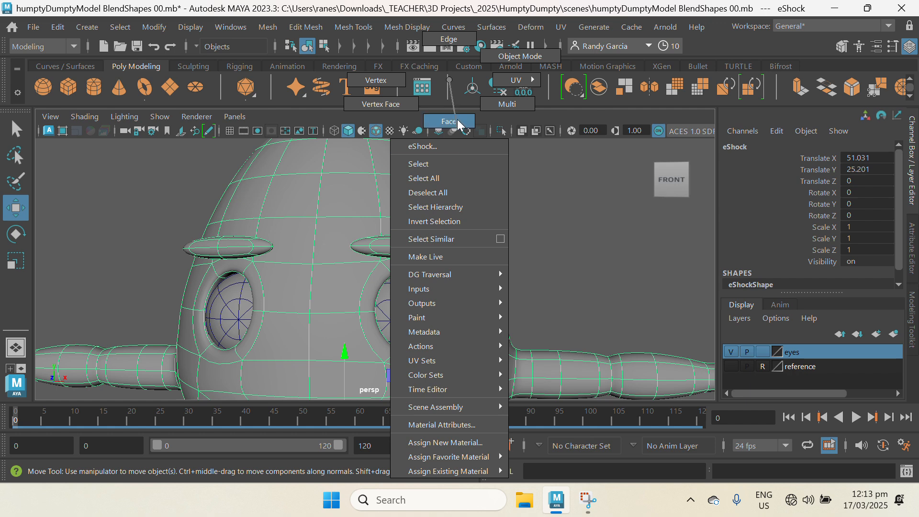
pyautogui.moveTo(458, 119); pyautogui.dragTo(459, 118, button='right')
pyautogui.scroll(3, 466, 329)
pyautogui.keyDown('alt'); pyautogui.moveTo(467, 328); pyautogui.dragTo(415, 276); pyautogui.keyUp('alt')
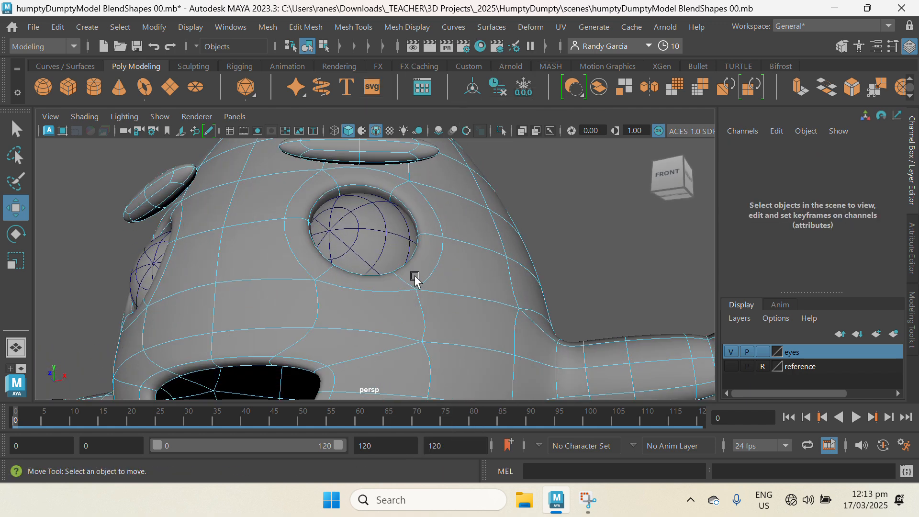
pyautogui.click(381, 192)
pyautogui.press('q')
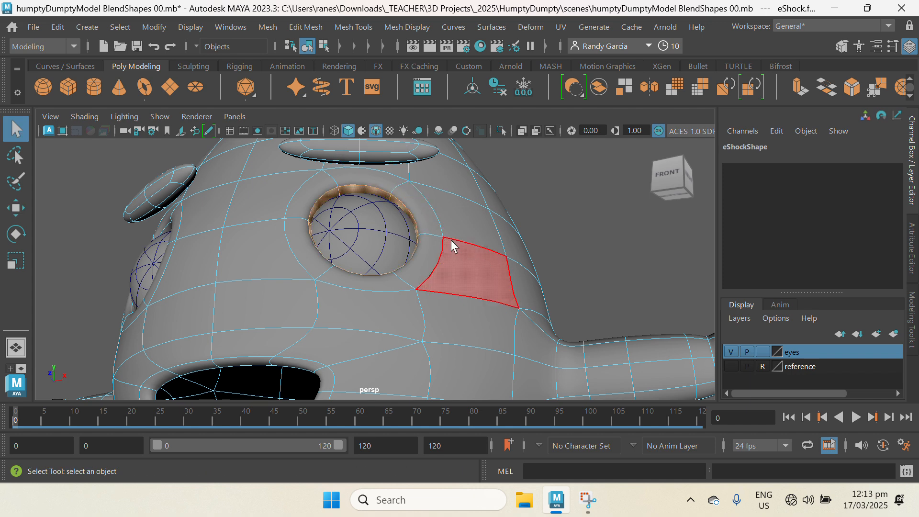
# Set the Select tool's symmetry to Object X.
pyautogui.scroll(-3, 598, 307)
pyautogui.keyDown('alt'); pyautogui.moveTo(538, 283); pyautogui.dragTo(578, 294); pyautogui.keyUp('alt')
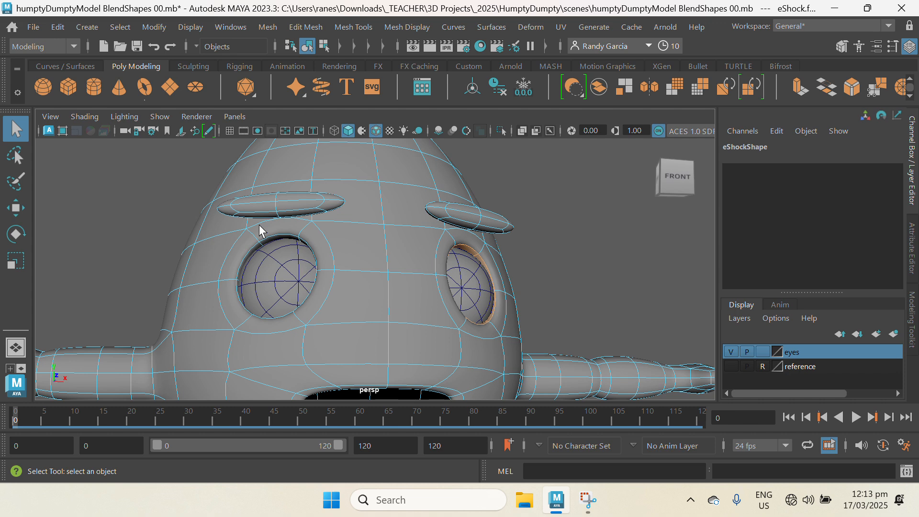
pyautogui.moveTo(282, 264)
pyautogui.keyDown('alt'); pyautogui.mouseDown()
pyautogui.moveTo(303, 266)
pyautogui.moveTo(287, 263)
pyautogui.mouseUp(); pyautogui.keyUp('alt')
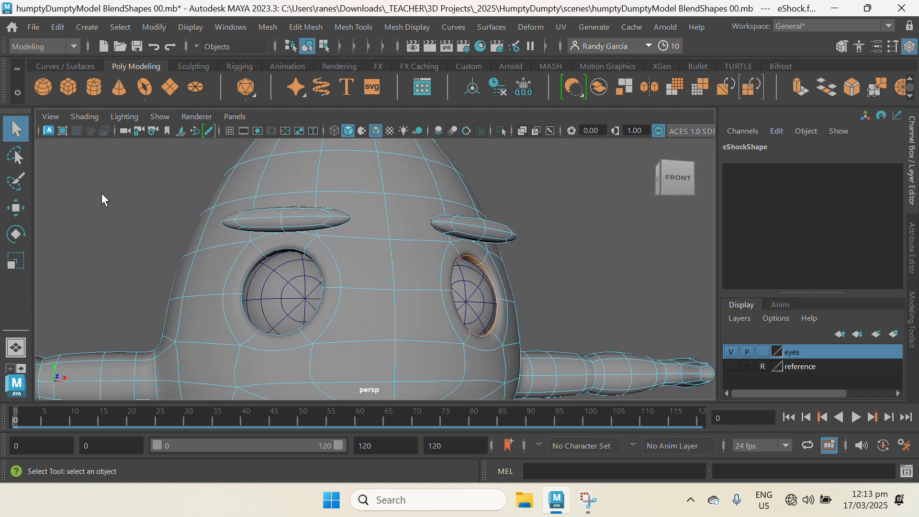
pyautogui.doubleClick(17, 130)
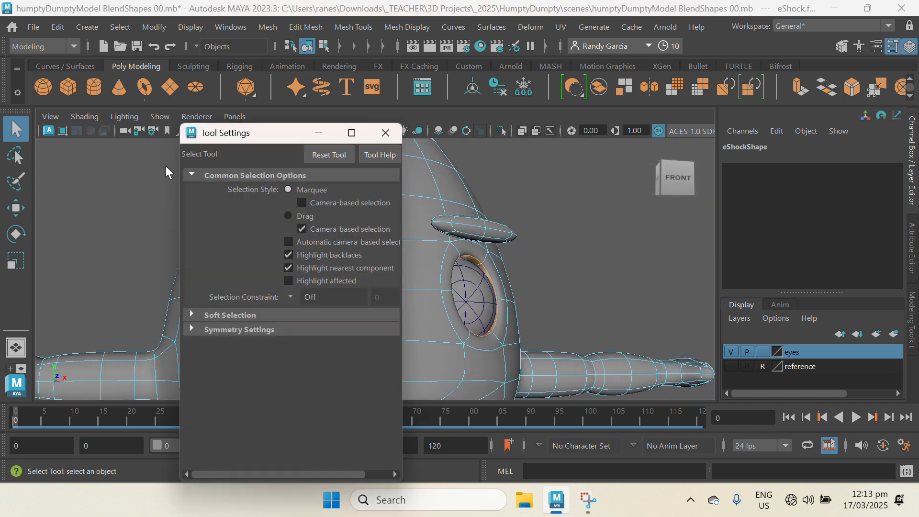
pyautogui.click(234, 330)
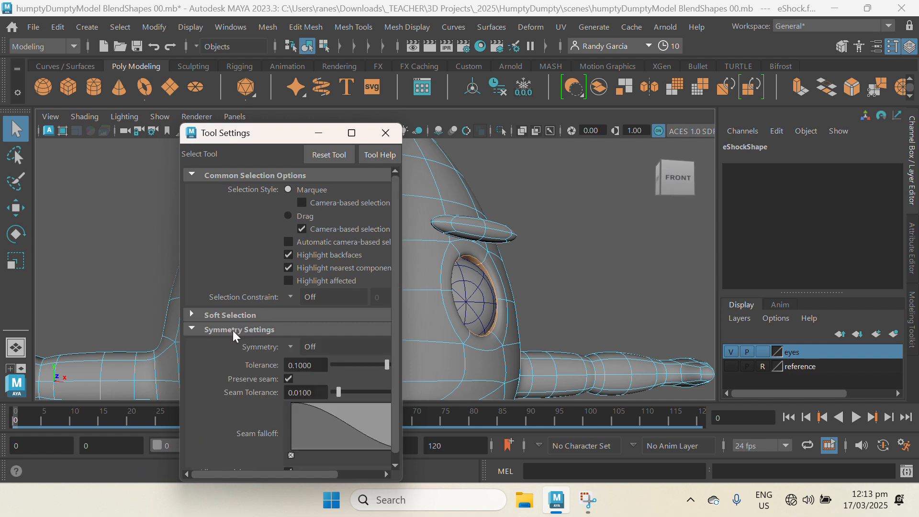
pyautogui.click(292, 344)
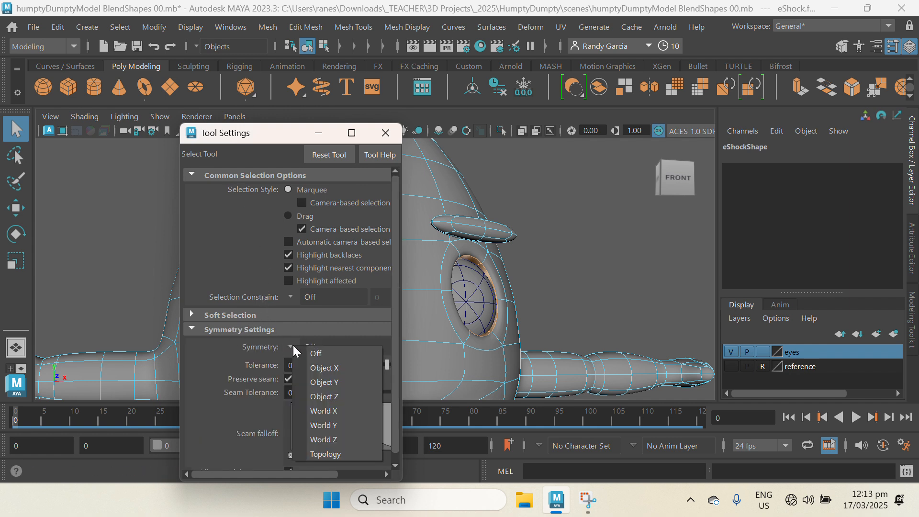
pyautogui.click(329, 367)
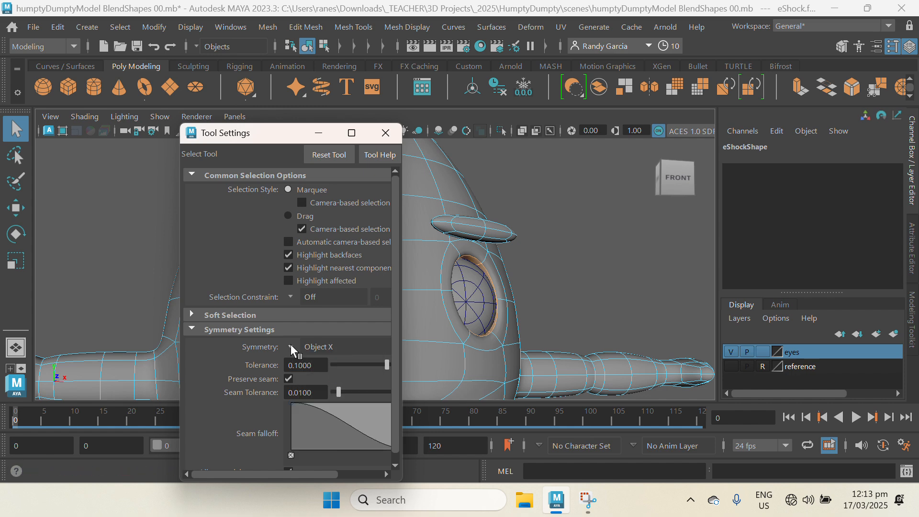
pyautogui.click(384, 134)
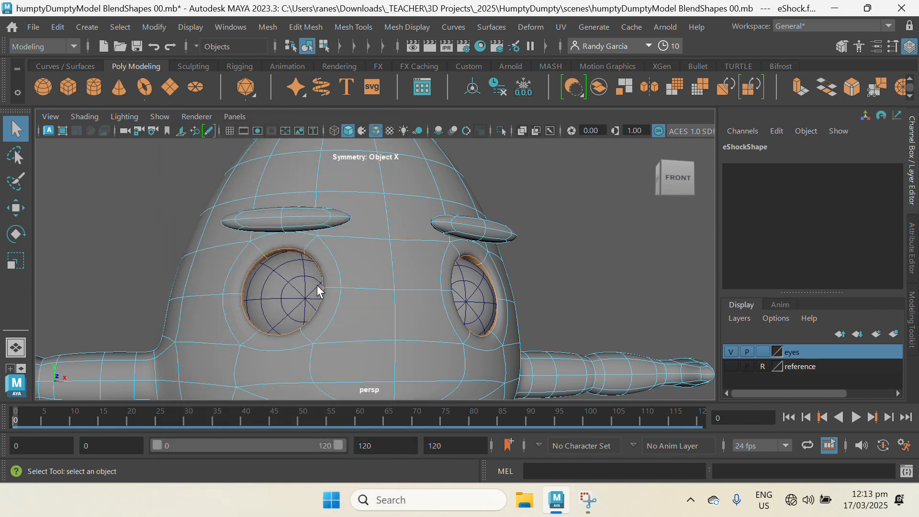
# Scale up the selected rim faces of both eye sockets slightly to widen the eyes.
pyautogui.scroll(-8, 518, 298)
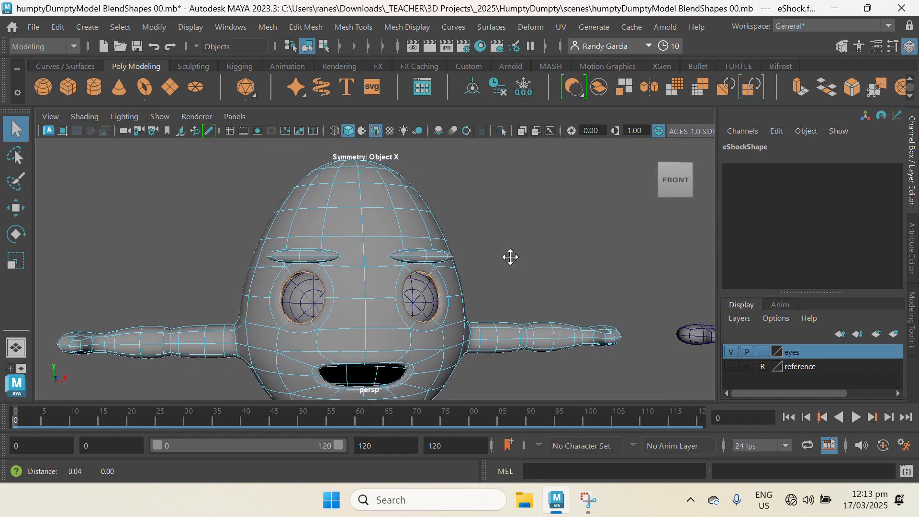
pyautogui.press('r')
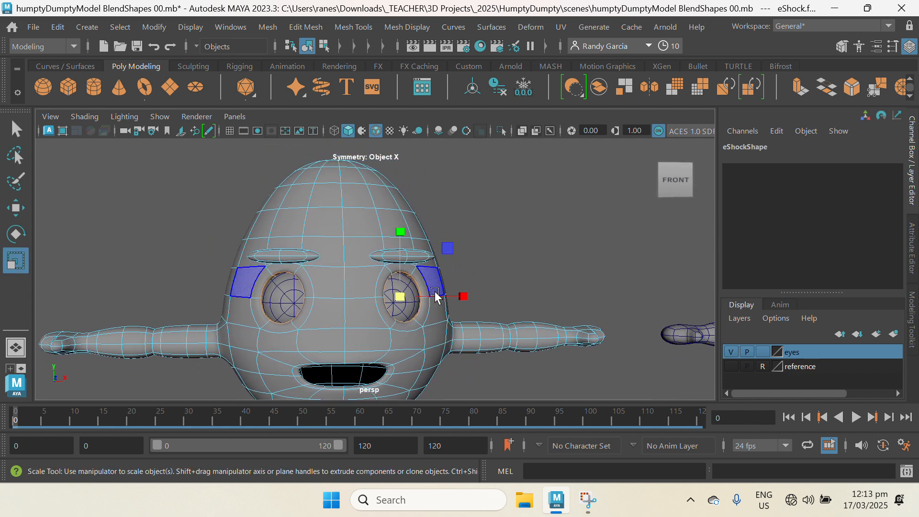
pyautogui.click(400, 296)
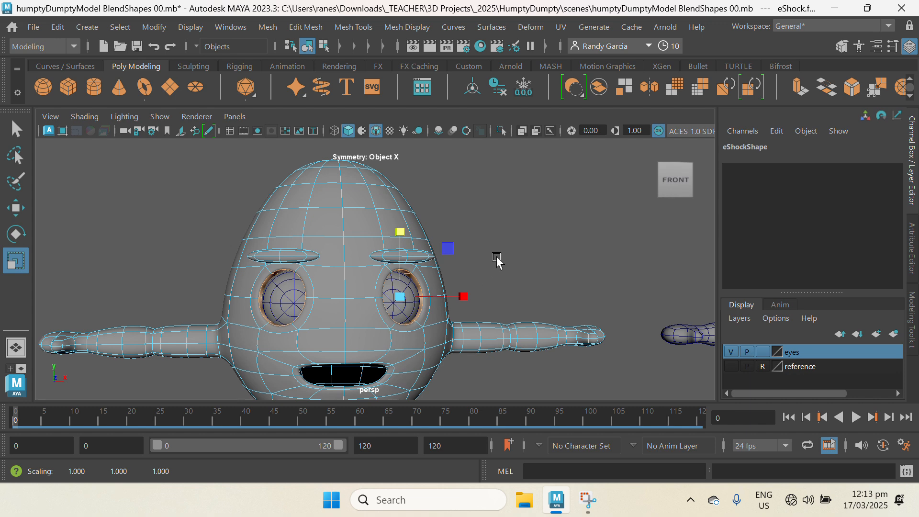
# Select all faces of both eShock eyebrows and move them up slightly.
pyautogui.scroll(5, 496, 257)
pyautogui.click(456, 254)
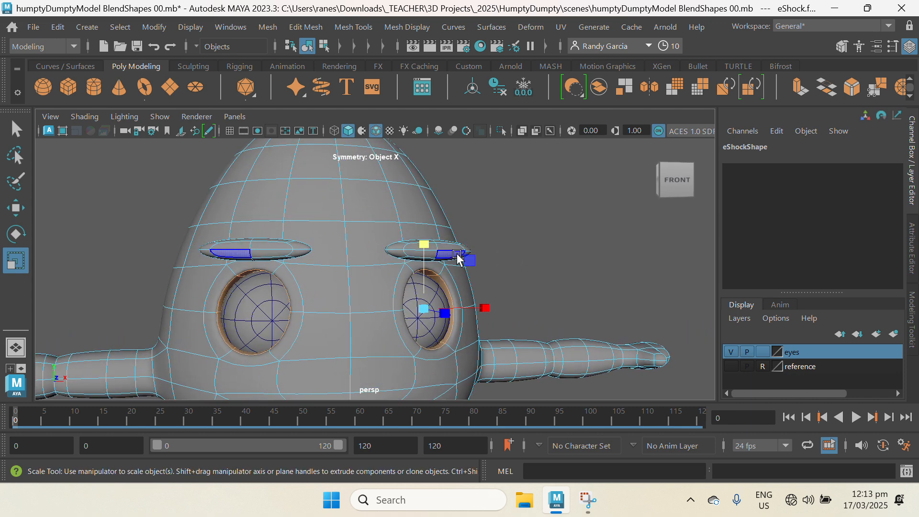
pyautogui.doubleClick(455, 252)
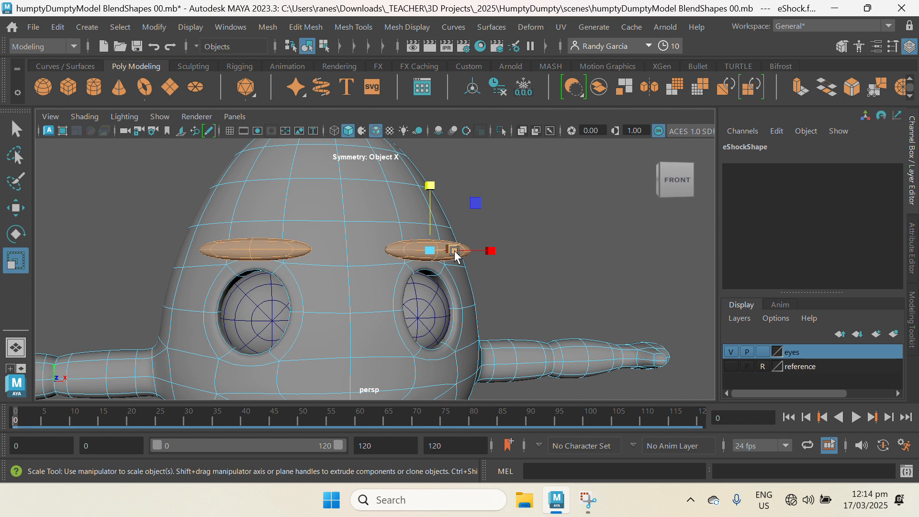
pyautogui.press('w')
pyautogui.moveTo(433, 190); pyautogui.dragTo(435, 174)
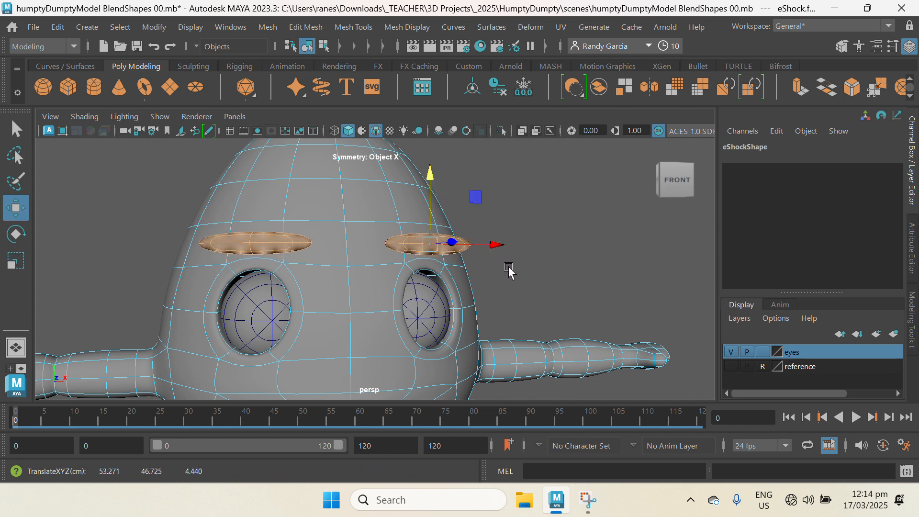
# Select the middle edge of both eyebrows in edge mode and raise it slightly to arch them.
pyautogui.moveTo(510, 266); pyautogui.dragTo(512, 53, button='right')
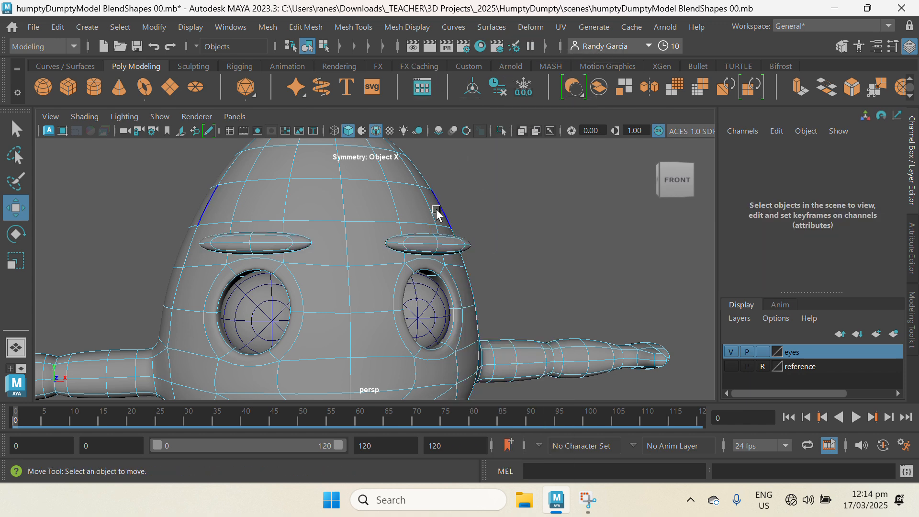
pyautogui.click(436, 240)
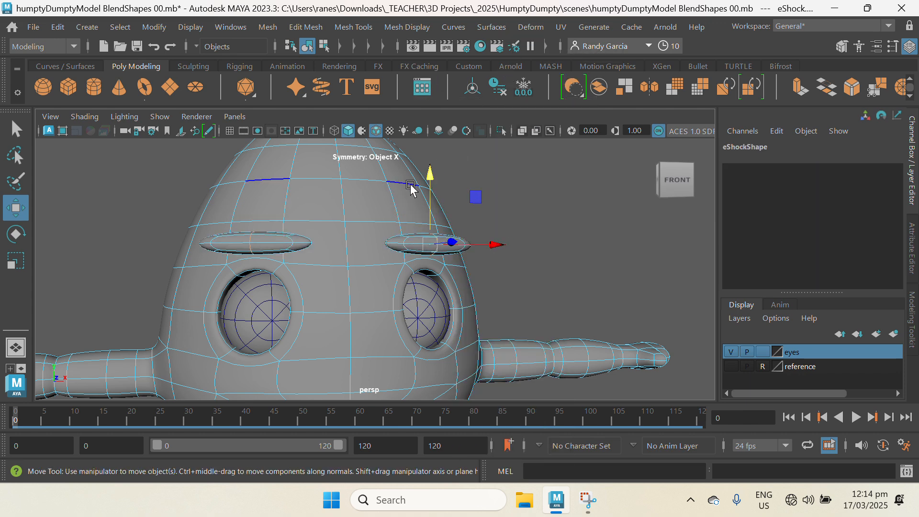
pyautogui.moveTo(428, 178); pyautogui.dragTo(432, 166)
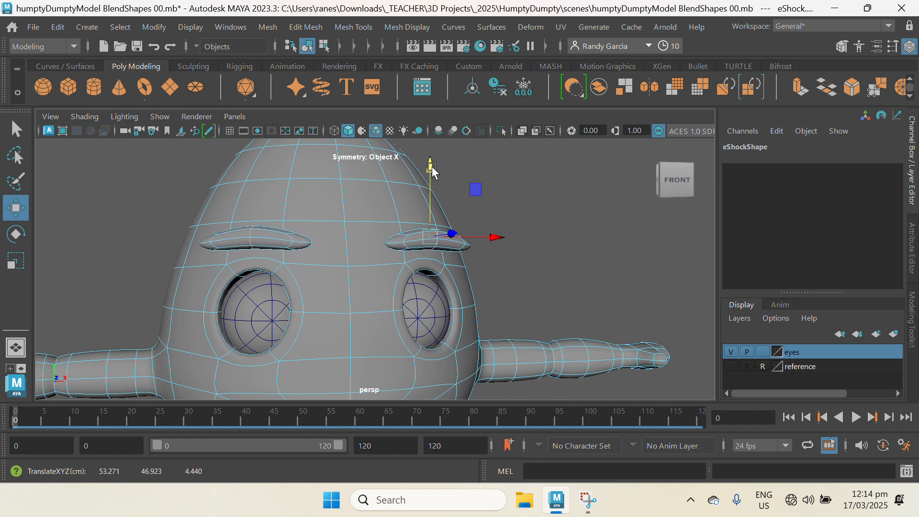
# Return the eShock mesh to object mode and select the neighbouring eClose duplicate.
pyautogui.scroll(-5, 457, 258)
pyautogui.keyDown('alt'); pyautogui.moveTo(490, 279); pyautogui.dragTo(426, 312); pyautogui.keyUp('alt')
pyautogui.moveTo(453, 289); pyautogui.dragTo(493, 56, button='right')
pyautogui.scroll(-5, 458, 324)
pyautogui.keyDown('alt'); pyautogui.moveTo(496, 312); pyautogui.dragTo(384, 306, button='middle'); pyautogui.keyUp('alt')
pyautogui.click(510, 321)
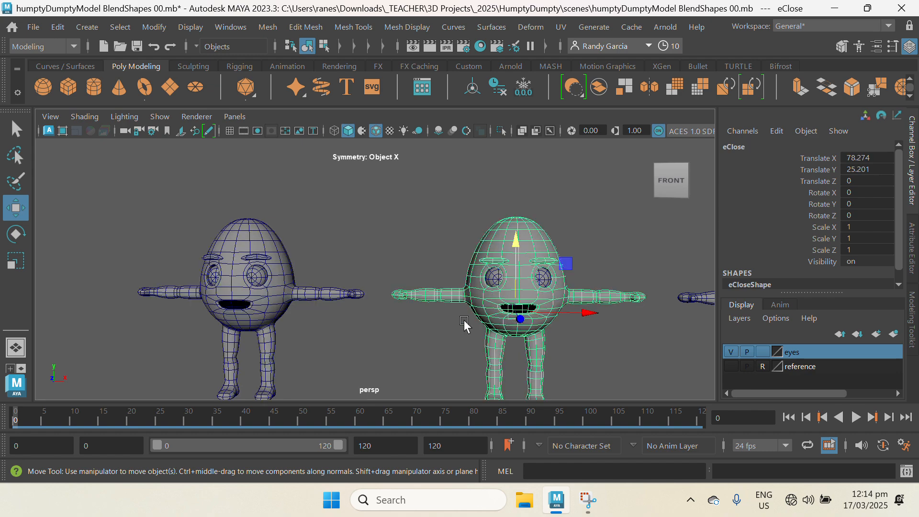
# Select the rim faces of both eClose eye sockets in face mode and scale them down vertically into narrow slits.
pyautogui.keyDown('alt'); pyautogui.moveTo(463, 320); pyautogui.dragTo(375, 304, button='middle'); pyautogui.keyUp('alt')
pyautogui.scroll(10, 406, 318)
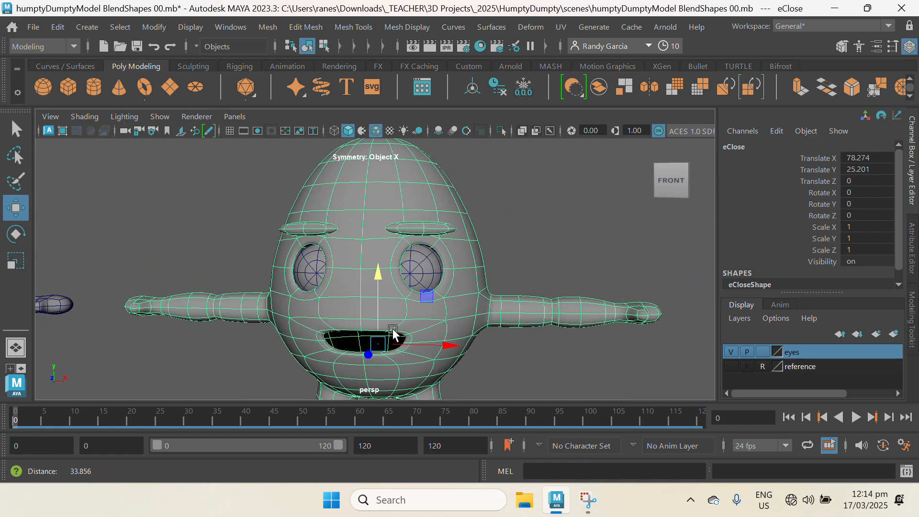
pyautogui.scroll(6, 529, 231)
pyautogui.rightClick(502, 238)
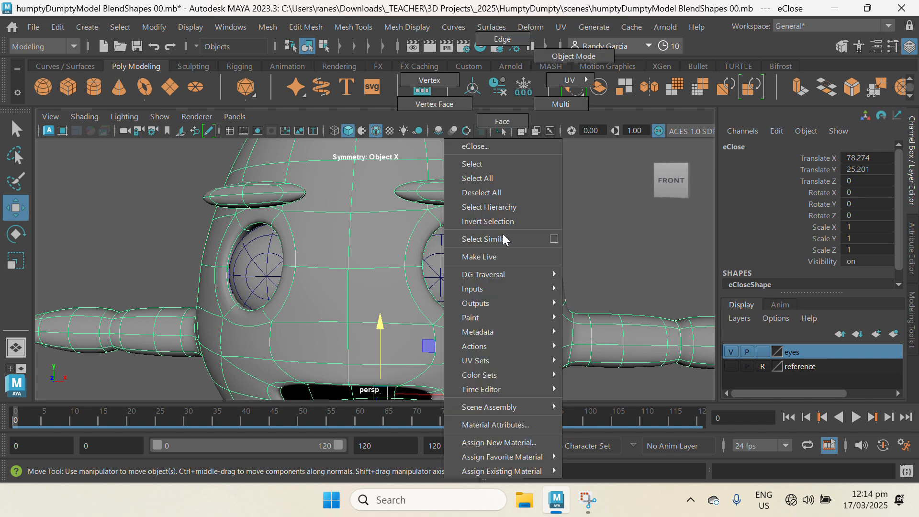
pyautogui.moveTo(503, 233); pyautogui.dragTo(501, 129, button='right')
pyautogui.scroll(3, 508, 247)
pyautogui.keyDown('alt'); pyautogui.moveTo(528, 263); pyautogui.dragTo(526, 248); pyautogui.keyUp('alt')
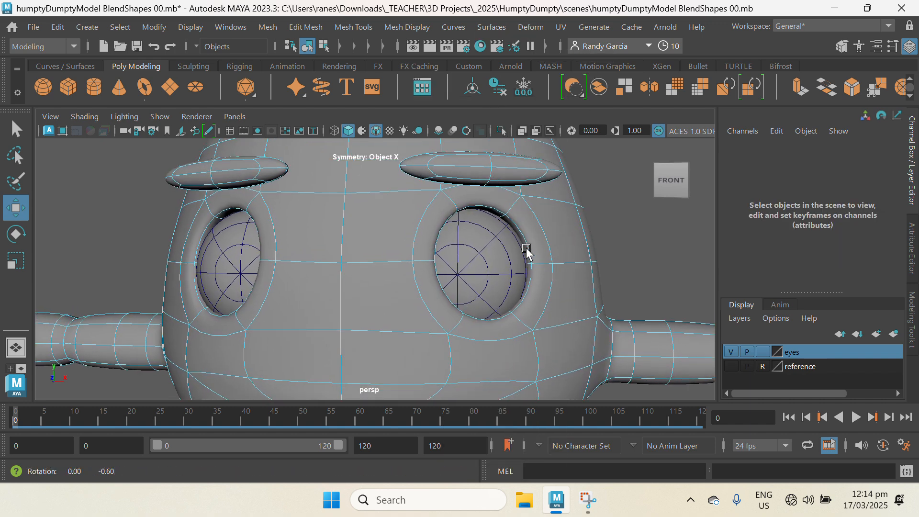
pyautogui.click(493, 189)
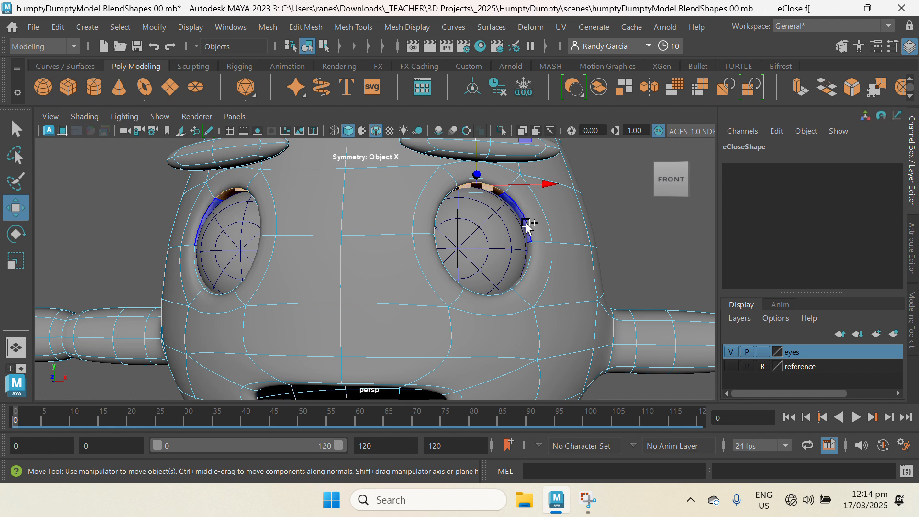
pyautogui.doubleClick(527, 227)
pyautogui.press('r')
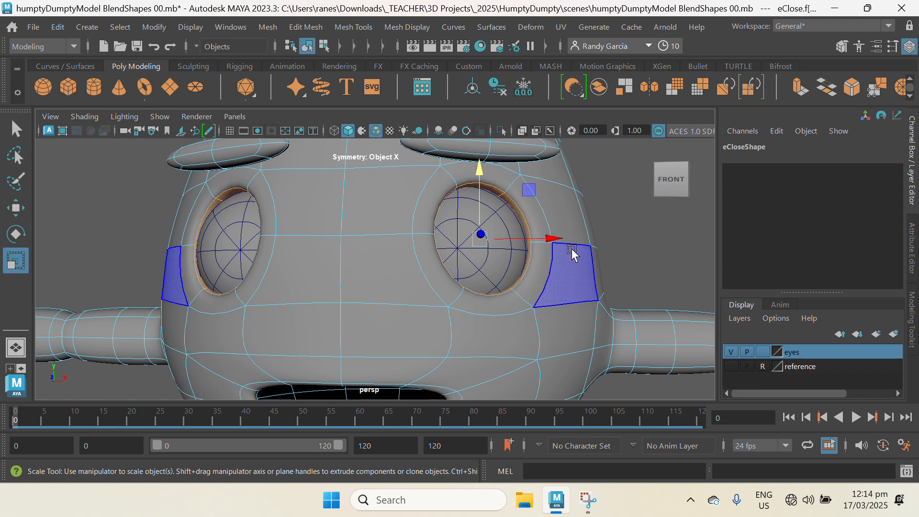
pyautogui.keyDown('alt'); pyautogui.moveTo(579, 231); pyautogui.dragTo(341, 237); pyautogui.keyUp('alt')
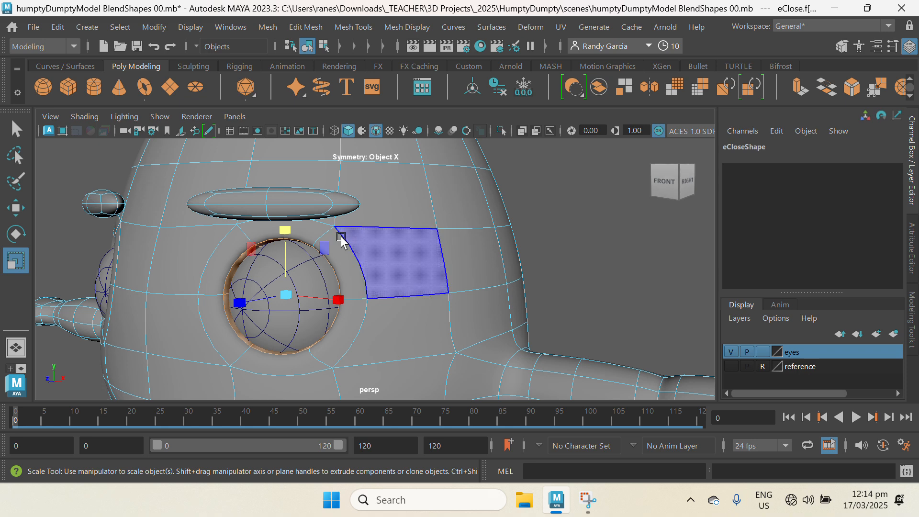
pyautogui.moveTo(285, 230); pyautogui.dragTo(286, 311)
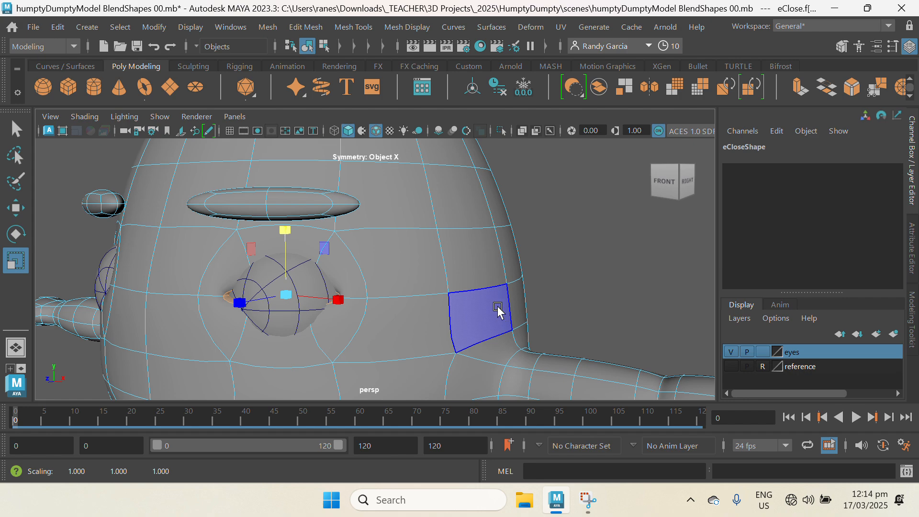
# Move the flattened rim faces of both eClose eyes slightly forward.
pyautogui.keyDown('alt'); pyautogui.moveTo(498, 312); pyautogui.dragTo(477, 300); pyautogui.keyUp('alt')
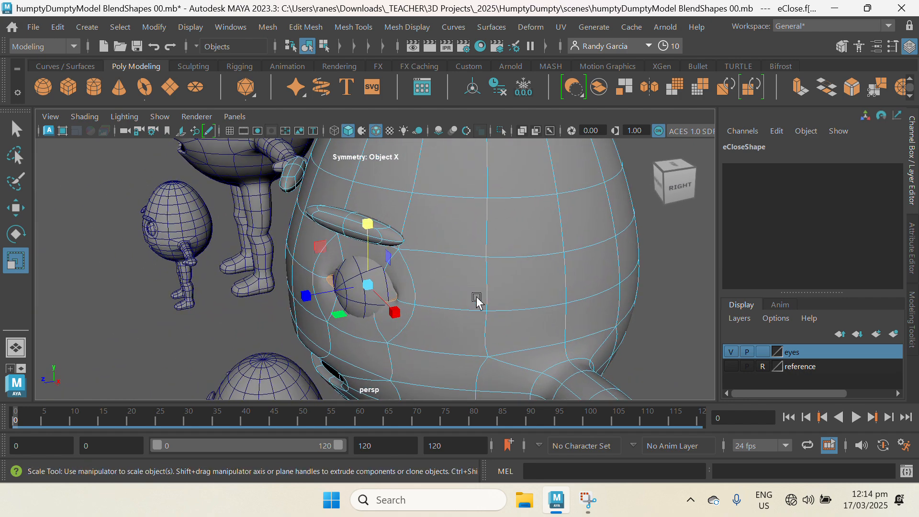
pyautogui.press('w')
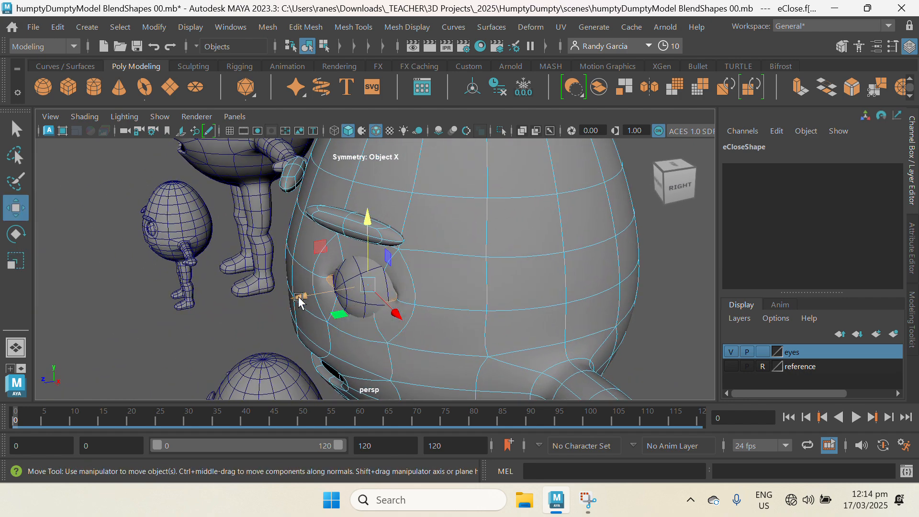
pyautogui.moveTo(297, 297); pyautogui.dragTo(294, 299)
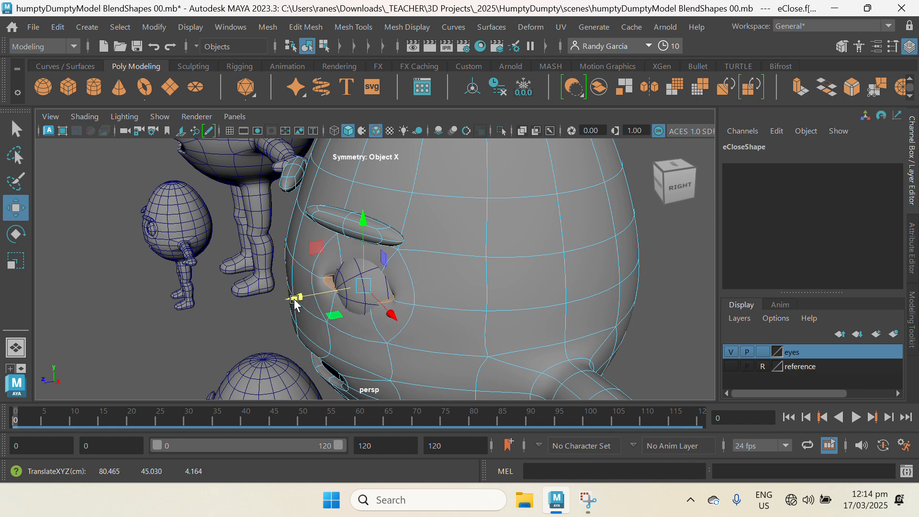
# Using X-ray display, select the lower middle rim faces of both eClose eyes and move them forward over the eyeballs.
pyautogui.scroll(2, 423, 300)
pyautogui.keyDown('alt'); pyautogui.moveTo(422, 299); pyautogui.dragTo(463, 254); pyautogui.keyUp('alt')
pyautogui.keyDown('alt'); pyautogui.moveTo(463, 254); pyautogui.dragTo(428, 263, button='middle'); pyautogui.keyUp('alt')
pyautogui.scroll(1, 429, 263)
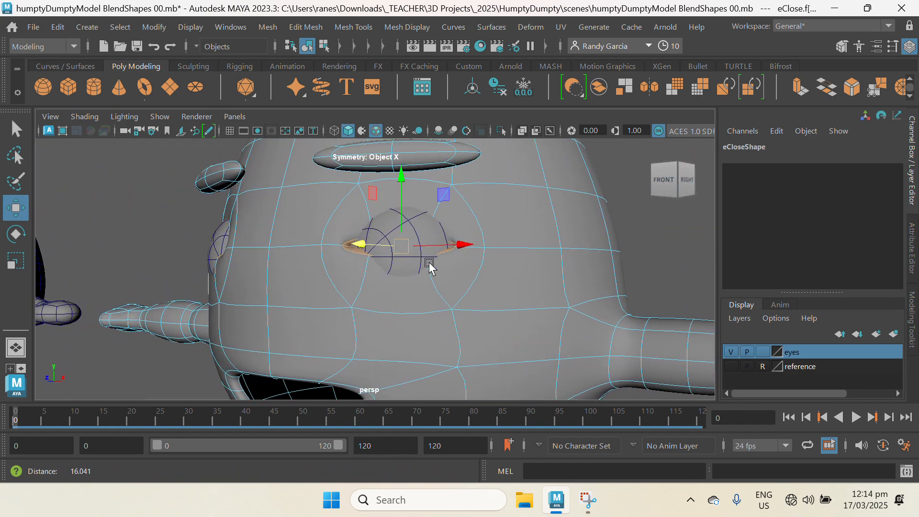
pyautogui.scroll(3, 429, 263)
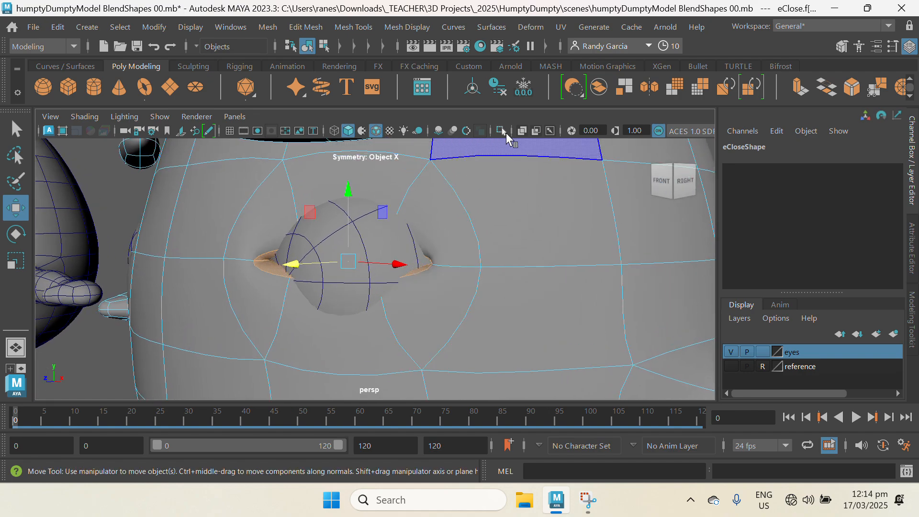
pyautogui.click(522, 131)
pyautogui.keyDown('alt'); pyautogui.moveTo(339, 239); pyautogui.dragTo(213, 285); pyautogui.keyUp('alt')
pyautogui.click(131, 307)
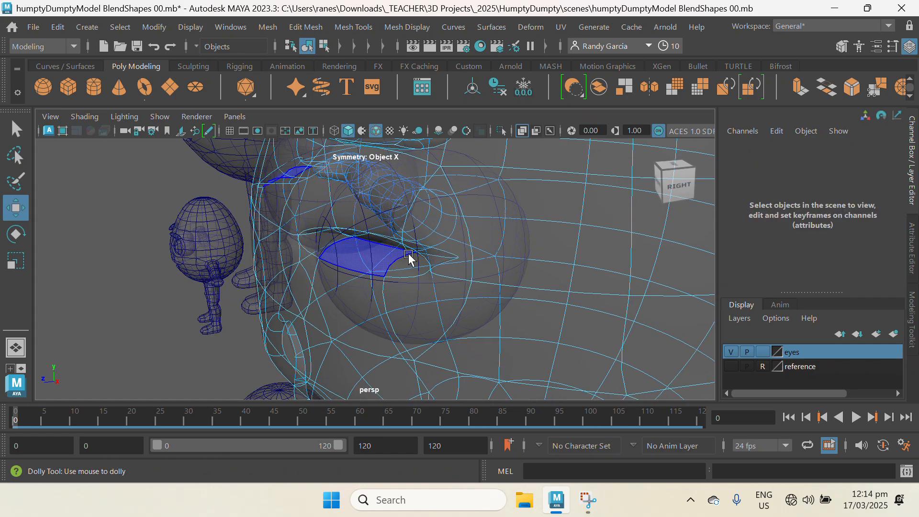
pyautogui.keyDown('alt'); pyautogui.moveTo(409, 254); pyautogui.dragTo(429, 231); pyautogui.keyUp('alt')
pyautogui.click(436, 253)
pyautogui.keyDown('alt'); pyautogui.moveTo(428, 232); pyautogui.dragTo(421, 373, button='middle'); pyautogui.keyUp('alt')
pyautogui.keyDown('alt'); pyautogui.moveTo(421, 373); pyautogui.dragTo(507, 309, button='right'); pyautogui.keyUp('alt')
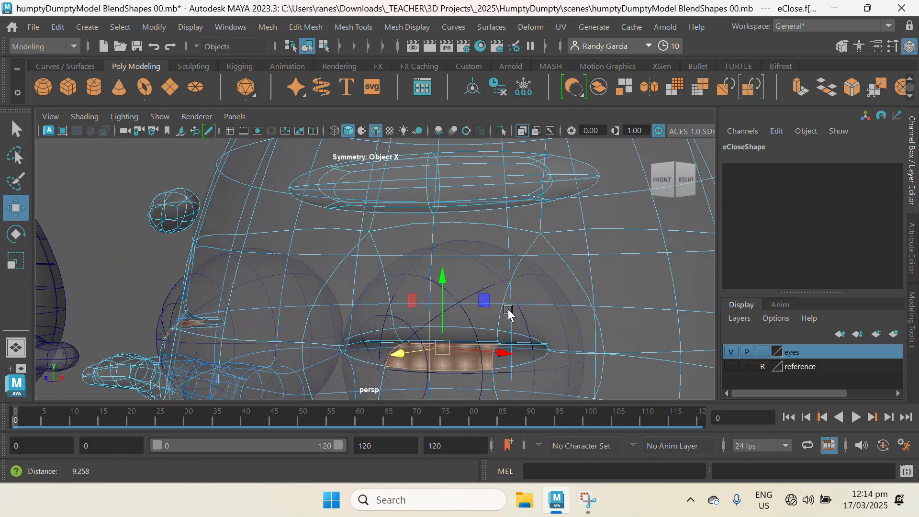
pyautogui.keyDown('alt'); pyautogui.moveTo(507, 309); pyautogui.dragTo(490, 302); pyautogui.keyUp('alt')
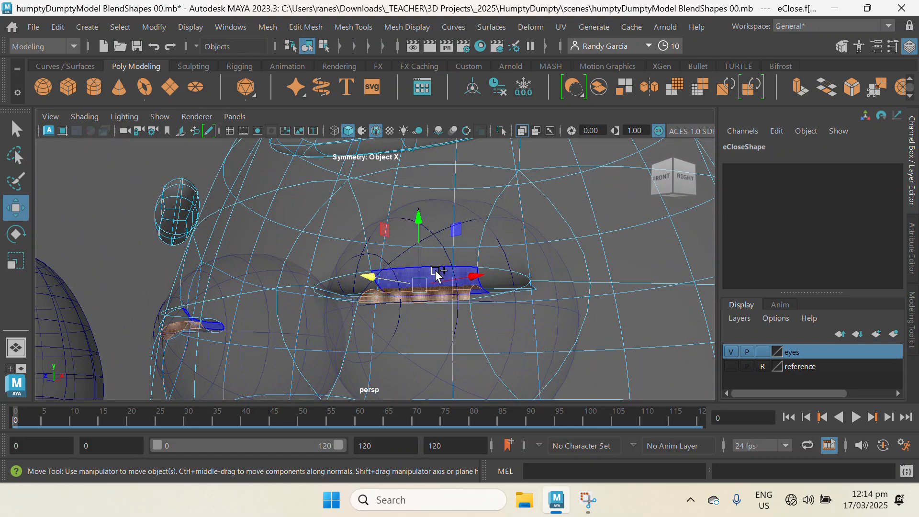
pyautogui.click(522, 131)
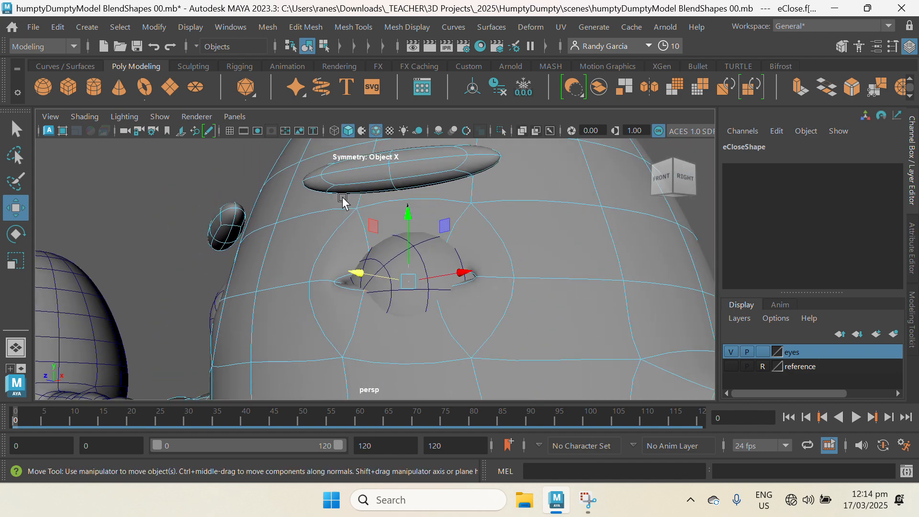
pyautogui.keyDown('alt'); pyautogui.moveTo(342, 199); pyautogui.dragTo(331, 255); pyautogui.keyUp('alt')
pyautogui.moveTo(272, 381); pyautogui.dragTo(255, 387)
# Using X-ray display, select the upper middle rim faces of both eClose eyes and move them forward over the eyeballs.
pyautogui.keyDown('alt'); pyautogui.moveTo(330, 310); pyautogui.dragTo(309, 278, button='right'); pyautogui.keyUp('alt')
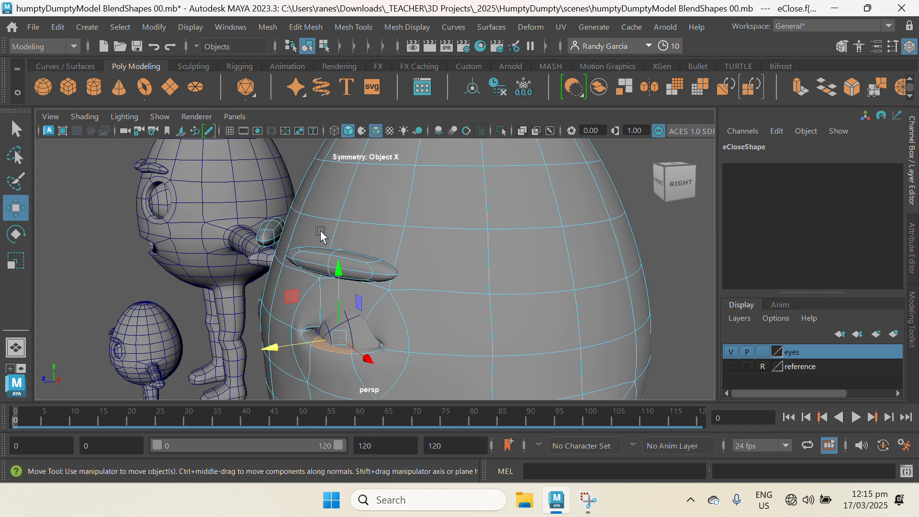
pyautogui.keyDown('alt'); pyautogui.moveTo(320, 234); pyautogui.dragTo(313, 138, button='middle'); pyautogui.keyUp('alt')
pyautogui.keyDown('alt'); pyautogui.moveTo(349, 208); pyautogui.dragTo(377, 254, button='right'); pyautogui.keyUp('alt')
pyautogui.moveTo(376, 258)
pyautogui.keyDown('alt'); pyautogui.mouseDown()
pyautogui.moveTo(404, 249)
pyautogui.moveTo(375, 281)
pyautogui.moveTo(397, 283)
pyautogui.moveTo(364, 267)
pyautogui.mouseUp(); pyautogui.keyUp('alt')
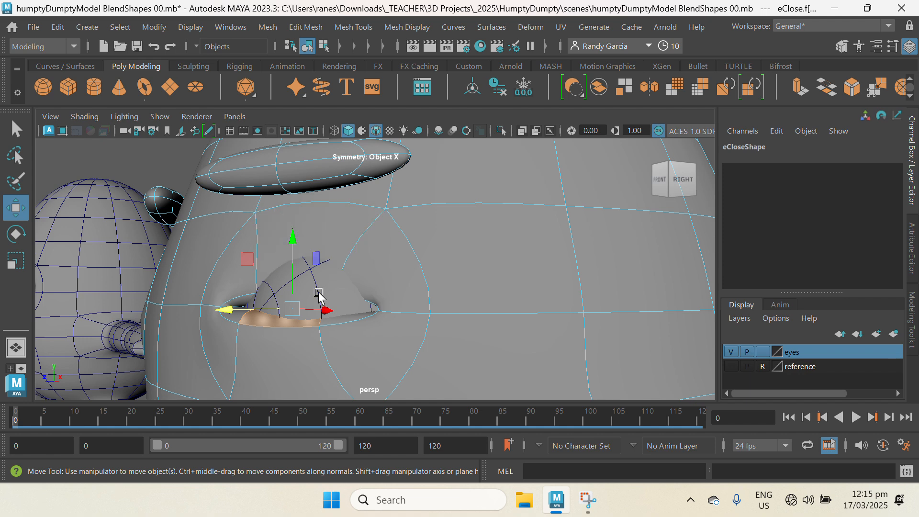
pyautogui.click(522, 131)
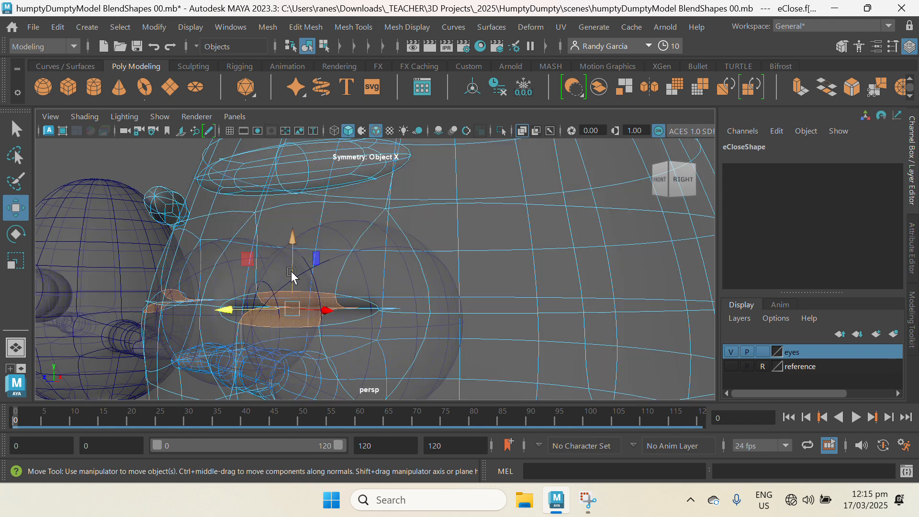
pyautogui.click(305, 299)
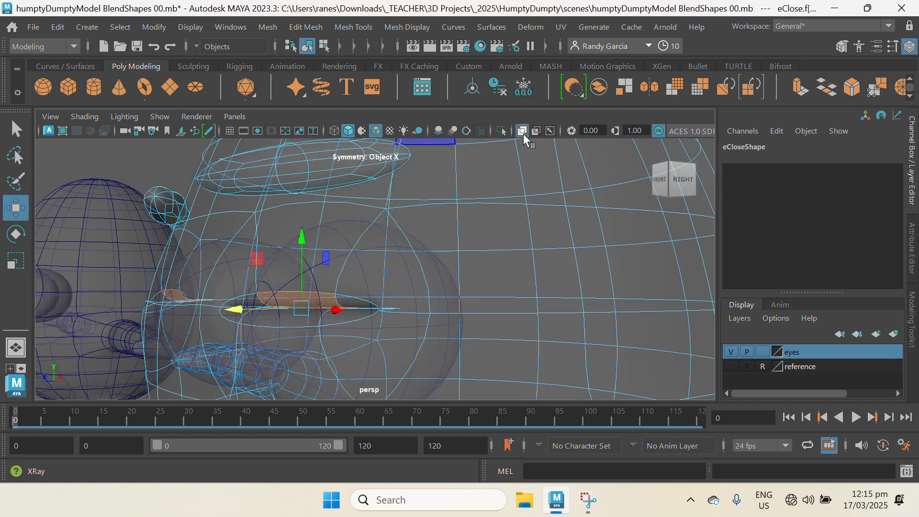
pyautogui.click(522, 131)
pyautogui.keyDown('alt'); pyautogui.moveTo(426, 225); pyautogui.dragTo(316, 283); pyautogui.keyUp('alt')
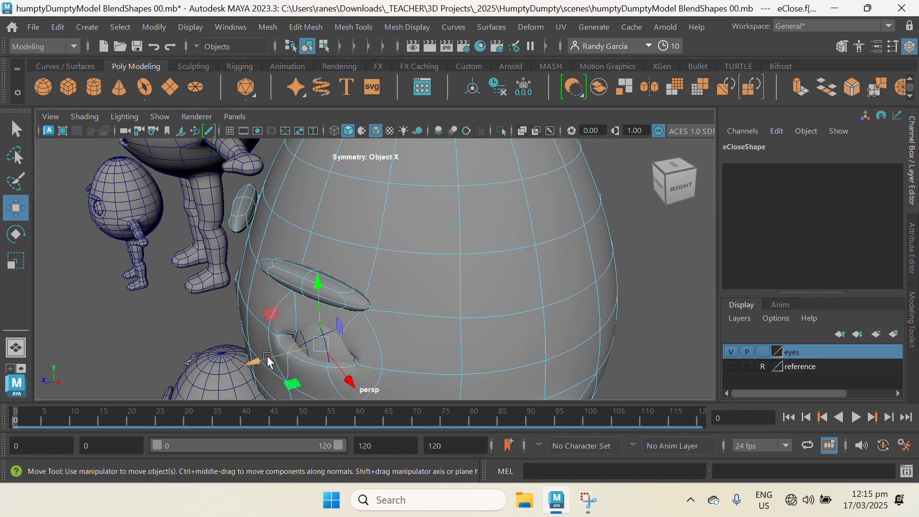
pyautogui.moveTo(260, 364); pyautogui.dragTo(242, 371)
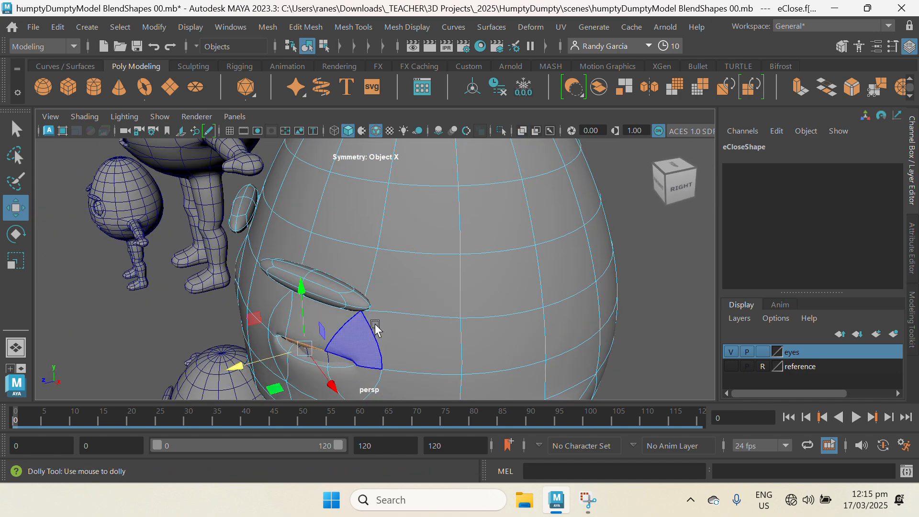
# Nudge the selected upper rim faces slightly further forward to cover more of the eyeballs.
pyautogui.scroll(-3, 374, 327)
pyautogui.keyDown('alt'); pyautogui.moveTo(331, 311); pyautogui.dragTo(449, 293); pyautogui.keyUp('alt')
pyautogui.scroll(3, 423, 254)
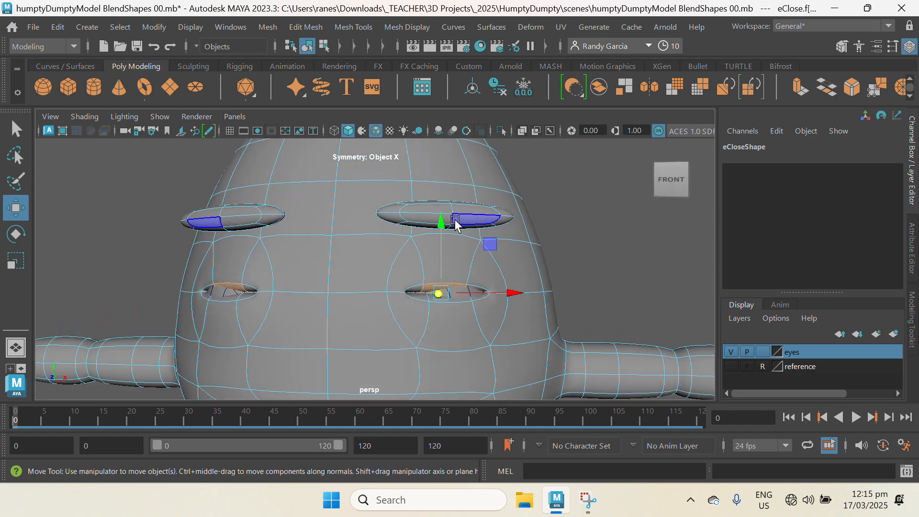
pyautogui.keyDown('alt'); pyautogui.moveTo(455, 261); pyautogui.dragTo(463, 206, button='middle'); pyautogui.keyUp('alt')
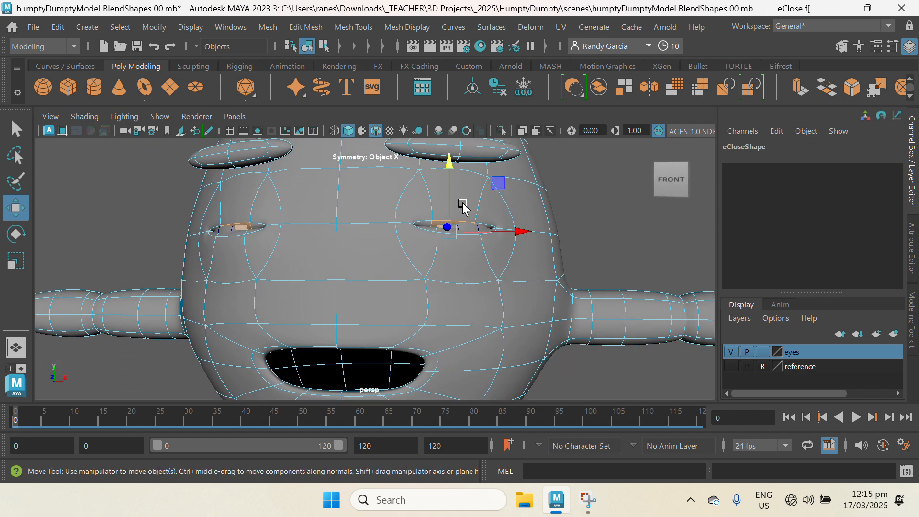
pyautogui.keyDown('alt'); pyautogui.moveTo(462, 206); pyautogui.dragTo(393, 250); pyautogui.keyUp('alt')
pyautogui.moveTo(281, 291); pyautogui.dragTo(276, 294)
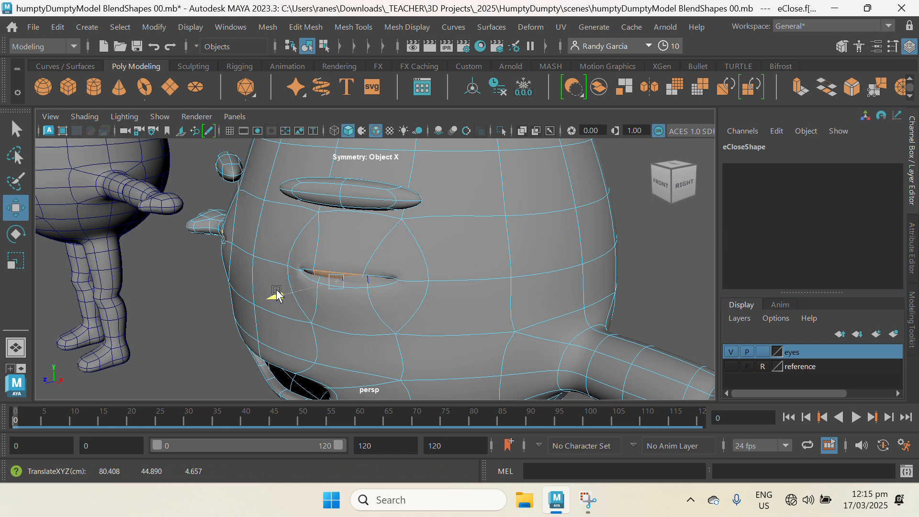
# Select an edge on the rim of both eClose eyes in edge mode and move it slightly forward to hide the eyeballs.
pyautogui.keyDown('alt'); pyautogui.moveTo(314, 271); pyautogui.dragTo(362, 288, button='right'); pyautogui.keyUp('alt')
pyautogui.keyDown('alt'); pyautogui.moveTo(362, 289); pyautogui.dragTo(358, 210); pyautogui.keyUp('alt')
pyautogui.keyDown('alt'); pyautogui.moveTo(358, 210); pyautogui.dragTo(390, 263, button='middle'); pyautogui.keyUp('alt')
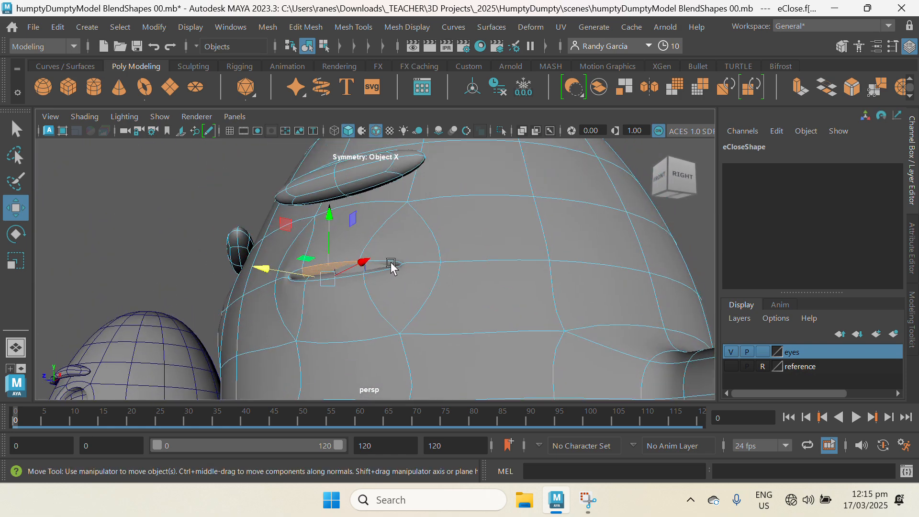
pyautogui.keyDown('alt'); pyautogui.moveTo(390, 262); pyautogui.dragTo(404, 56, button='right'); pyautogui.keyUp('alt')
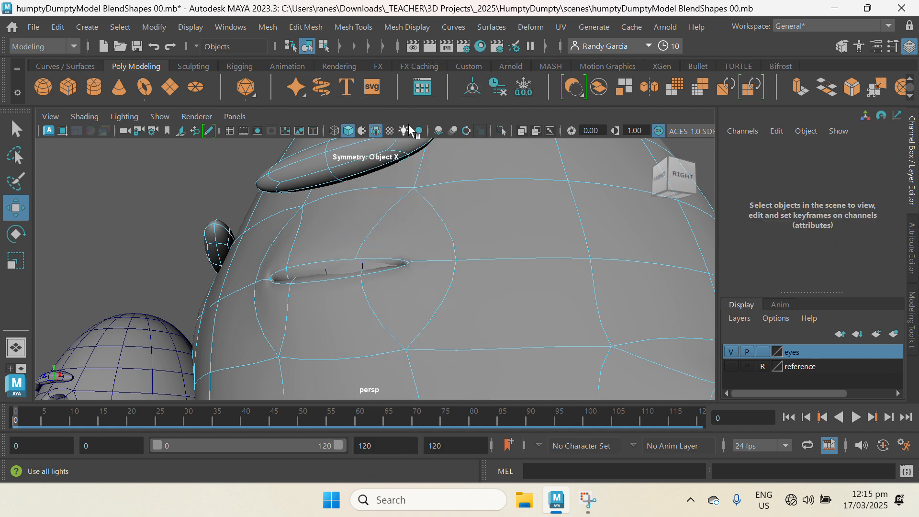
pyautogui.click(356, 264)
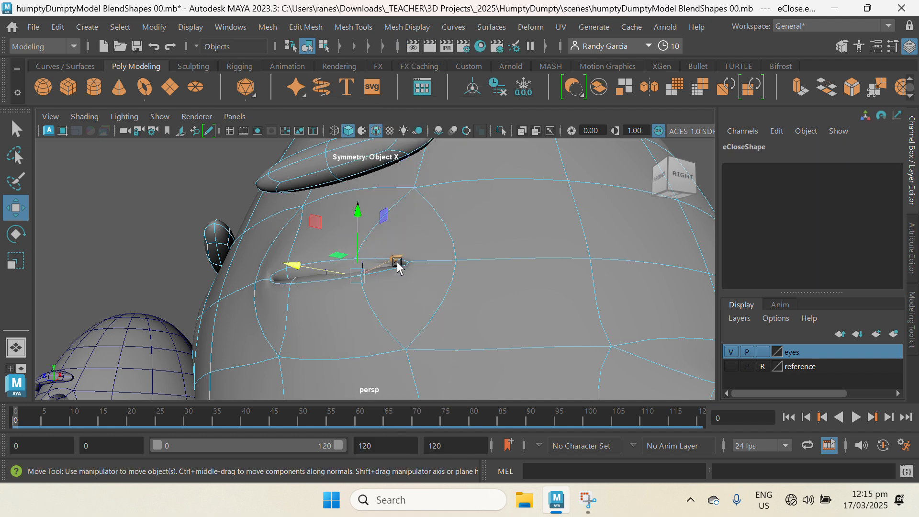
pyautogui.keyDown('alt'); pyautogui.moveTo(397, 262); pyautogui.dragTo(342, 233, button='right'); pyautogui.keyUp('alt')
pyautogui.keyDown('alt'); pyautogui.moveTo(341, 234); pyautogui.dragTo(345, 277); pyautogui.keyUp('alt')
pyautogui.keyDown('alt'); pyautogui.moveTo(345, 276); pyautogui.dragTo(355, 168, button='middle'); pyautogui.keyUp('alt')
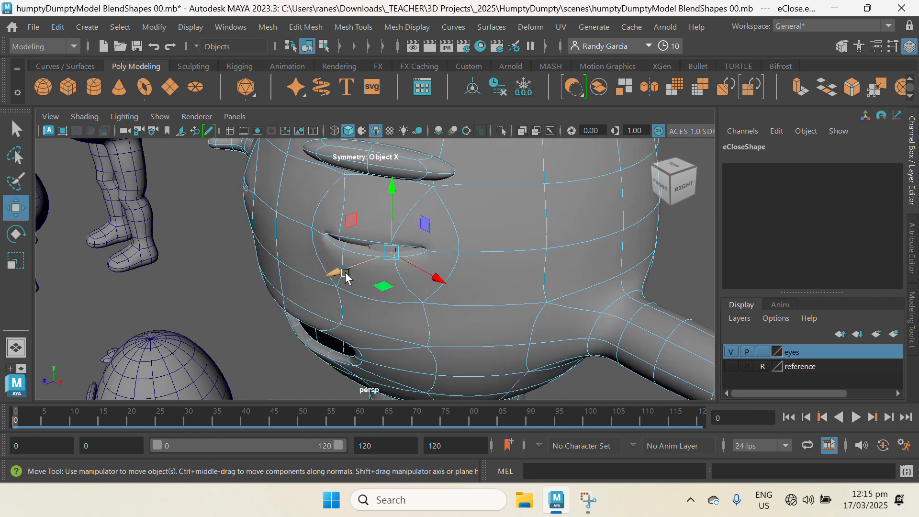
pyautogui.moveTo(346, 277); pyautogui.dragTo(333, 275)
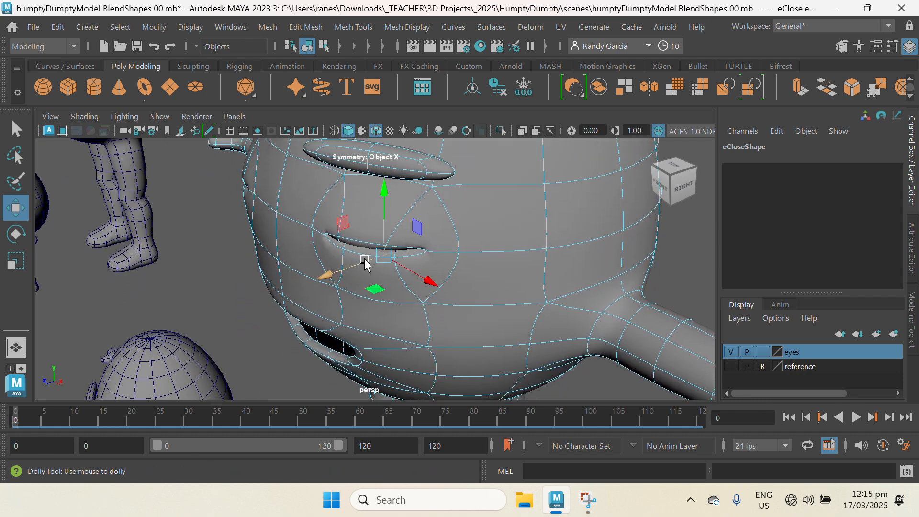
# Return the eClose mesh to object mode and select the neighbouring eAngry duplicate.
pyautogui.keyDown('alt'); pyautogui.moveTo(364, 259); pyautogui.dragTo(313, 227, button='right'); pyautogui.keyUp('alt')
pyautogui.keyDown('alt'); pyautogui.moveTo(312, 228); pyautogui.dragTo(366, 192); pyautogui.keyUp('alt')
pyautogui.keyDown('alt'); pyautogui.moveTo(361, 261); pyautogui.dragTo(300, 217, button='right'); pyautogui.keyUp('alt')
pyautogui.keyDown('alt'); pyautogui.moveTo(299, 217); pyautogui.dragTo(289, 239); pyautogui.keyUp('alt')
pyautogui.scroll(3, 381, 253)
pyautogui.moveTo(346, 249); pyautogui.dragTo(439, 68, button='right')
pyautogui.scroll(-5, 492, 262)
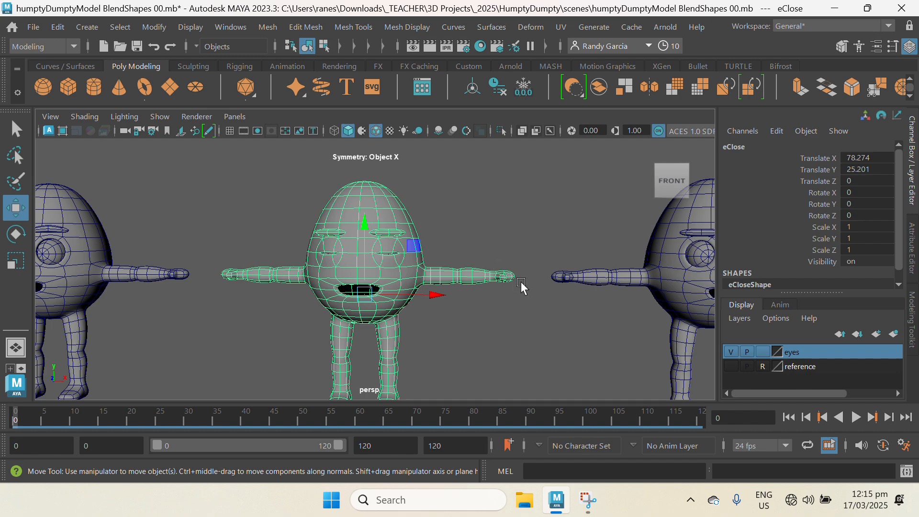
pyautogui.keyDown('alt'); pyautogui.moveTo(523, 288); pyautogui.dragTo(305, 254, button='middle'); pyautogui.keyUp('alt')
pyautogui.click(477, 287)
pyautogui.scroll(5, 522, 316)
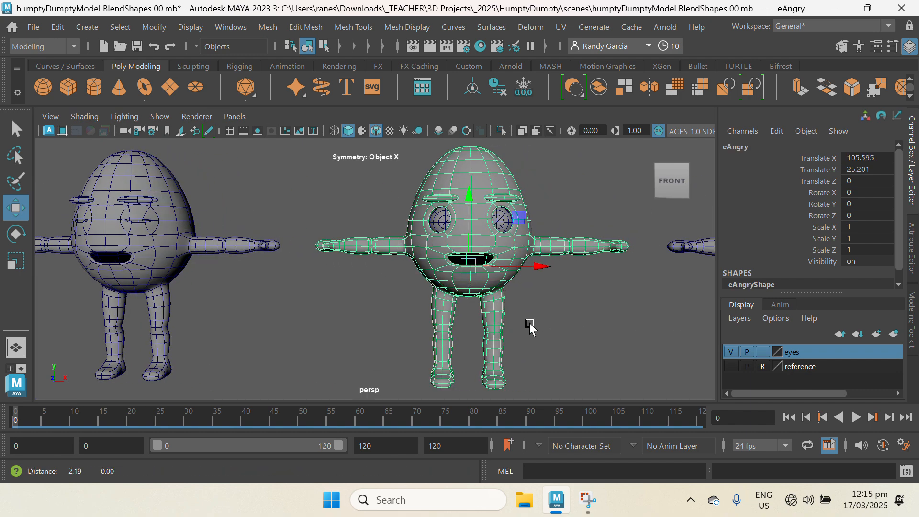
# In face mode, select the inner rim faces of both eAngry eyes and scale them vertically to about 0.765.
pyautogui.keyDown('alt'); pyautogui.moveTo(507, 293); pyautogui.dragTo(484, 340, button='middle'); pyautogui.keyUp('alt')
pyautogui.keyDown('alt'); pyautogui.moveTo(485, 340); pyautogui.dragTo(544, 294, button='right'); pyautogui.keyUp('alt')
pyautogui.keyDown('alt'); pyautogui.moveTo(543, 294); pyautogui.dragTo(385, 301); pyautogui.keyUp('alt')
pyautogui.keyDown('alt'); pyautogui.moveTo(386, 302); pyautogui.dragTo(410, 311, button='right'); pyautogui.keyUp('alt')
pyautogui.keyDown('alt'); pyautogui.moveTo(401, 274); pyautogui.dragTo(515, 277, button='middle'); pyautogui.keyUp('alt')
pyautogui.moveTo(502, 248); pyautogui.dragTo(500, 132, button='right')
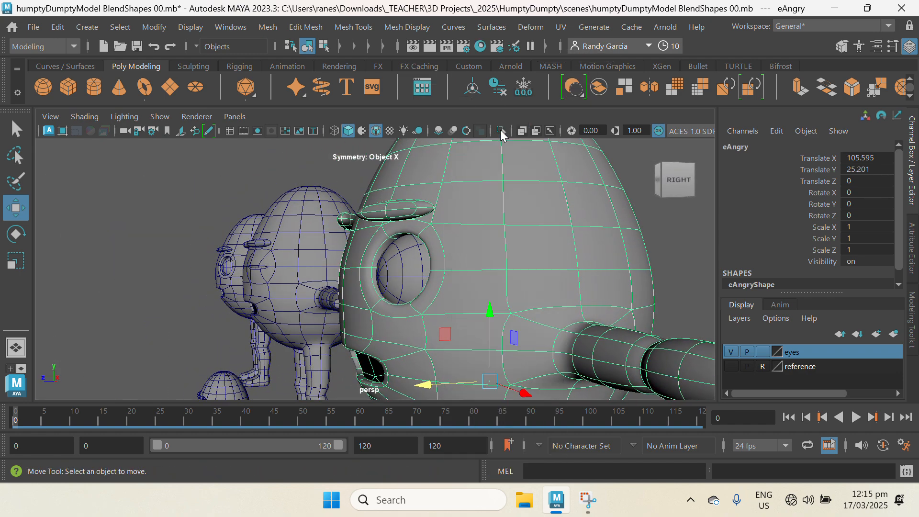
pyautogui.keyDown('alt'); pyautogui.moveTo(348, 248); pyautogui.dragTo(378, 267, button='right'); pyautogui.keyUp('alt')
pyautogui.click(381, 249)
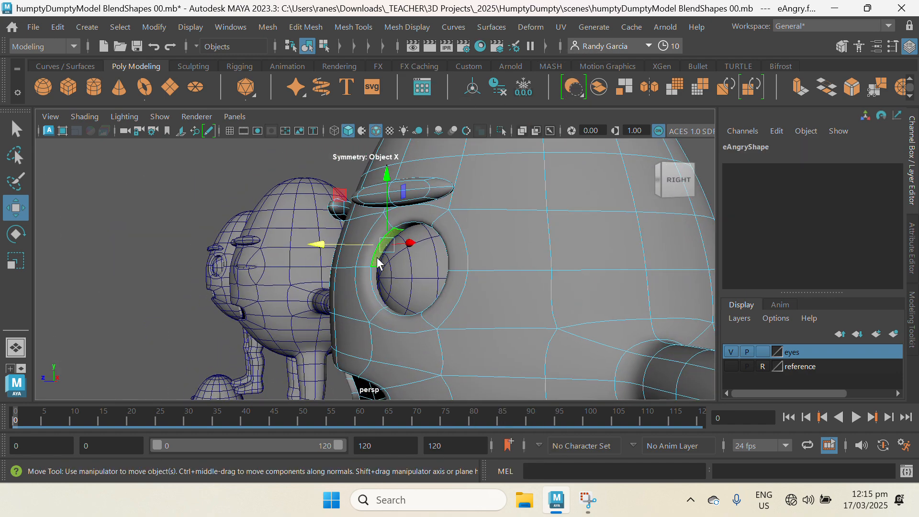
pyautogui.press('q')
pyautogui.keyDown('alt'); pyautogui.moveTo(427, 290); pyautogui.dragTo(376, 254, button='right'); pyautogui.keyUp('alt')
pyautogui.keyDown('alt'); pyautogui.moveTo(377, 254); pyautogui.dragTo(443, 250); pyautogui.keyUp('alt')
pyautogui.press('r')
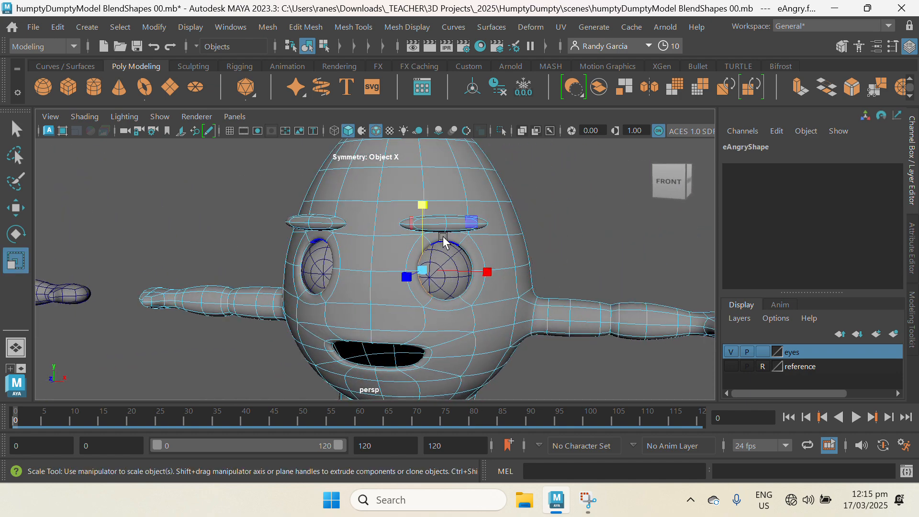
pyautogui.moveTo(427, 206); pyautogui.dragTo(424, 212)
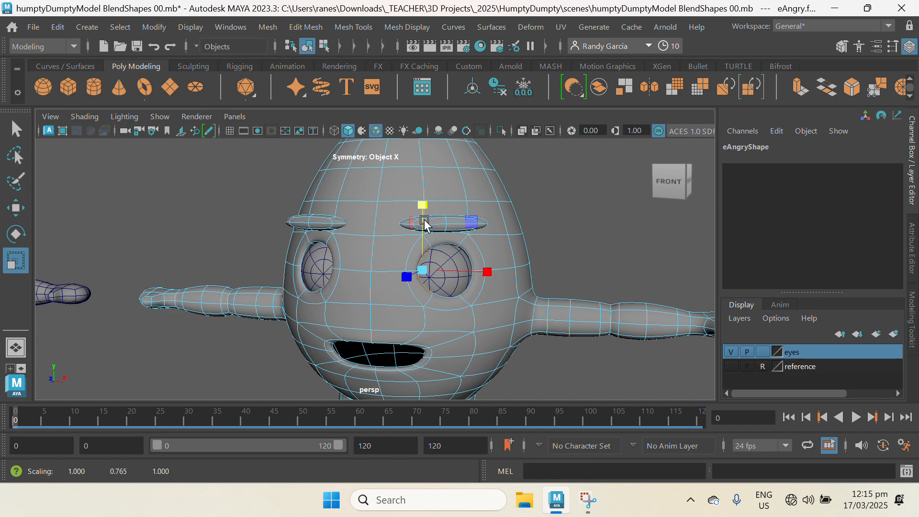
# Select the outer rim faces of both eAngry eyes and scale them down vertically to narrow the eye openings.
pyautogui.keyDown('alt'); pyautogui.moveTo(474, 319); pyautogui.dragTo(522, 246); pyautogui.keyUp('alt')
pyautogui.keyDown('alt'); pyautogui.moveTo(521, 246); pyautogui.dragTo(467, 301, button='right'); pyautogui.keyUp('alt')
pyautogui.keyDown('alt'); pyautogui.moveTo(467, 302); pyautogui.dragTo(477, 295); pyautogui.keyUp('alt')
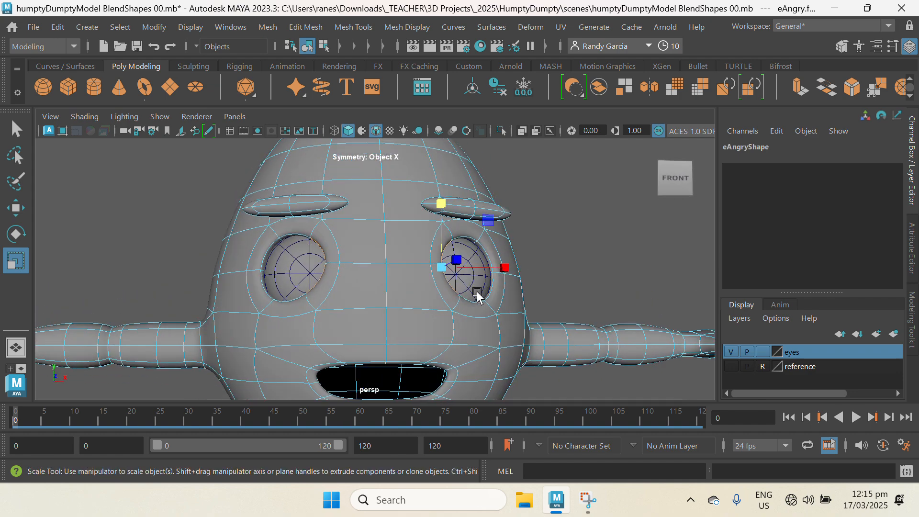
pyautogui.keyDown('alt'); pyautogui.moveTo(568, 228); pyautogui.dragTo(546, 269, button='right'); pyautogui.keyUp('alt')
pyautogui.press('q')
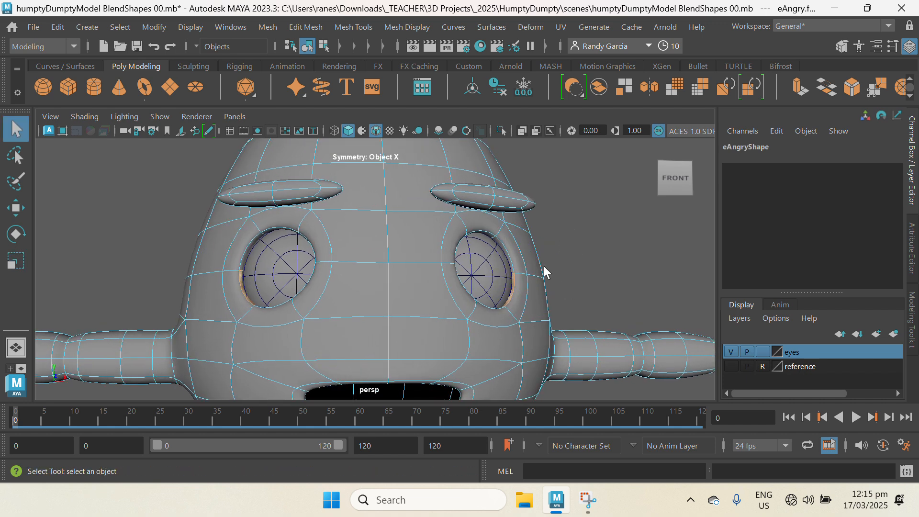
pyautogui.click(514, 283)
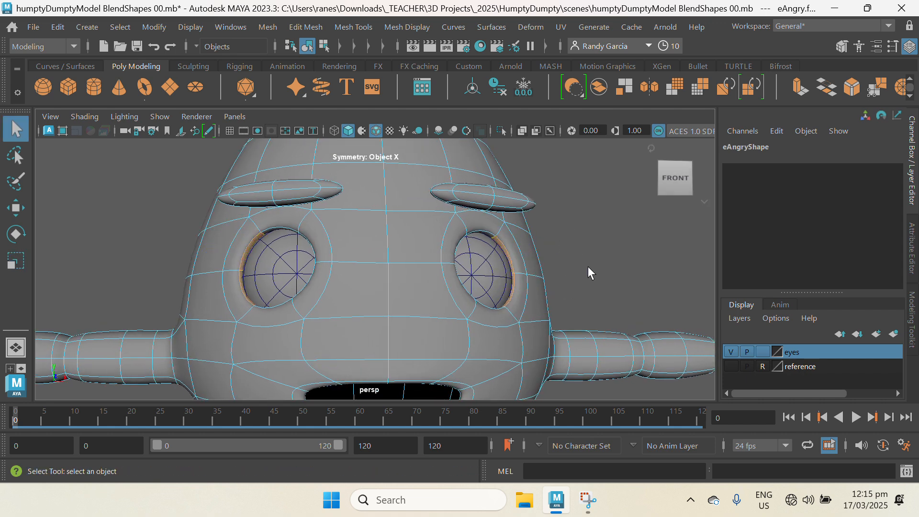
pyautogui.press('r')
pyautogui.keyDown('alt'); pyautogui.moveTo(611, 265); pyautogui.dragTo(569, 279); pyautogui.keyUp('alt')
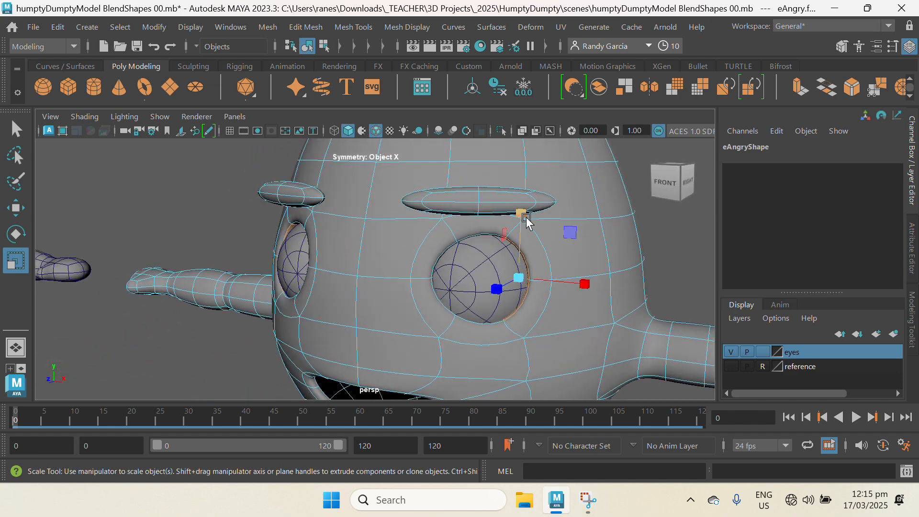
pyautogui.moveTo(521, 213); pyautogui.dragTo(482, 203)
# Select the faces at the inner ends of both eAngry eyebrows and move them down toward the eyes.
pyautogui.click(422, 217)
pyautogui.rightClick(511, 212)
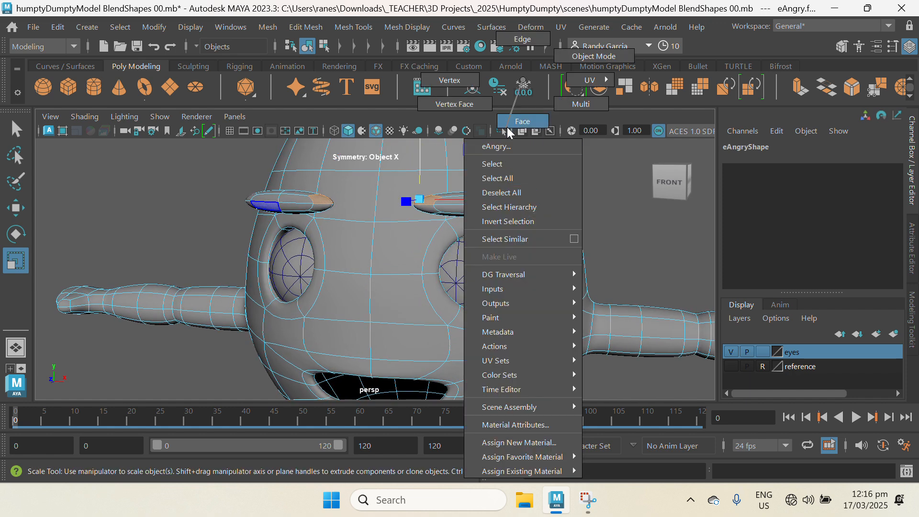
pyautogui.click(644, 248)
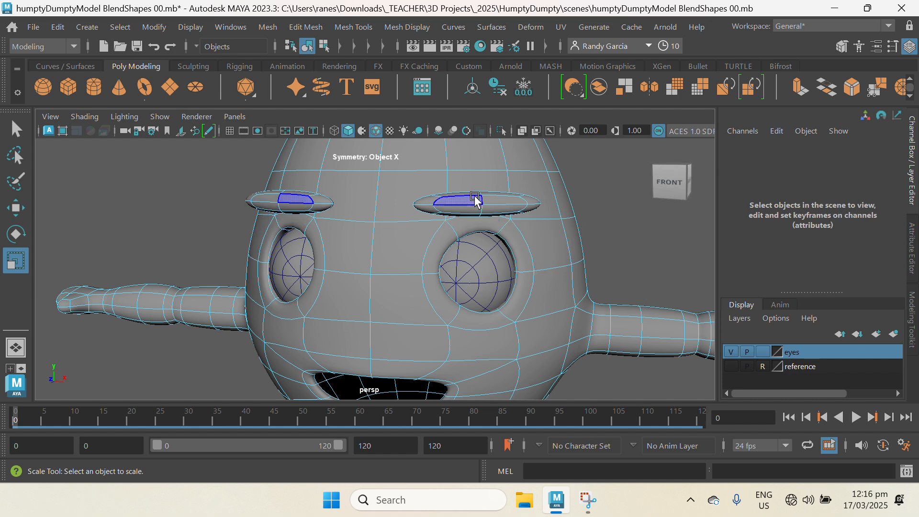
pyautogui.click(432, 201)
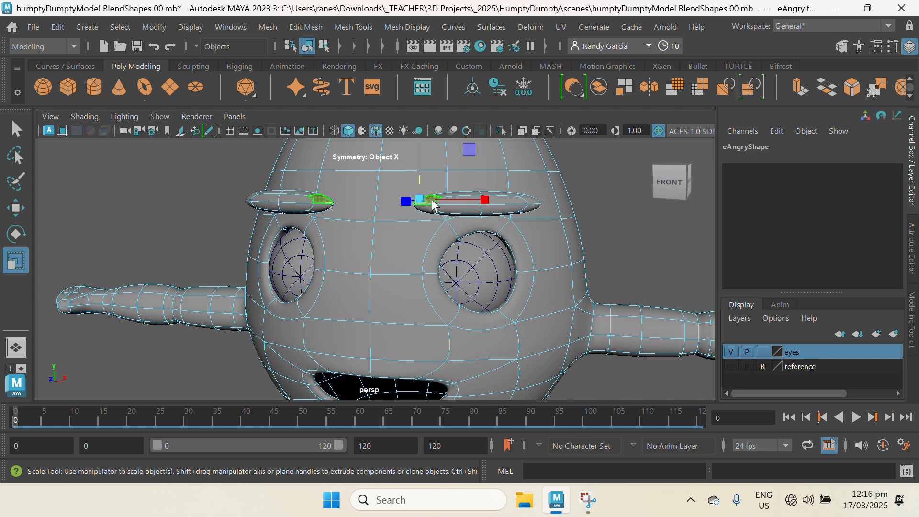
pyautogui.press('q')
pyautogui.scroll(2, 447, 194)
pyautogui.keyDown('alt'); pyautogui.moveTo(428, 206); pyautogui.dragTo(492, 196); pyautogui.keyUp('alt')
pyautogui.scroll(2, 492, 197)
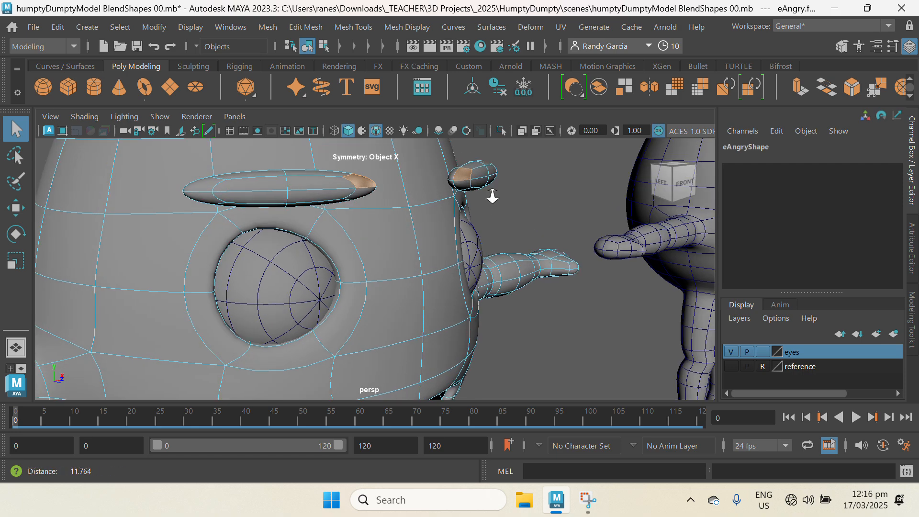
pyautogui.scroll(2, 492, 196)
pyautogui.keyDown('alt'); pyautogui.moveTo(492, 197); pyautogui.dragTo(415, 310, button='middle'); pyautogui.keyUp('alt')
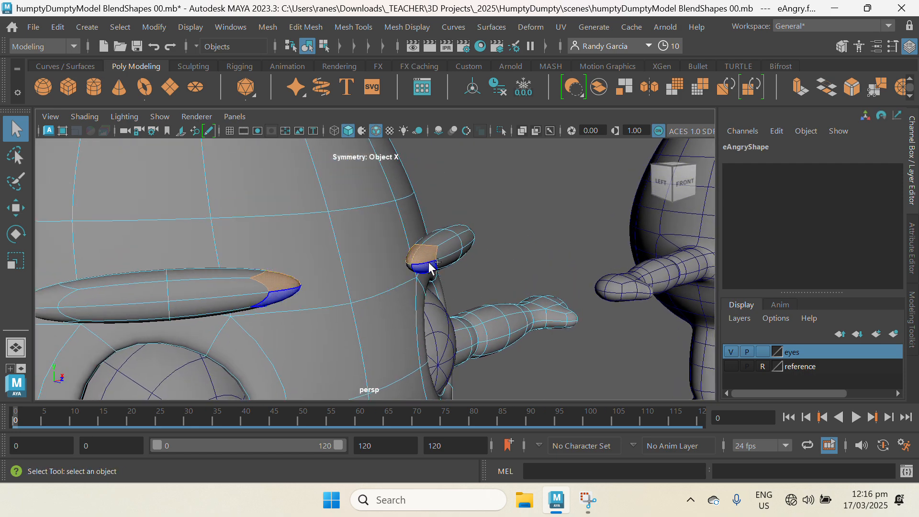
pyautogui.moveTo(402, 268)
pyautogui.keyDown('alt'); pyautogui.mouseDown()
pyautogui.moveTo(383, 249)
pyautogui.moveTo(417, 275)
pyautogui.mouseUp(); pyautogui.keyUp('alt')
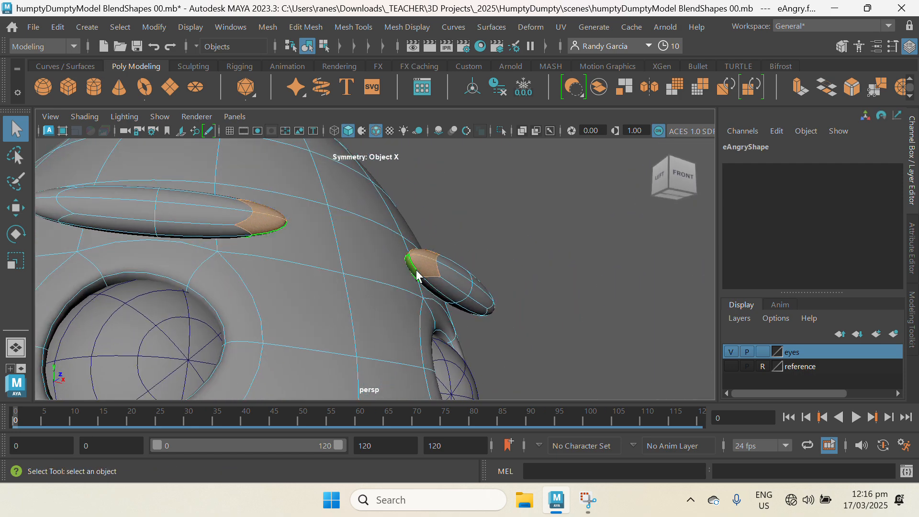
pyautogui.keyDown('alt'); pyautogui.moveTo(493, 267); pyautogui.dragTo(384, 269); pyautogui.keyUp('alt')
pyautogui.press('w')
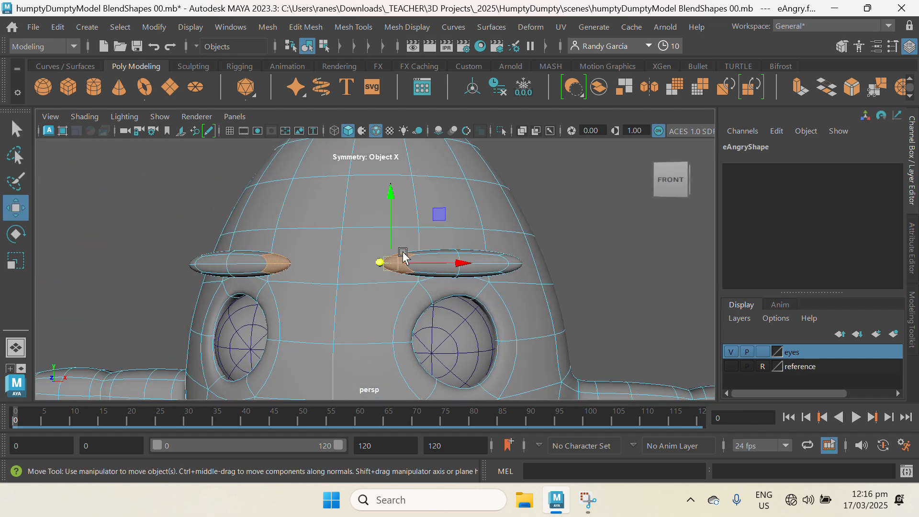
pyautogui.moveTo(394, 194); pyautogui.dragTo(392, 209)
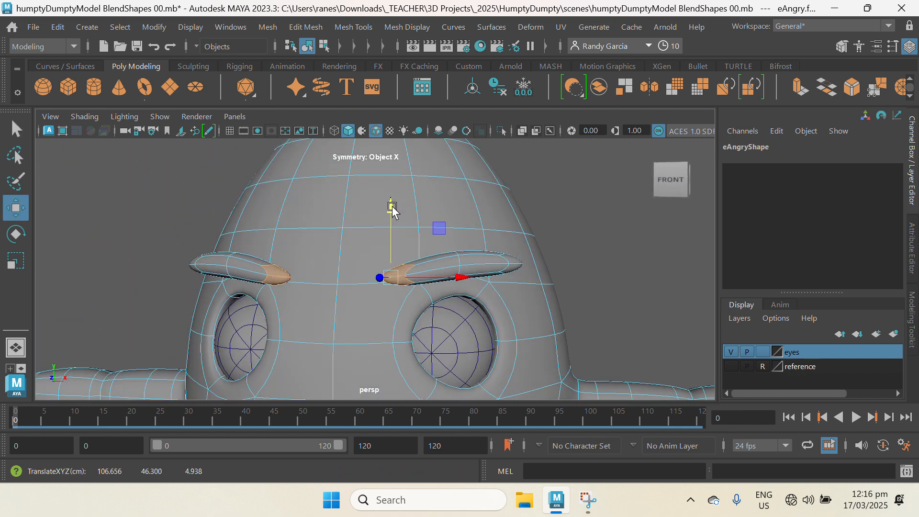
# In edge mode, select the middle edge of both eAngry eyebrows and move it slightly up.
pyautogui.rightClick(480, 274)
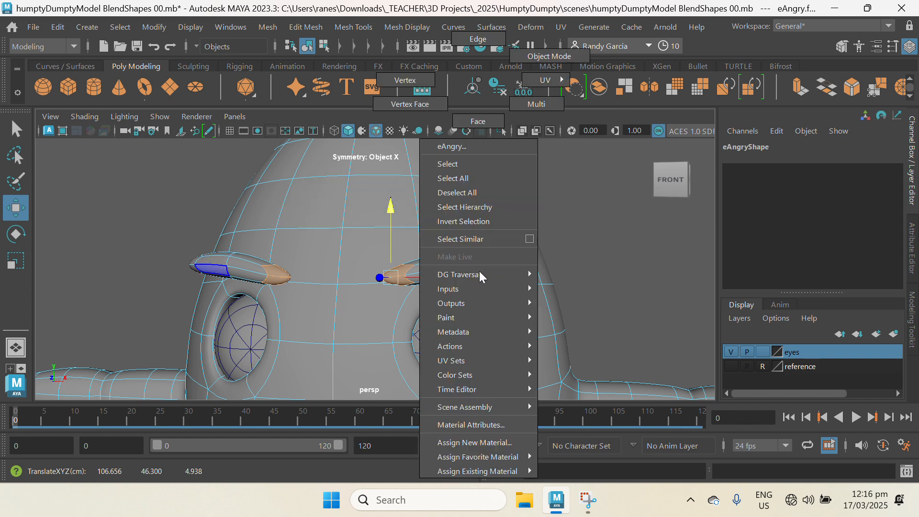
pyautogui.click(465, 58)
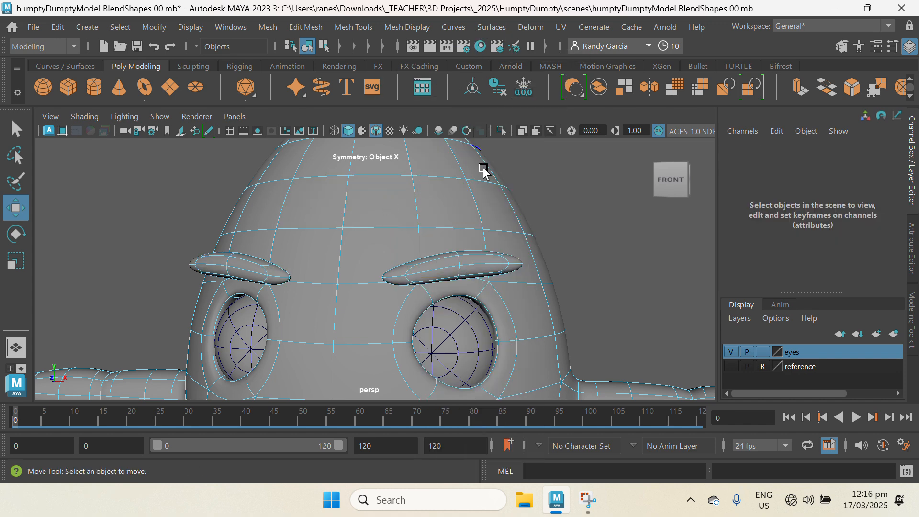
pyautogui.click(460, 263)
pyautogui.moveTo(457, 198)
pyautogui.mouseDown()
pyautogui.moveTo(460, 204)
pyautogui.moveTo(461, 191)
pyautogui.mouseUp()
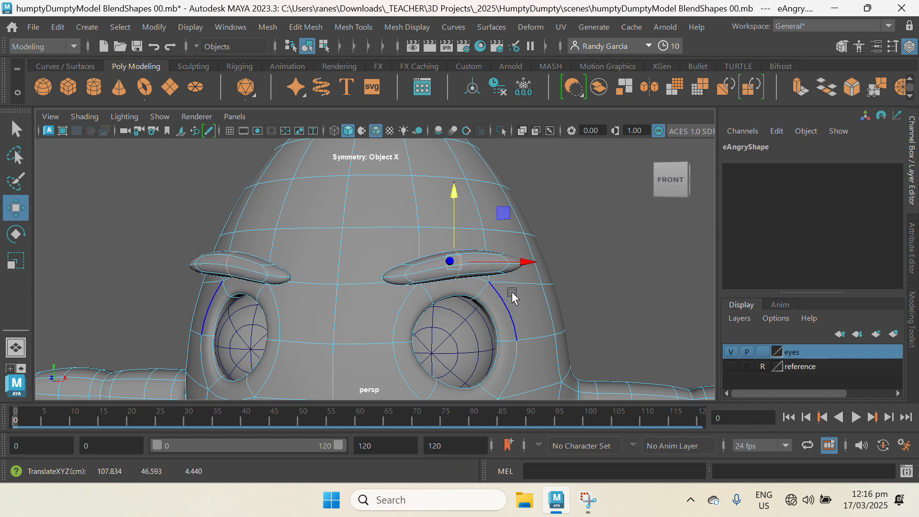
# In face mode, select the outer end faces of both eAngry eyebrows and move them up to slant the brows.
pyautogui.keyDown('alt'); pyautogui.moveTo(512, 291); pyautogui.dragTo(474, 297); pyautogui.keyUp('alt')
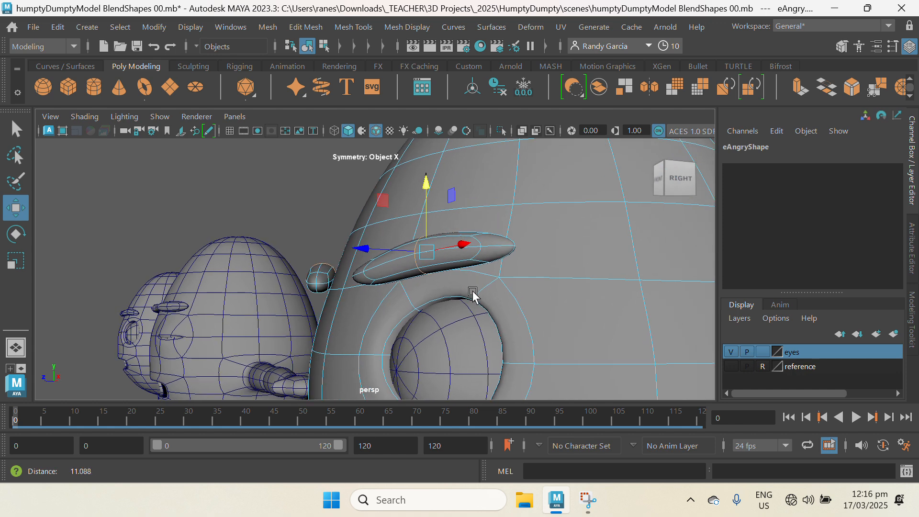
pyautogui.moveTo(488, 250); pyautogui.dragTo(493, 152, button='right')
pyautogui.click(495, 243)
pyautogui.keyDown('alt'); pyautogui.moveTo(516, 277); pyautogui.dragTo(338, 234); pyautogui.keyUp('alt')
pyautogui.press('q')
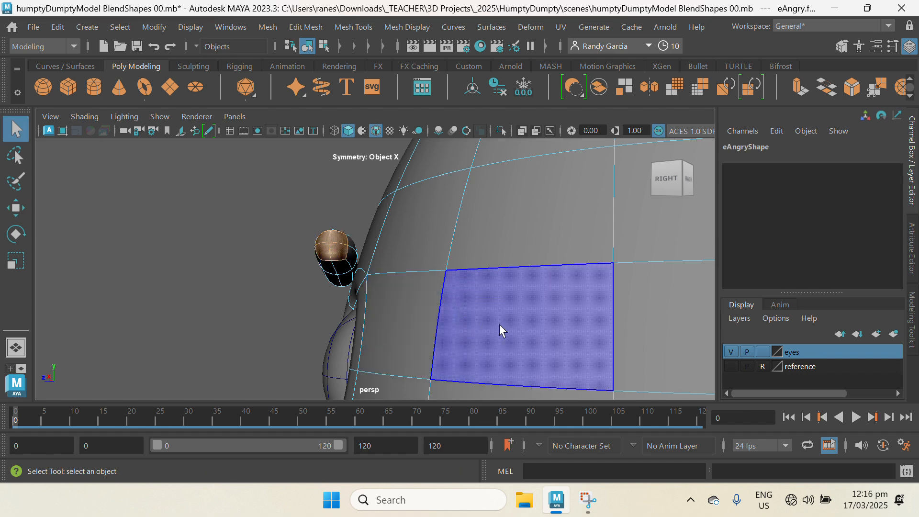
pyautogui.keyDown('alt'); pyautogui.moveTo(498, 328); pyautogui.dragTo(536, 296); pyautogui.keyUp('alt')
pyautogui.press('w')
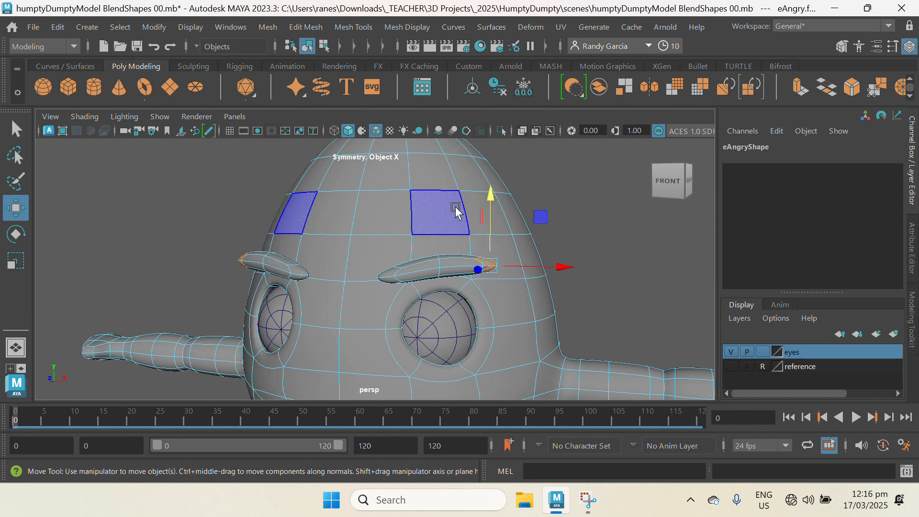
pyautogui.moveTo(487, 199); pyautogui.dragTo(493, 188)
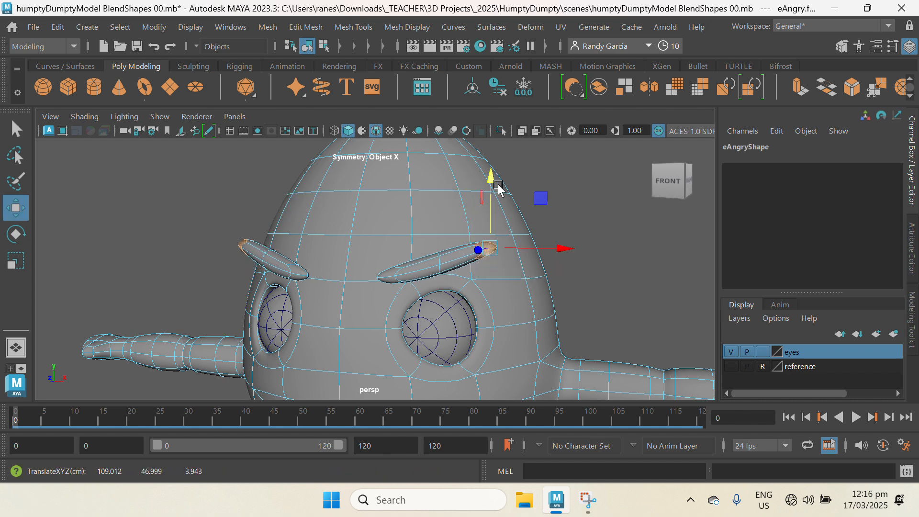
# In edge mode, select the middle edge of both slanted eAngry eyebrows and lower it slightly.
pyautogui.keyDown('alt'); pyautogui.moveTo(488, 304); pyautogui.dragTo(383, 242, button='right'); pyautogui.keyUp('alt')
pyautogui.keyDown('alt'); pyautogui.moveTo(379, 242); pyautogui.dragTo(416, 243); pyautogui.keyUp('alt')
pyautogui.keyDown('alt'); pyautogui.moveTo(417, 245); pyautogui.dragTo(458, 325, button='right'); pyautogui.keyUp('alt')
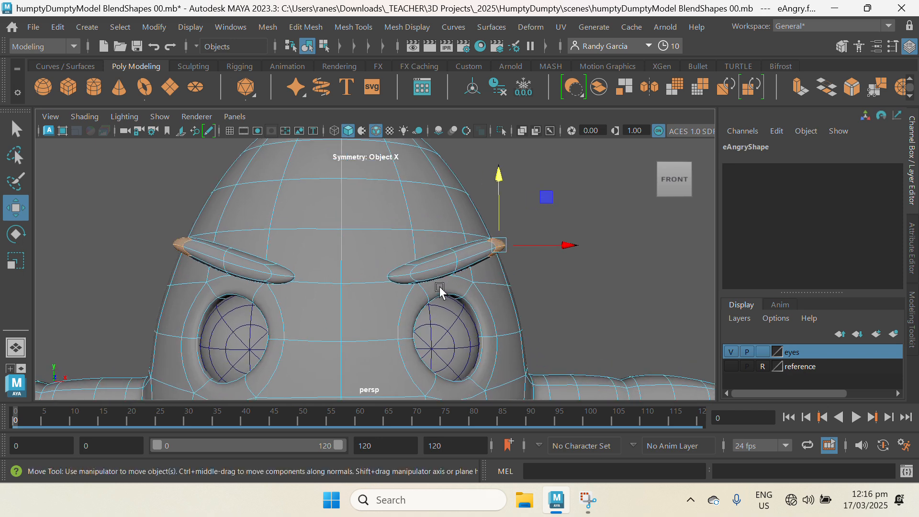
pyautogui.moveTo(440, 262); pyautogui.dragTo(431, 91, button='right')
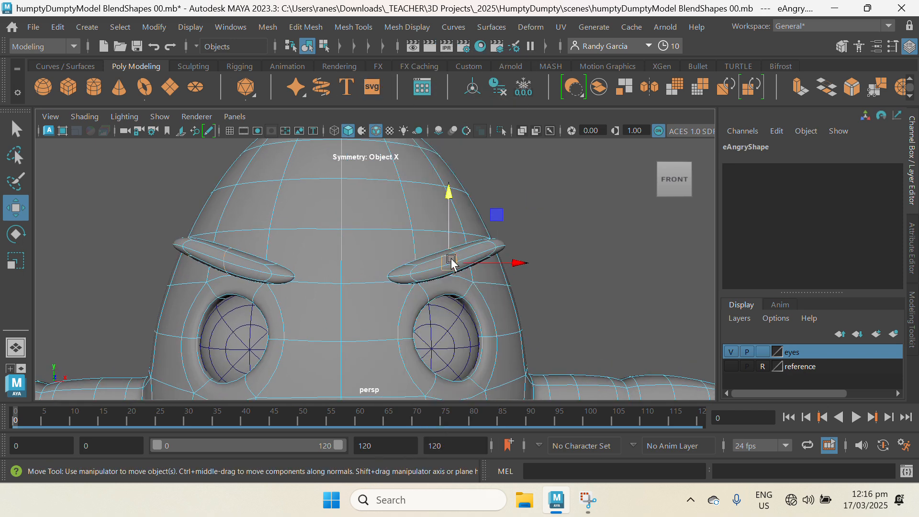
pyautogui.keyDown('alt'); pyautogui.moveTo(474, 314); pyautogui.dragTo(376, 279, button='right'); pyautogui.keyUp('alt')
pyautogui.keyDown('alt'); pyautogui.moveTo(376, 282); pyautogui.dragTo(359, 219, button='middle'); pyautogui.keyUp('alt')
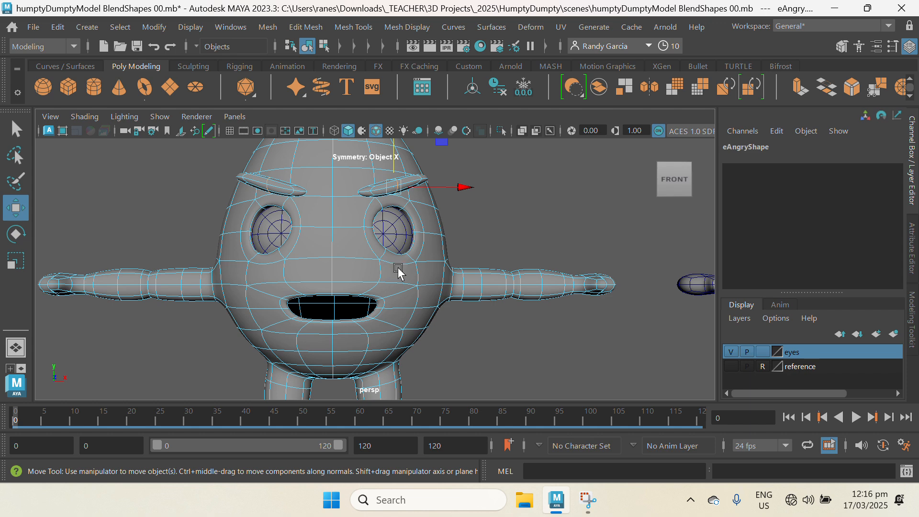
pyautogui.keyDown('alt'); pyautogui.moveTo(398, 269); pyautogui.dragTo(375, 261); pyautogui.keyUp('alt')
pyautogui.keyDown('alt'); pyautogui.moveTo(375, 261); pyautogui.dragTo(384, 335, button='middle'); pyautogui.keyUp('alt')
pyautogui.moveTo(405, 195); pyautogui.dragTo(405, 196)
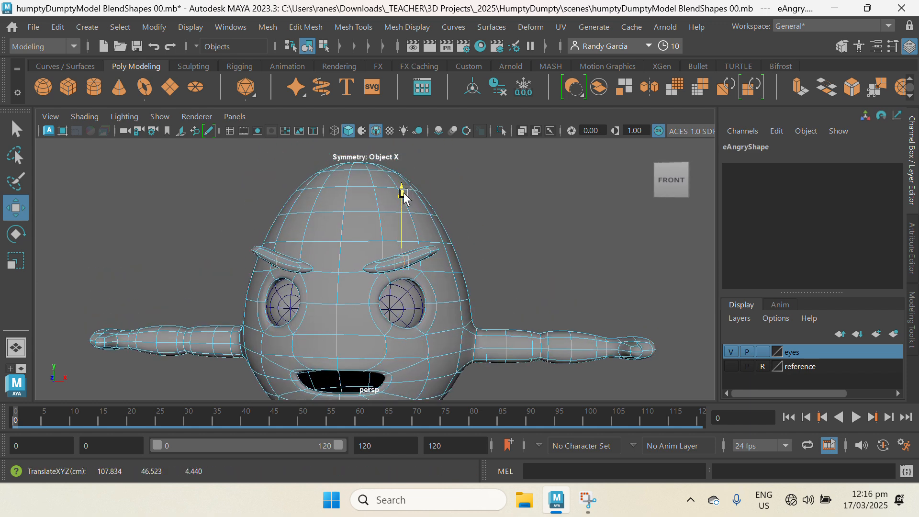
# Return the eAngry mesh to object mode and select the neighbouring eSad duplicate.
pyautogui.keyDown('alt'); pyautogui.moveTo(321, 287); pyautogui.dragTo(280, 254, button='right'); pyautogui.keyUp('alt')
pyautogui.moveTo(361, 312); pyautogui.dragTo(451, 61, button='right')
pyautogui.keyDown('alt'); pyautogui.moveTo(473, 328); pyautogui.dragTo(498, 316, button='right'); pyautogui.keyUp('alt')
pyautogui.keyDown('alt'); pyautogui.moveTo(499, 316); pyautogui.dragTo(412, 292, button='middle'); pyautogui.keyUp('alt')
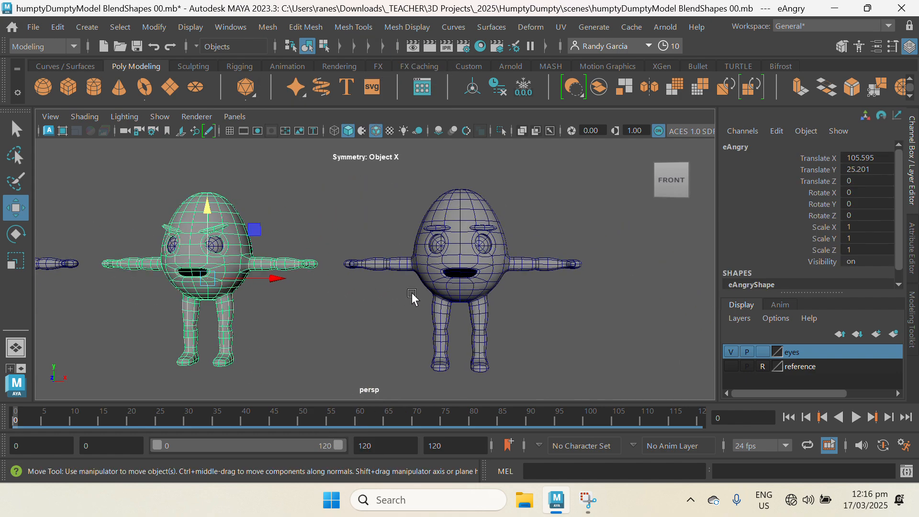
pyautogui.click(434, 288)
pyautogui.keyDown('alt'); pyautogui.moveTo(452, 282); pyautogui.dragTo(489, 336, button='right'); pyautogui.keyUp('alt')
pyautogui.keyDown('alt'); pyautogui.moveTo(404, 341); pyautogui.dragTo(358, 350, button='middle'); pyautogui.keyUp('alt')
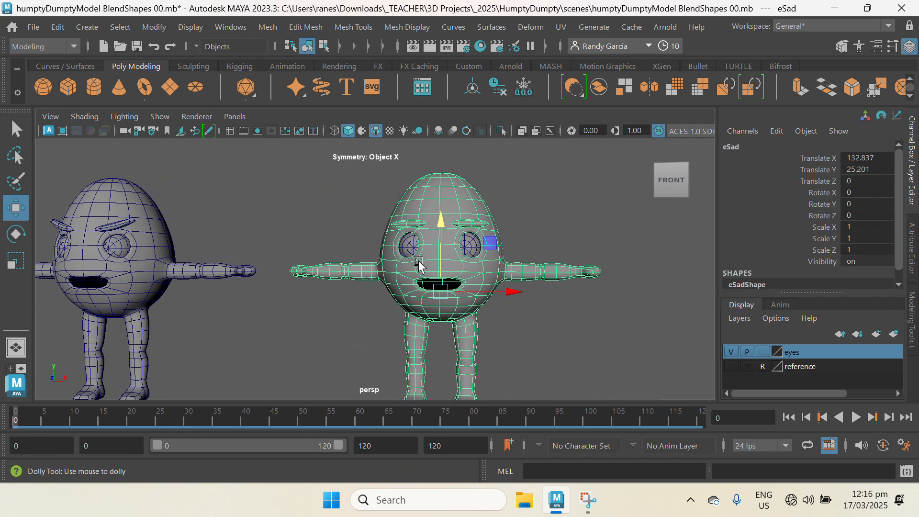
# In face mode, select the outer rim faces of both eSad eyes, shrink them vertically and move them slightly down.
pyautogui.keyDown('alt'); pyautogui.moveTo(420, 262); pyautogui.dragTo(466, 280, button='right'); pyautogui.keyUp('alt')
pyautogui.keyDown('alt'); pyautogui.moveTo(466, 281); pyautogui.dragTo(386, 336, button='middle'); pyautogui.keyUp('alt')
pyautogui.keyDown('alt'); pyautogui.moveTo(422, 264); pyautogui.dragTo(489, 291, button='right'); pyautogui.keyUp('alt')
pyautogui.keyDown('alt'); pyautogui.moveTo(479, 302); pyautogui.dragTo(402, 298, button='middle'); pyautogui.keyUp('alt')
pyautogui.keyDown('alt'); pyautogui.moveTo(402, 278); pyautogui.dragTo(427, 285, button='right'); pyautogui.keyUp('alt')
pyautogui.moveTo(412, 255); pyautogui.dragTo(409, 125, button='right')
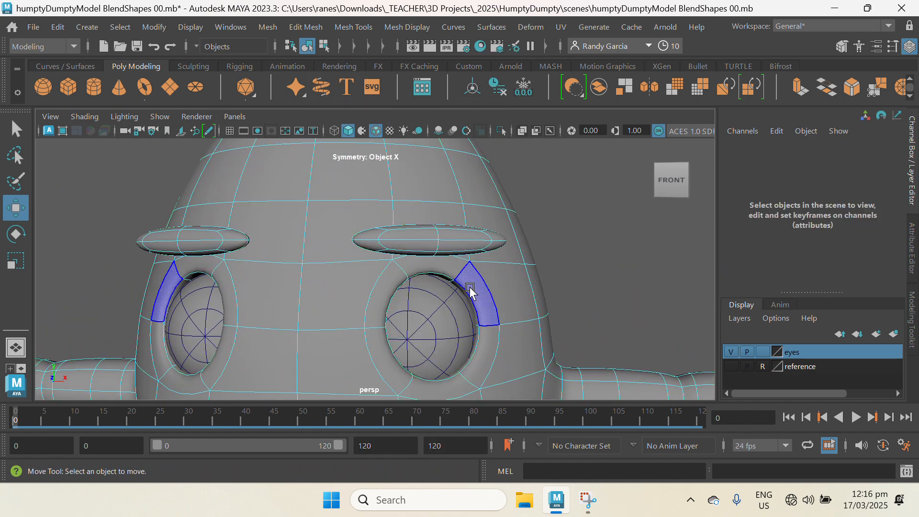
pyautogui.click(467, 305)
pyautogui.press('q')
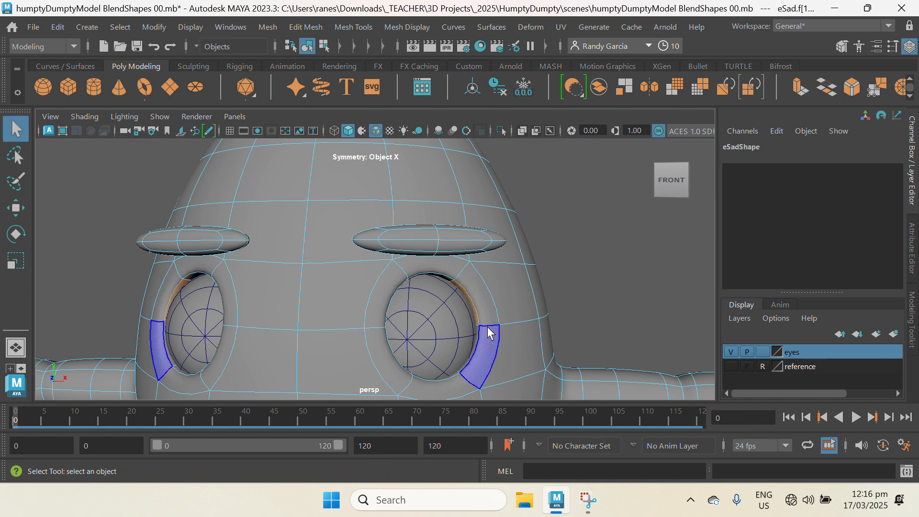
pyautogui.press('r')
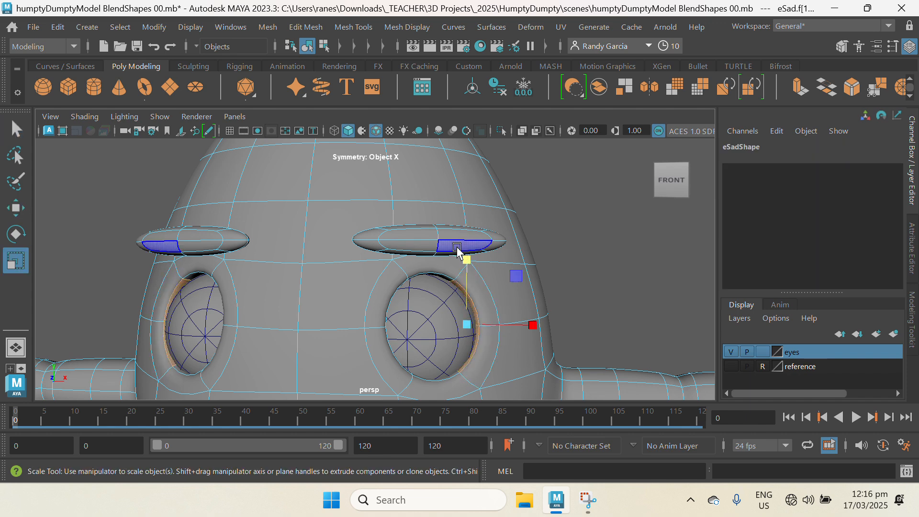
pyautogui.moveTo(465, 260); pyautogui.dragTo(468, 272)
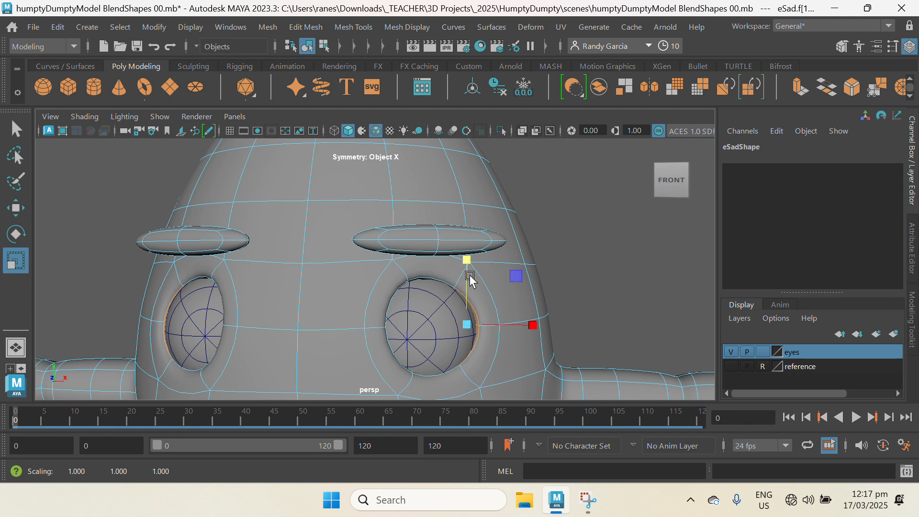
pyautogui.press('w')
pyautogui.moveTo(463, 254); pyautogui.dragTo(475, 265)
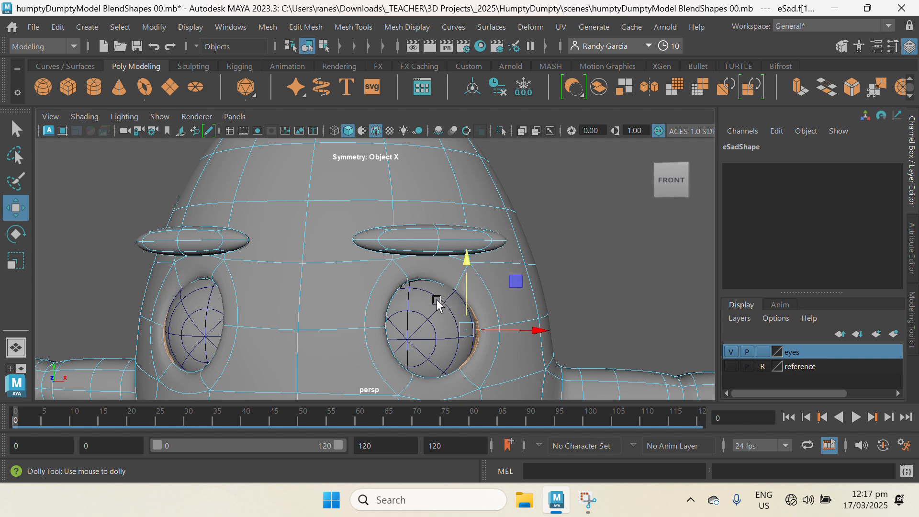
# Select the middle edge of both eSad eyebrows in edge mode and move it down to bend the brows.
pyautogui.keyDown('alt'); pyautogui.moveTo(437, 303); pyautogui.dragTo(432, 217, button='right'); pyautogui.keyUp('alt')
pyautogui.click(422, 247)
pyautogui.moveTo(420, 176); pyautogui.dragTo(416, 183)
# In face mode, select the outer end faces of both eSad eyebrows and move them down to slant the brows.
pyautogui.keyDown('alt'); pyautogui.moveTo(511, 259); pyautogui.dragTo(443, 292); pyautogui.keyUp('alt')
pyautogui.moveTo(334, 261); pyautogui.dragTo(354, 125, button='right')
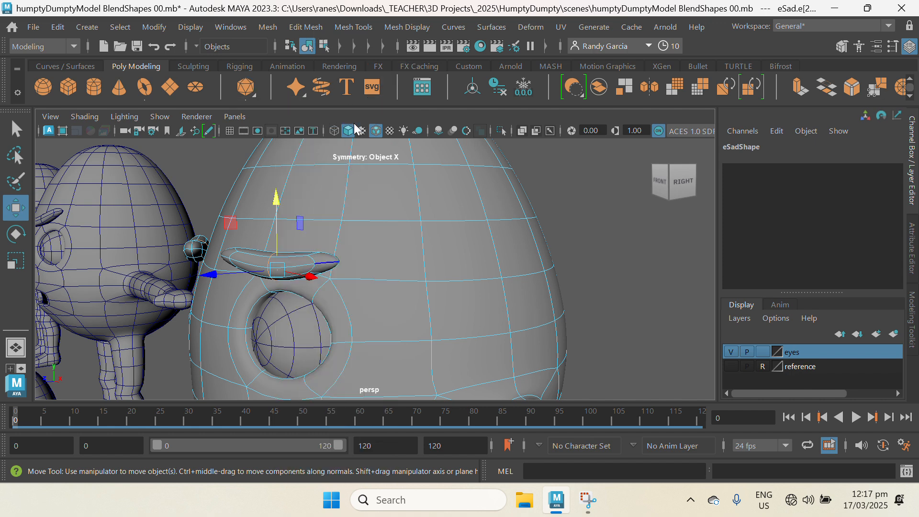
pyautogui.keyDown('alt'); pyautogui.moveTo(412, 317); pyautogui.dragTo(340, 289); pyautogui.keyUp('alt')
pyautogui.keyDown('alt'); pyautogui.moveTo(340, 289); pyautogui.dragTo(422, 327, button='middle'); pyautogui.keyUp('alt')
pyautogui.scroll(1, 285, 274)
pyautogui.scroll(1, 285, 278)
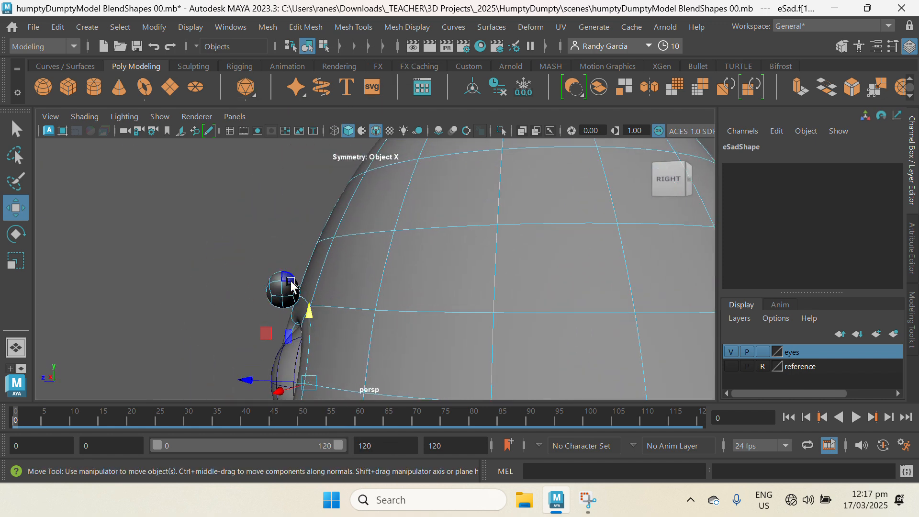
pyautogui.press('q')
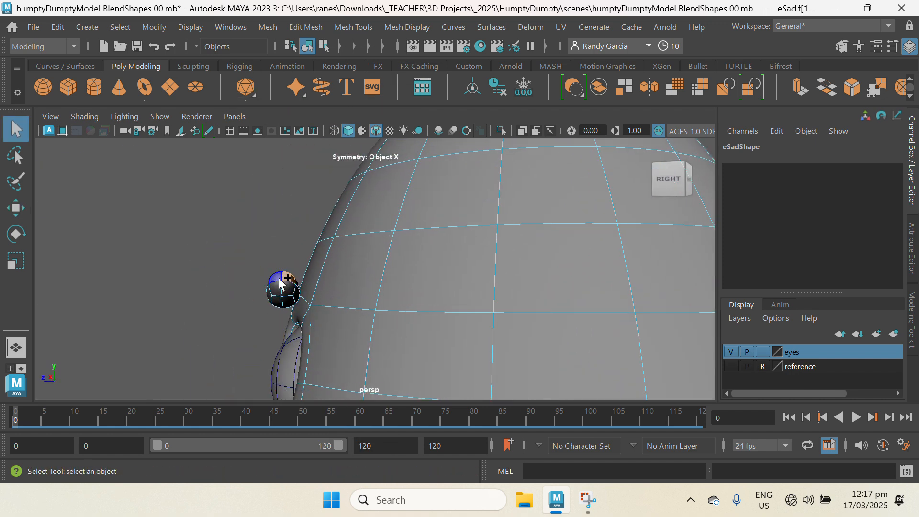
pyautogui.scroll(-3, 335, 297)
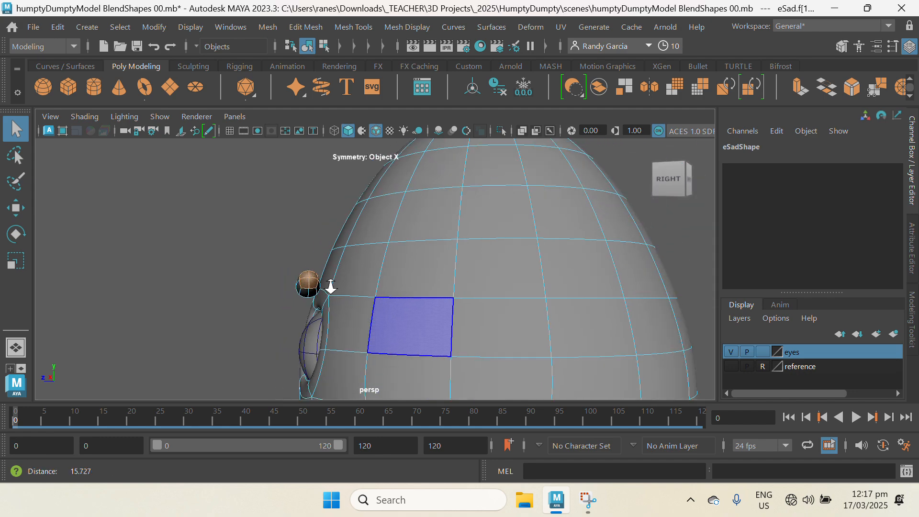
pyautogui.keyDown('alt'); pyautogui.moveTo(328, 287); pyautogui.dragTo(427, 273); pyautogui.keyUp('alt')
pyautogui.press('w')
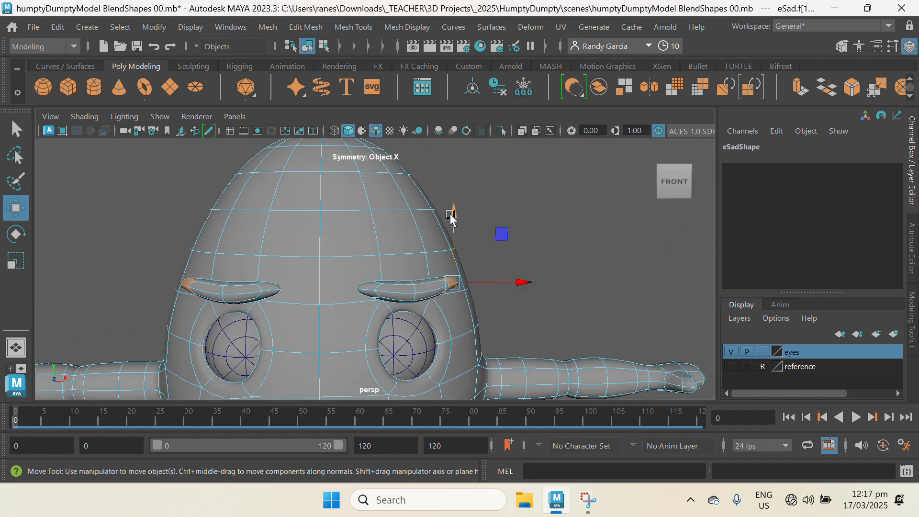
pyautogui.moveTo(450, 213); pyautogui.dragTo(458, 238)
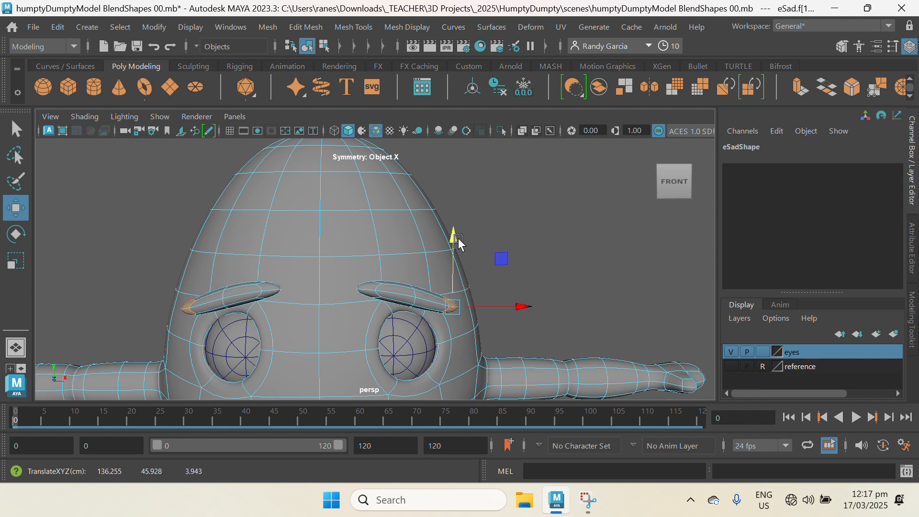
# In edge mode, select the middle edge of both slanted eSad eyebrows and lower it slightly.
pyautogui.scroll(3, 431, 315)
pyautogui.rightClick(433, 312)
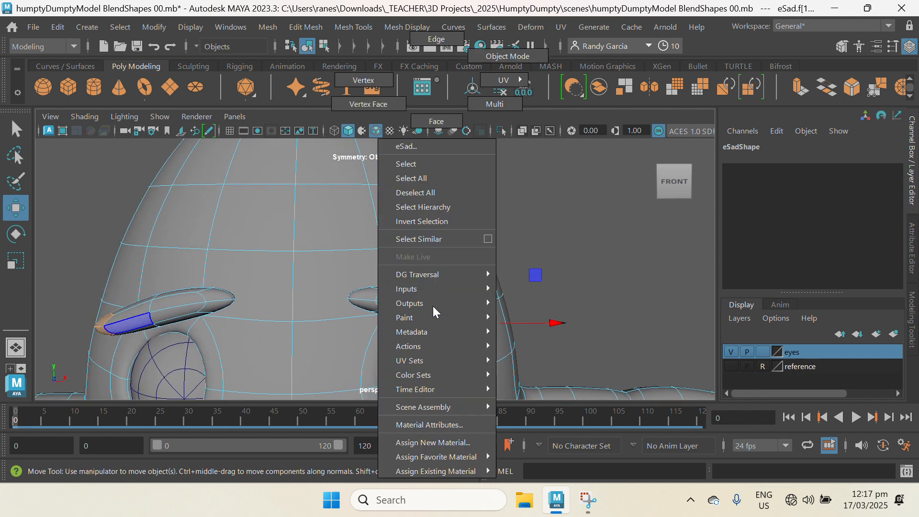
pyautogui.click(432, 50)
pyautogui.click(409, 316)
pyautogui.moveTo(430, 234); pyautogui.dragTo(423, 248)
pyautogui.keyDown('alt'); pyautogui.moveTo(428, 318); pyautogui.dragTo(263, 249, button='right'); pyautogui.keyUp('alt')
pyautogui.keyDown('alt'); pyautogui.moveTo(349, 306); pyautogui.dragTo(269, 317); pyautogui.keyUp('alt')
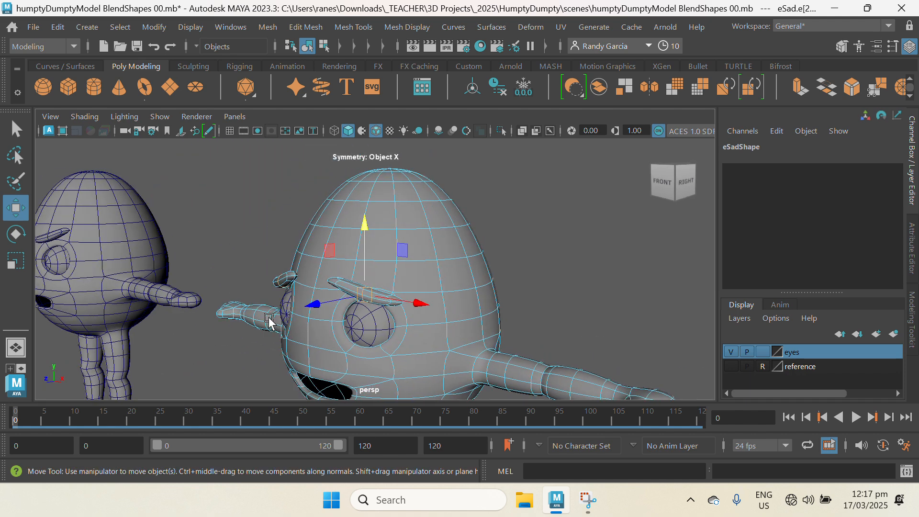
# Return the eSad mesh to object mode and select the mOpen duplicate.
pyautogui.moveTo(439, 278); pyautogui.dragTo(510, 56, button='right')
pyautogui.keyDown('alt'); pyautogui.moveTo(570, 261); pyautogui.dragTo(425, 304, button='right'); pyautogui.keyUp('alt')
pyautogui.keyDown('alt'); pyautogui.moveTo(426, 307); pyautogui.dragTo(164, 297); pyautogui.keyUp('alt')
pyautogui.click(211, 293)
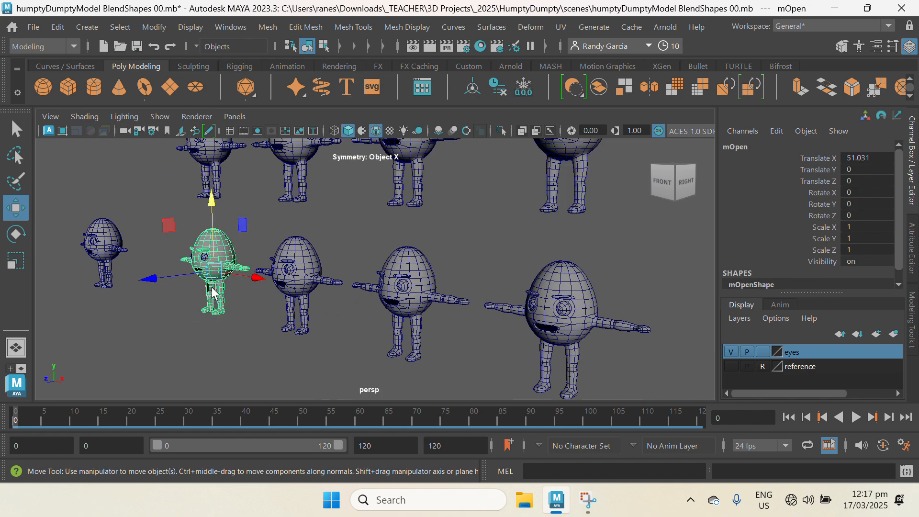
pyautogui.press('f')
pyautogui.keyDown('alt'); pyautogui.moveTo(331, 325); pyautogui.dragTo(412, 269); pyautogui.keyUp('alt')
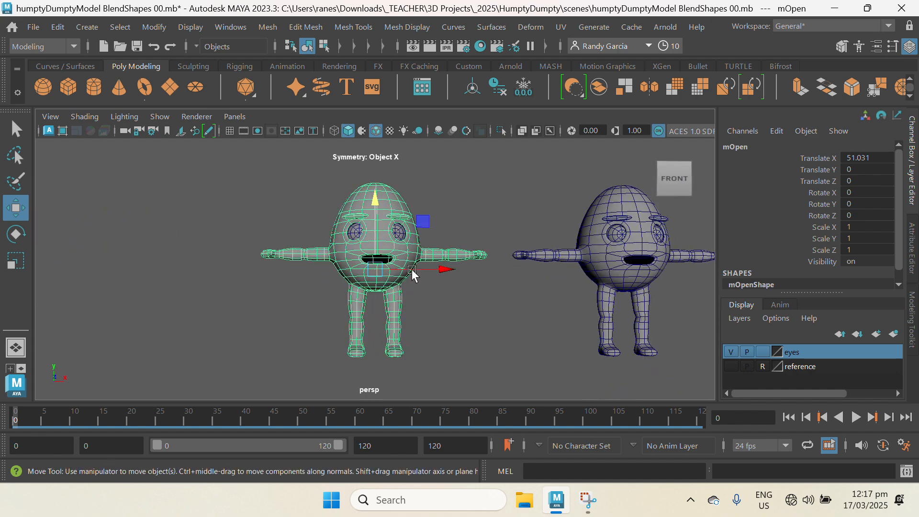
pyautogui.keyDown('alt'); pyautogui.moveTo(411, 269); pyautogui.dragTo(471, 308, button='right'); pyautogui.keyUp('alt')
pyautogui.keyDown('alt'); pyautogui.moveTo(471, 309); pyautogui.dragTo(460, 347, button='middle'); pyautogui.keyUp('alt')
pyautogui.keyDown('alt'); pyautogui.moveTo(463, 272); pyautogui.dragTo(531, 306, button='right'); pyautogui.keyUp('alt')
pyautogui.keyDown('alt'); pyautogui.moveTo(513, 335); pyautogui.dragTo(559, 333, button='middle'); pyautogui.keyUp('alt')
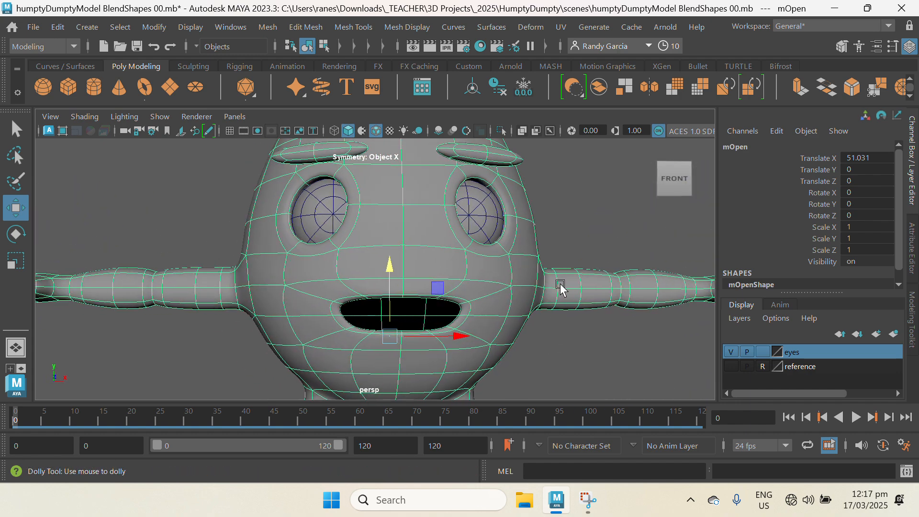
pyautogui.keyDown('alt'); pyautogui.moveTo(561, 288); pyautogui.dragTo(591, 296, button='right'); pyautogui.keyUp('alt')
# In face mode, select the ring of faces around the mOpen mouth and stretch it vertically to open the mouth wider.
pyautogui.rightClick(541, 279)
pyautogui.moveTo(552, 80); pyautogui.dragTo(539, 121, button='right')
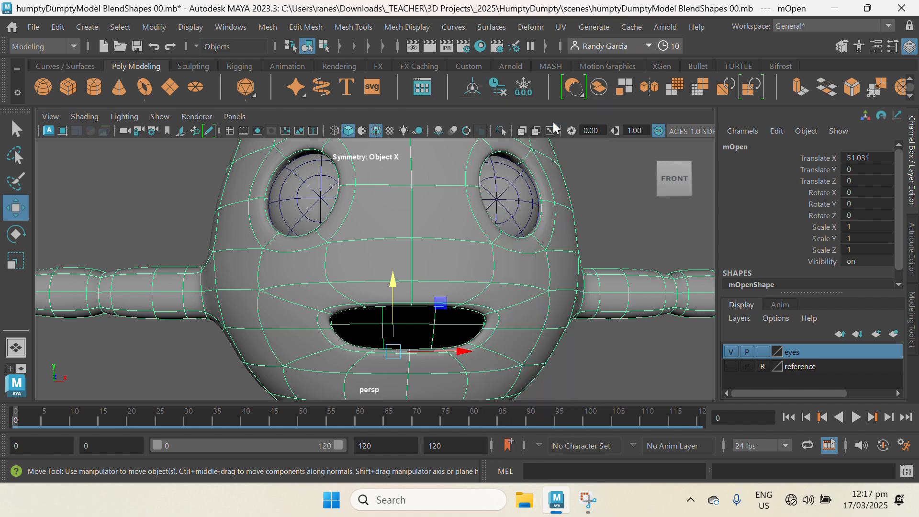
pyautogui.click(481, 311)
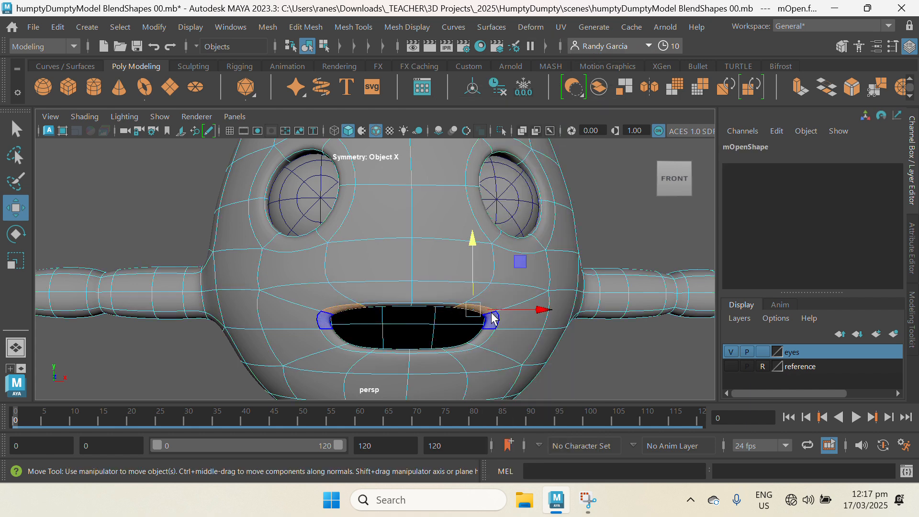
pyautogui.press('q')
pyautogui.press('r')
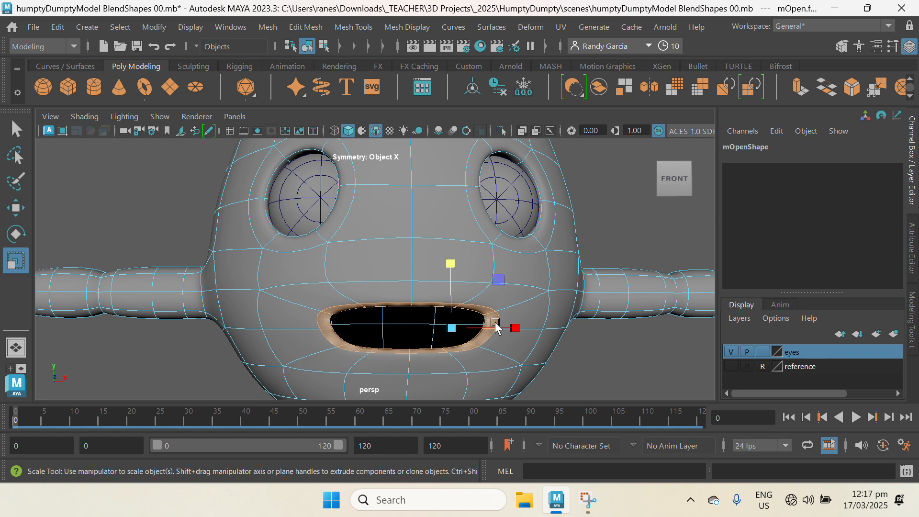
pyautogui.moveTo(453, 261); pyautogui.dragTo(460, 232)
# Select the neighbouring mClose duplicate and frame it.
pyautogui.keyDown('alt'); pyautogui.moveTo(564, 372); pyautogui.dragTo(460, 287, button='right'); pyautogui.keyUp('alt')
pyautogui.keyDown('alt'); pyautogui.moveTo(459, 287); pyautogui.dragTo(406, 293, button='middle'); pyautogui.keyUp('alt')
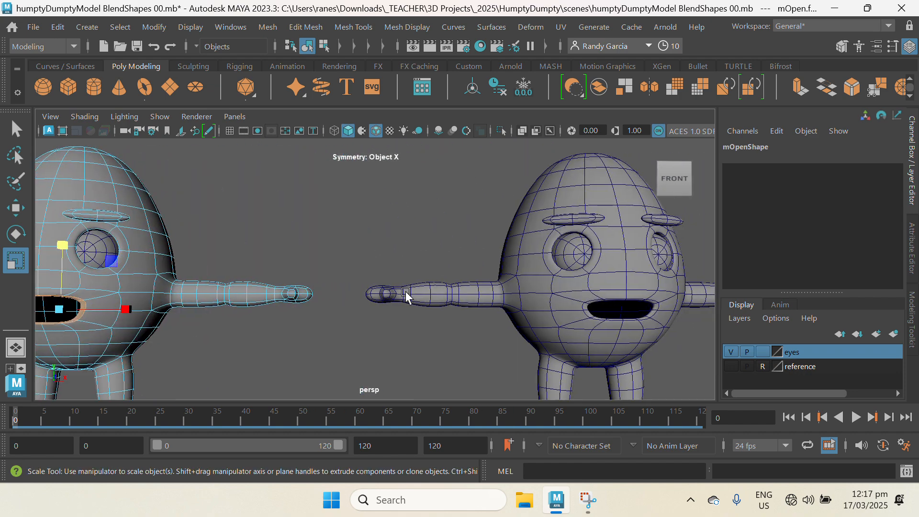
pyautogui.click(406, 295)
pyautogui.press('f')
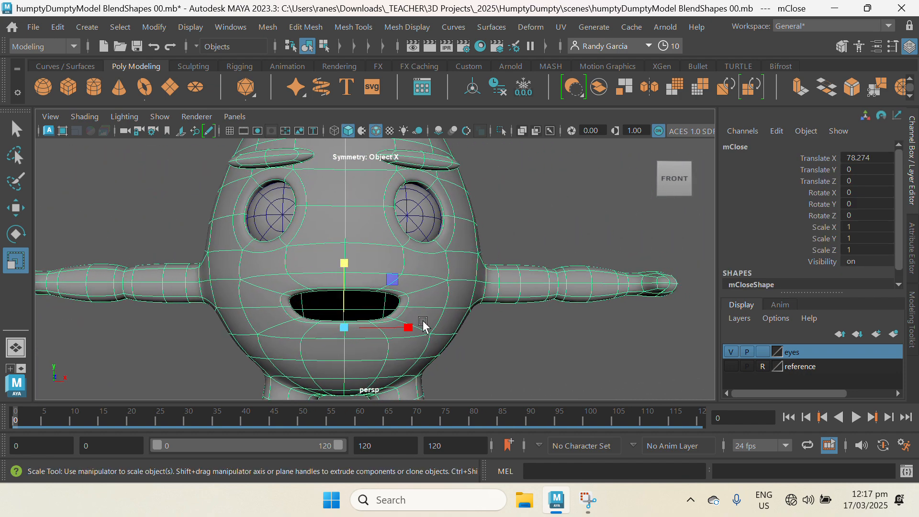
# In face mode, select the ring of faces around the mClose mouth and scale it vertically to 0 to close the mouth.
pyautogui.scroll(2, 446, 307)
pyautogui.moveTo(408, 284); pyautogui.dragTo(424, 127, button='right')
pyautogui.click(441, 306)
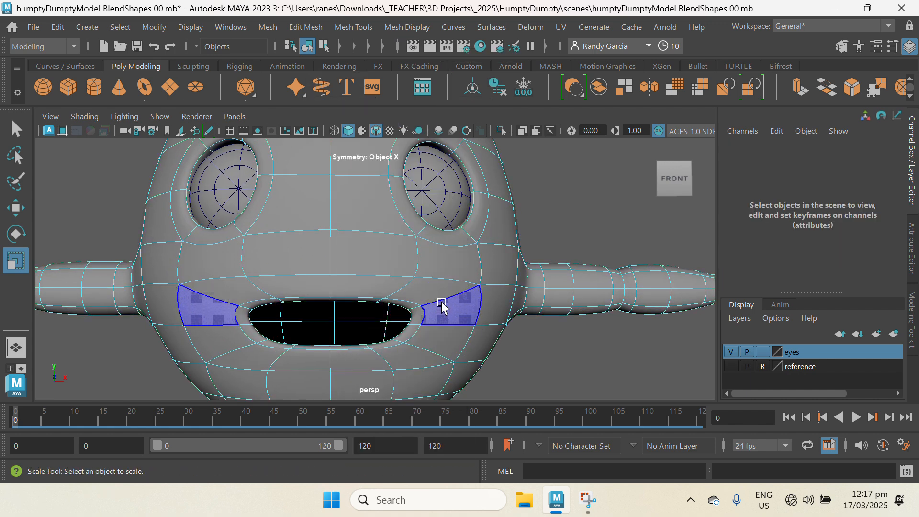
pyautogui.press('F8')
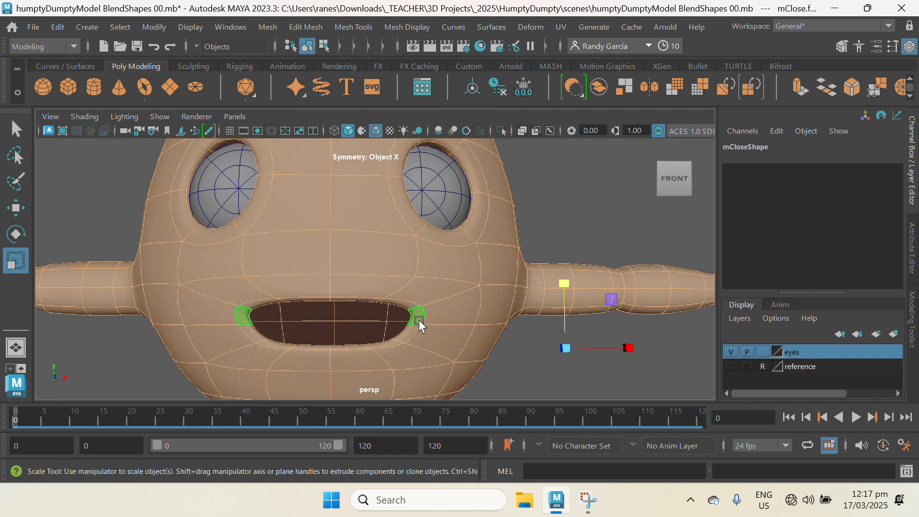
pyautogui.click(555, 383)
pyautogui.click(409, 306)
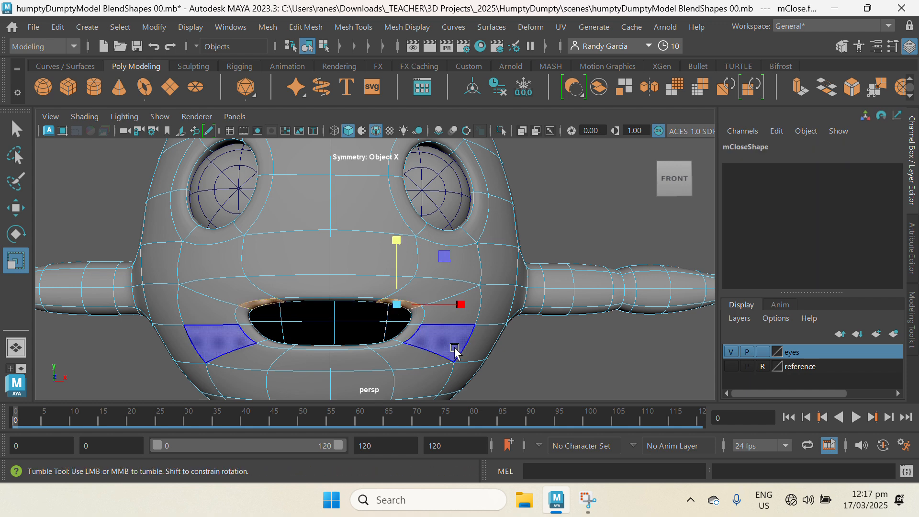
pyautogui.keyDown('alt'); pyautogui.moveTo(454, 352); pyautogui.dragTo(443, 304); pyautogui.keyUp('alt')
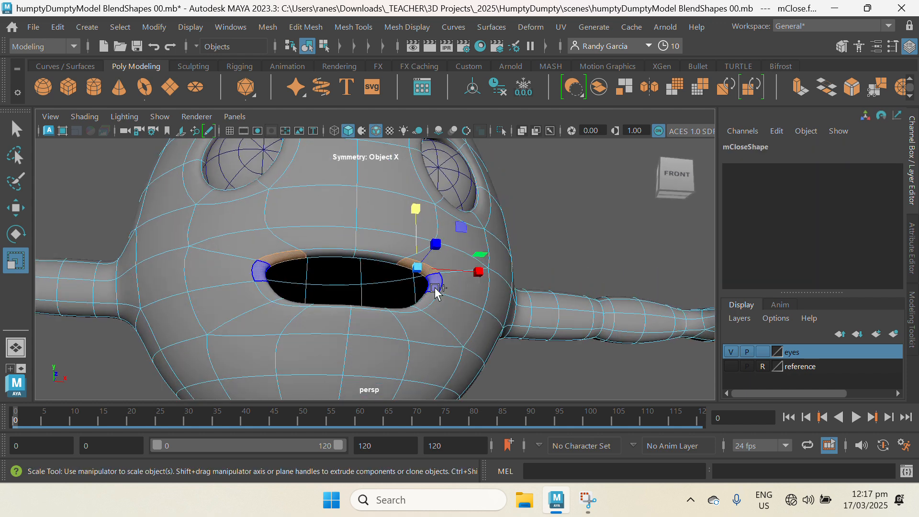
pyautogui.doubleClick(436, 289)
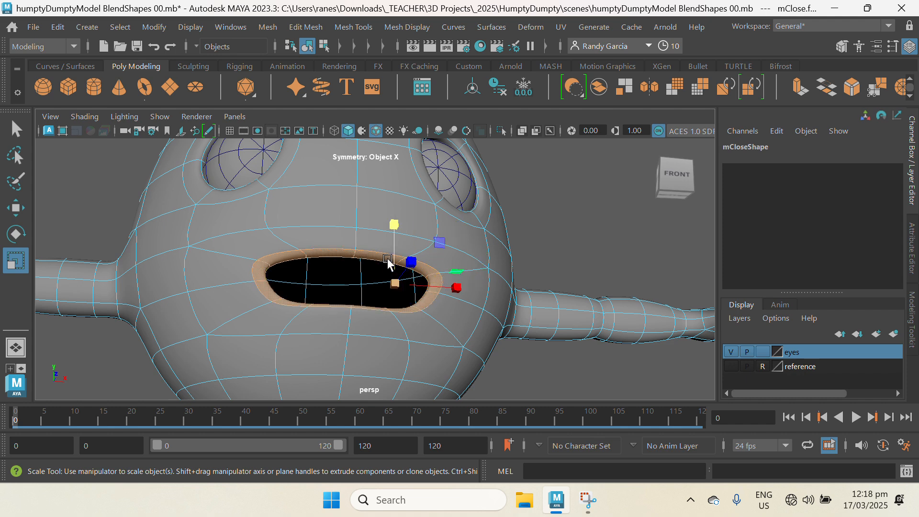
pyautogui.moveTo(394, 223); pyautogui.dragTo(398, 289)
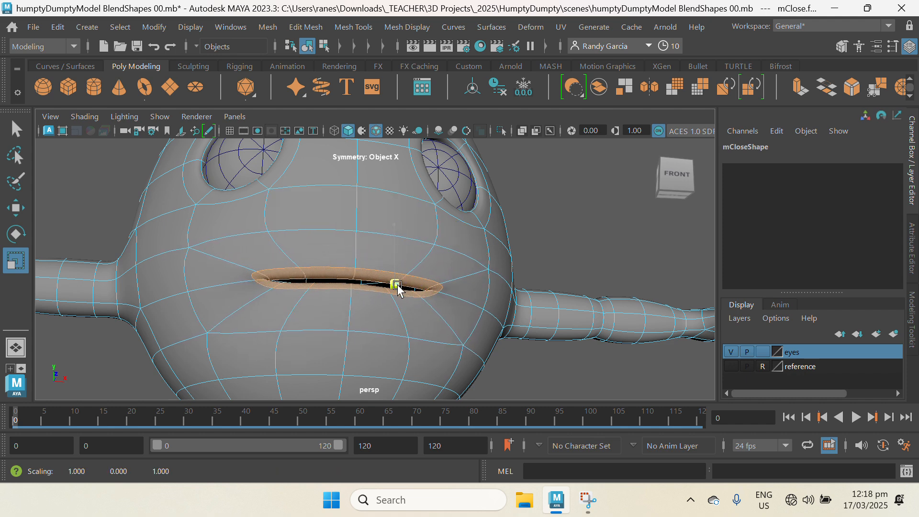
# Select the upper lip faces of the closed mClose mouth and shift them slightly forward along Z.
pyautogui.keyDown('alt'); pyautogui.moveTo(426, 349); pyautogui.dragTo(297, 299); pyautogui.keyUp('alt')
pyautogui.keyDown('alt'); pyautogui.moveTo(297, 299); pyautogui.dragTo(202, 229, button='right'); pyautogui.keyUp('alt')
pyautogui.keyDown('alt'); pyautogui.moveTo(416, 297); pyautogui.dragTo(357, 284); pyautogui.keyUp('alt')
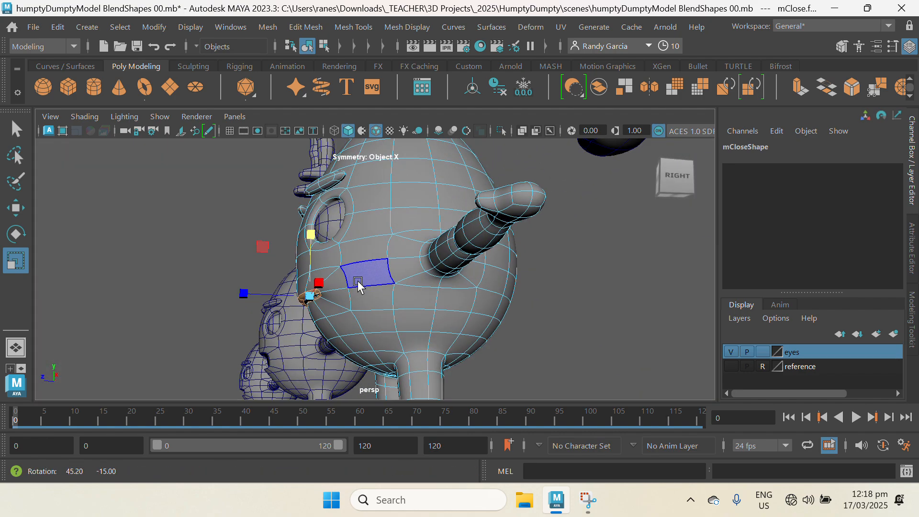
pyautogui.keyDown('alt'); pyautogui.moveTo(358, 284); pyautogui.dragTo(366, 318, button='right'); pyautogui.keyUp('alt')
pyautogui.keyDown('alt'); pyautogui.moveTo(366, 320); pyautogui.dragTo(306, 276); pyautogui.keyUp('alt')
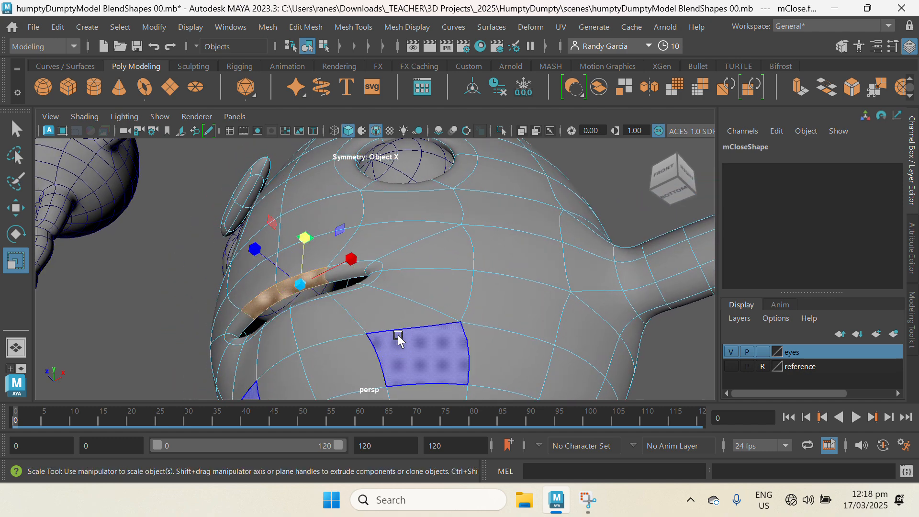
pyautogui.keyDown('alt'); pyautogui.moveTo(400, 339); pyautogui.dragTo(372, 359); pyautogui.keyUp('alt')
pyautogui.press('w')
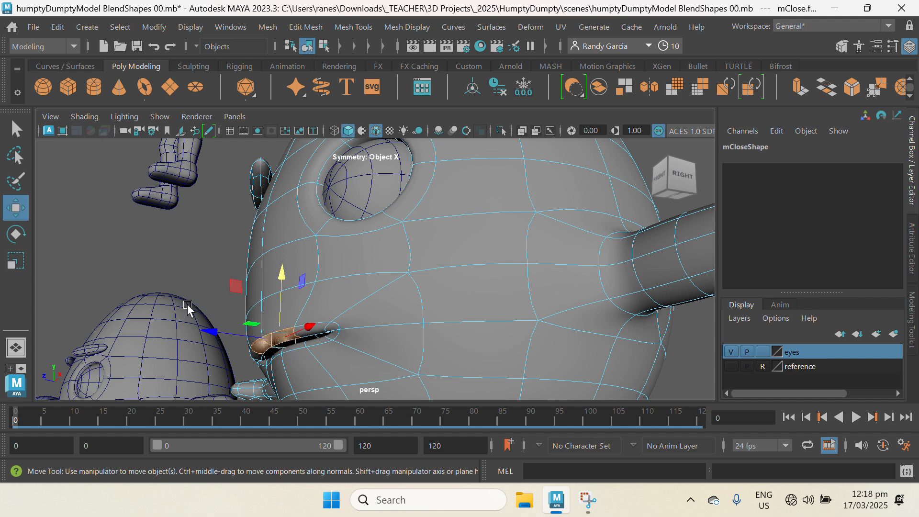
pyautogui.moveTo(219, 338); pyautogui.dragTo(216, 337)
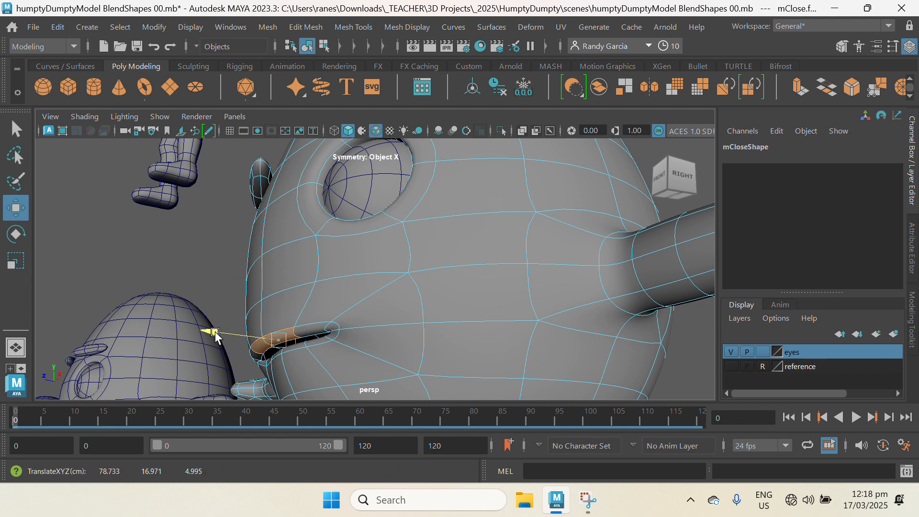
# Select the lower lip faces of the closed mClose mouth and adjust their depth along Z.
pyautogui.click(300, 346)
pyautogui.moveTo(234, 336); pyautogui.dragTo(402, 316)
pyautogui.keyDown('alt'); pyautogui.moveTo(279, 302); pyautogui.dragTo(229, 268); pyautogui.keyUp('alt')
pyautogui.keyDown('alt'); pyautogui.moveTo(230, 268); pyautogui.dragTo(320, 329, button='right'); pyautogui.keyUp('alt')
pyautogui.keyDown('alt'); pyautogui.moveTo(320, 329); pyautogui.dragTo(256, 311); pyautogui.keyUp('alt')
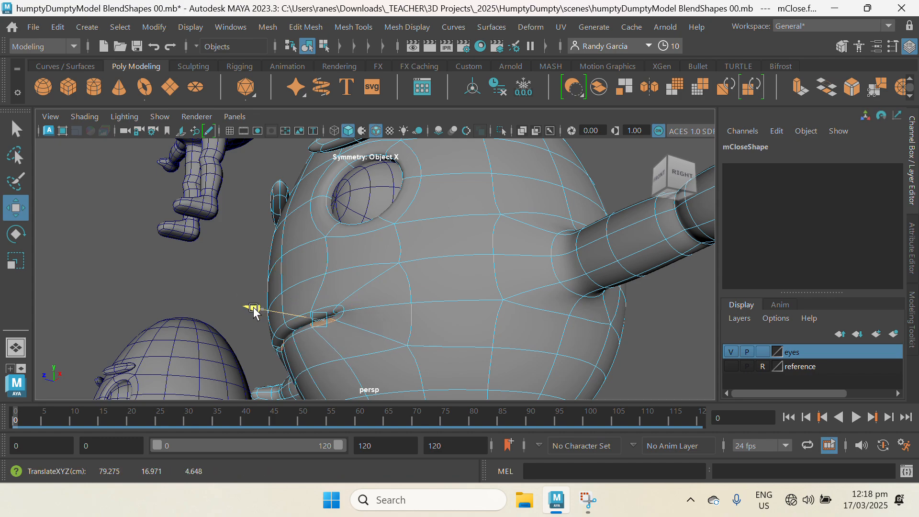
pyautogui.keyDown('alt'); pyautogui.moveTo(350, 330); pyautogui.dragTo(387, 320); pyautogui.keyUp('alt')
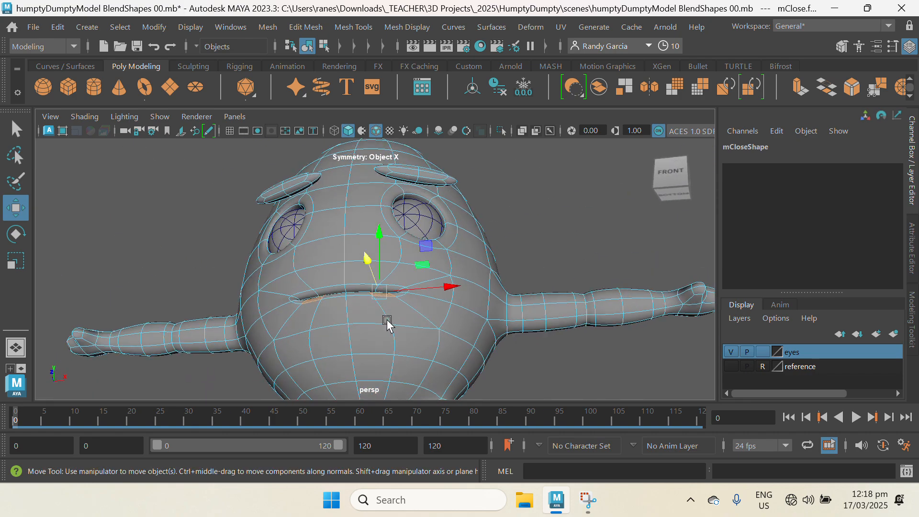
# Select the neighbouring mSmile duplicate, with its mouth in close view.
pyautogui.scroll(-5, 441, 351)
pyautogui.scroll(-3, 444, 352)
pyautogui.keyDown('alt'); pyautogui.moveTo(405, 348); pyautogui.dragTo(242, 354, button='middle'); pyautogui.keyUp('alt')
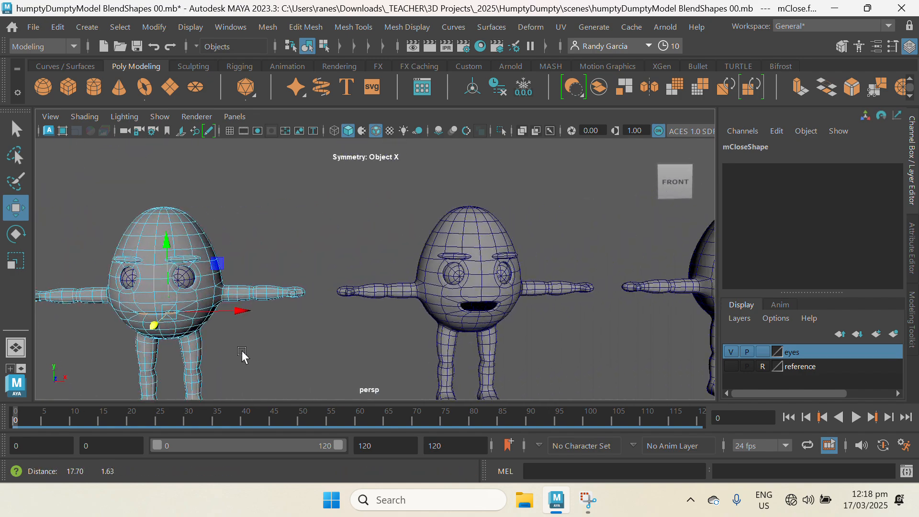
pyautogui.click(516, 311)
pyautogui.scroll(6, 522, 320)
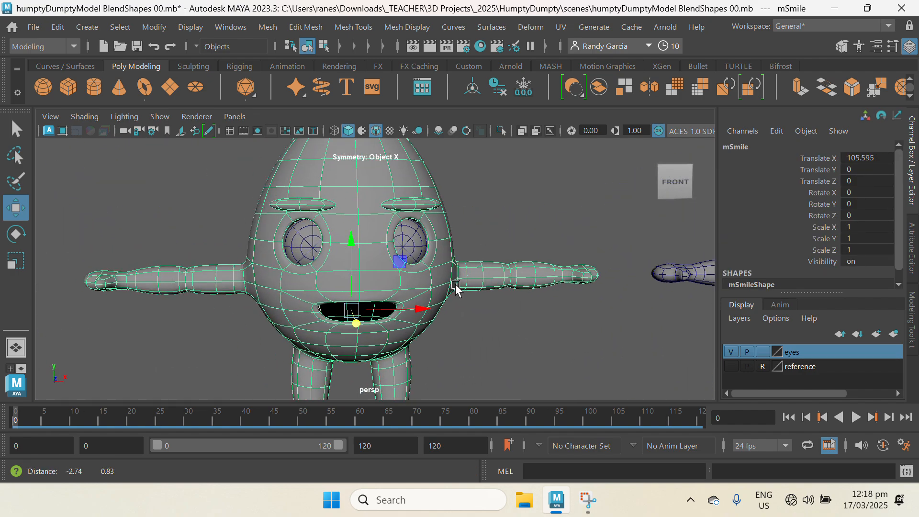
pyautogui.keyDown('alt'); pyautogui.moveTo(498, 311); pyautogui.dragTo(507, 338); pyautogui.keyUp('alt')
pyautogui.keyDown('alt'); pyautogui.moveTo(507, 337); pyautogui.dragTo(480, 267, button='middle'); pyautogui.keyUp('alt')
pyautogui.keyDown('alt'); pyautogui.moveTo(480, 267); pyautogui.dragTo(489, 296); pyautogui.keyUp('alt')
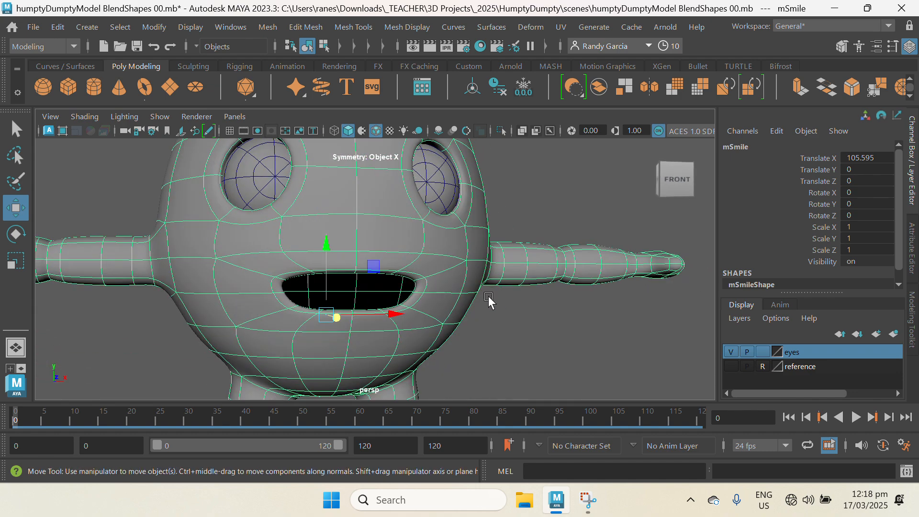
# In face mode, select the corner faces on both sides of the mSmile mouth and raise them into a smile.
pyautogui.rightClick(448, 292)
pyautogui.moveTo(449, 144); pyautogui.dragTo(449, 122, button='right')
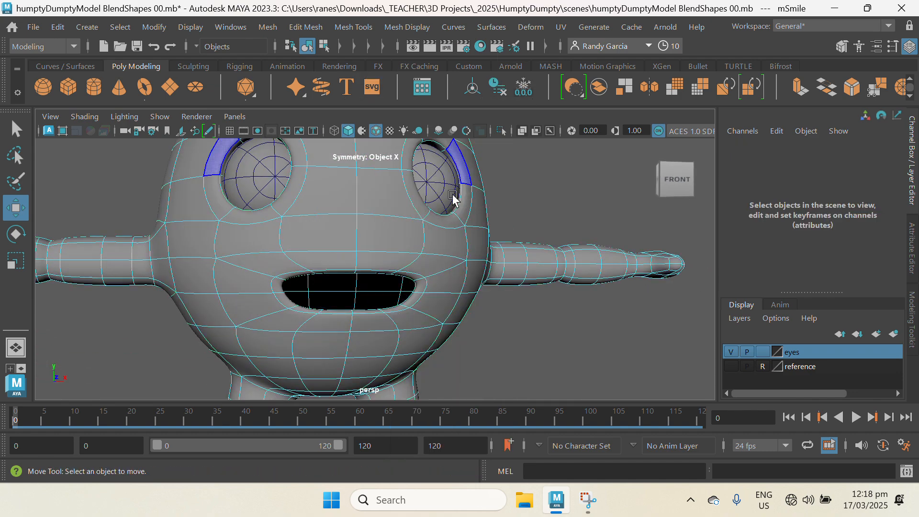
pyautogui.click(421, 285)
pyautogui.keyDown('alt'); pyautogui.moveTo(436, 311); pyautogui.dragTo(484, 362, button='right'); pyautogui.keyUp('alt')
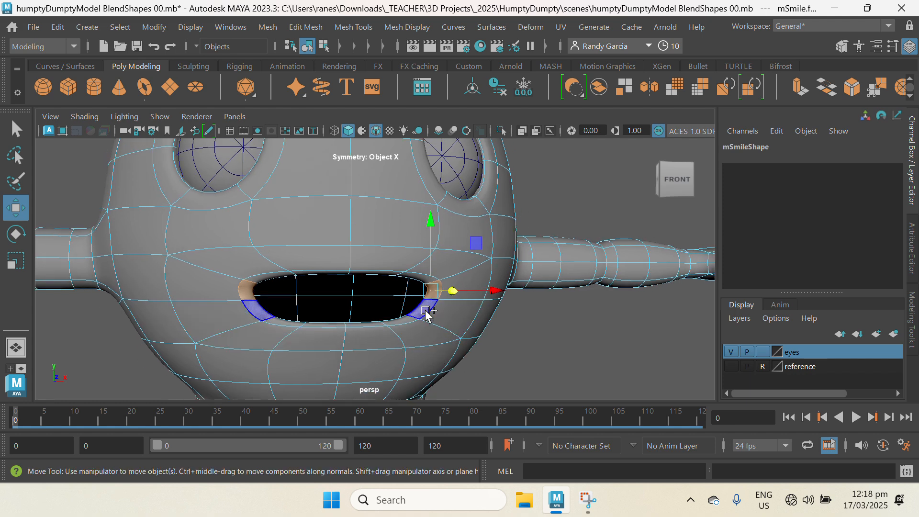
pyautogui.keyDown('shift'); pyautogui.click(433, 297); pyautogui.keyUp('shift')
pyautogui.moveTo(421, 228)
pyautogui.mouseDown()
pyautogui.moveTo(424, 211)
pyautogui.moveTo(430, 216)
pyautogui.mouseUp()
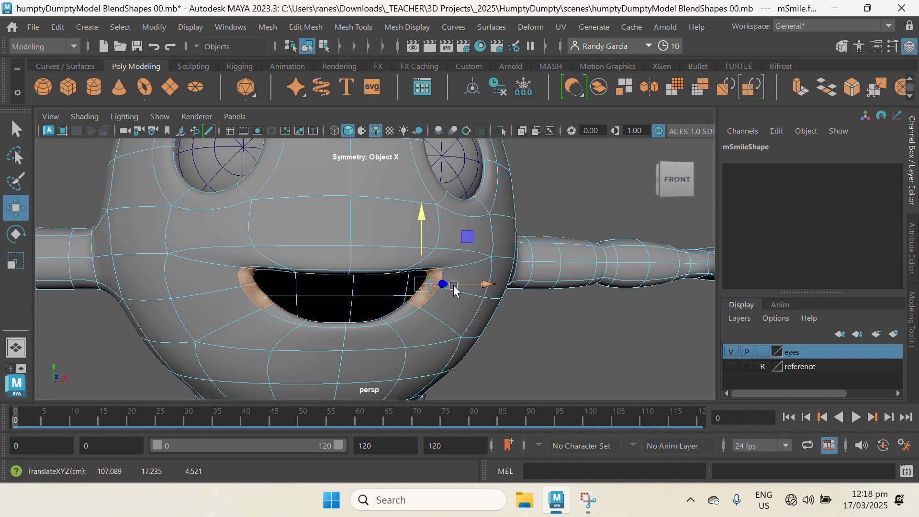
# Select the neighbouring mSad duplicate.
pyautogui.scroll(-3, 339, 256)
pyautogui.scroll(-3, 482, 311)
pyautogui.keyDown('alt'); pyautogui.moveTo(482, 311); pyautogui.dragTo(137, 301, button='middle'); pyautogui.keyUp('alt')
pyautogui.click(566, 335)
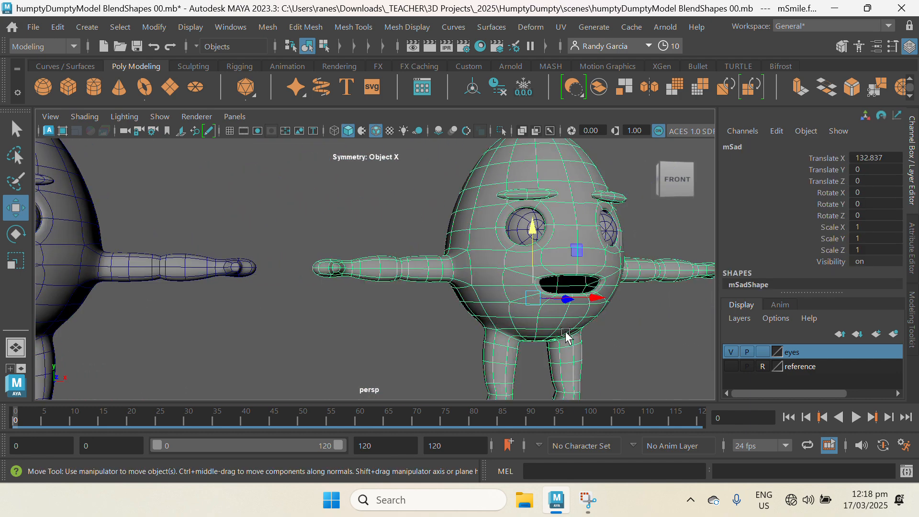
# In face mode, select the middle lower lip faces of the mSad mouth and raise them slightly.
pyautogui.scroll(8, 566, 335)
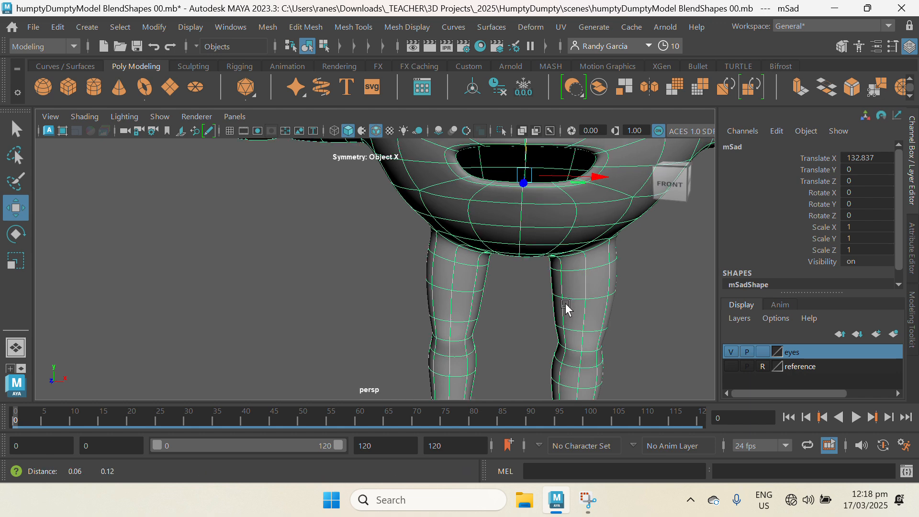
pyautogui.keyDown('alt'); pyautogui.moveTo(565, 303); pyautogui.dragTo(469, 441, button='middle'); pyautogui.keyUp('alt')
pyautogui.rightClick(483, 305)
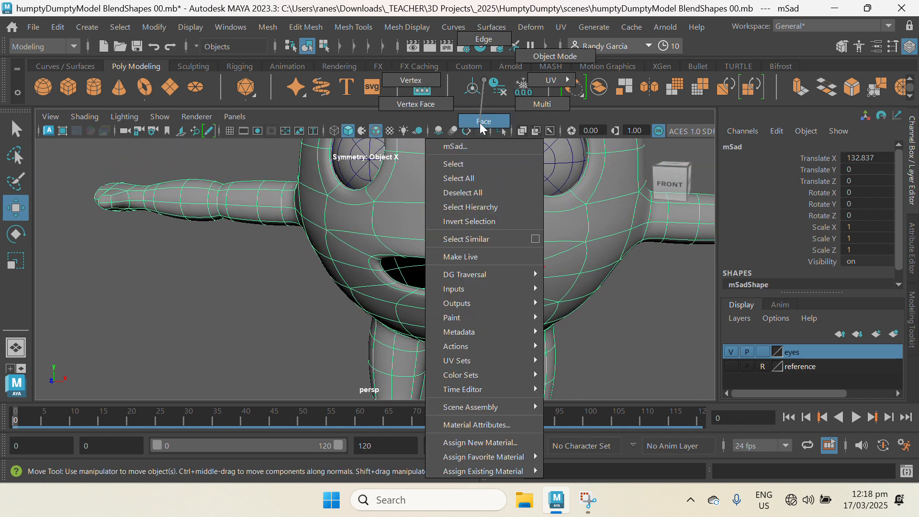
pyautogui.click(483, 124)
pyautogui.click(464, 299)
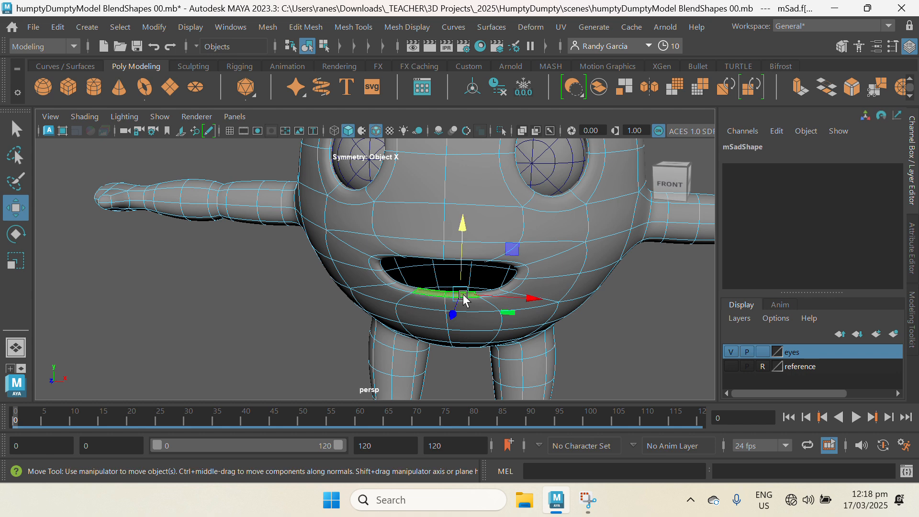
pyautogui.moveTo(462, 231); pyautogui.dragTo(468, 223)
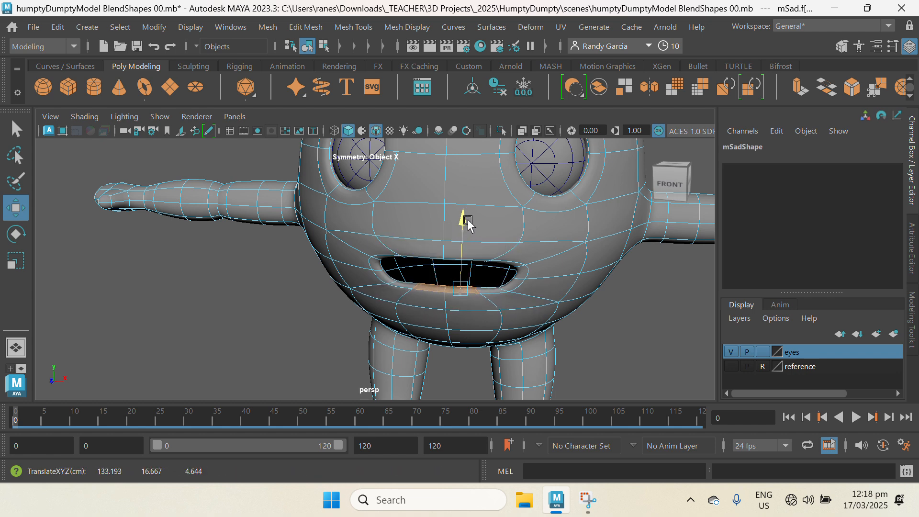
# Select the corner faces on both sides of the mSad mouth and lower them into a frown.
pyautogui.keyDown('alt'); pyautogui.moveTo(422, 322); pyautogui.dragTo(471, 297); pyautogui.keyUp('alt')
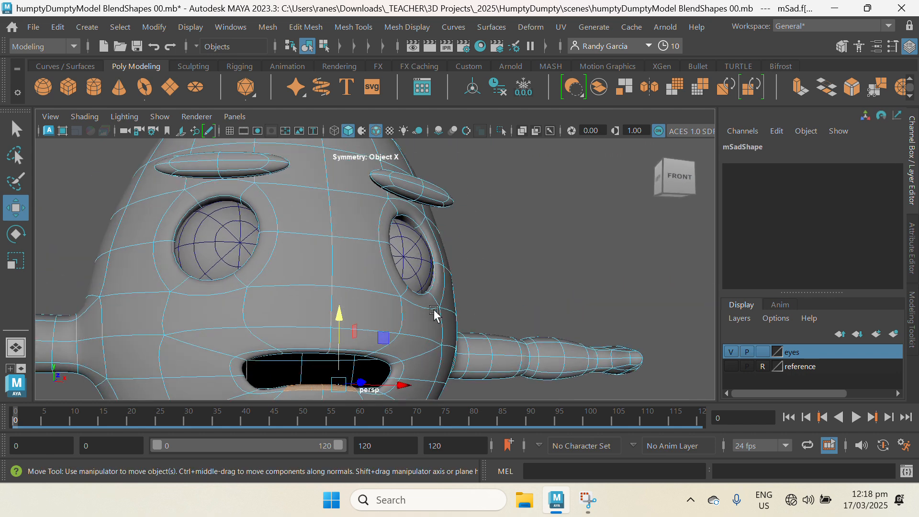
pyautogui.keyDown('alt'); pyautogui.moveTo(434, 312); pyautogui.dragTo(525, 149, button='middle'); pyautogui.keyUp('alt')
pyautogui.scroll(4, 513, 240)
pyautogui.click(488, 260)
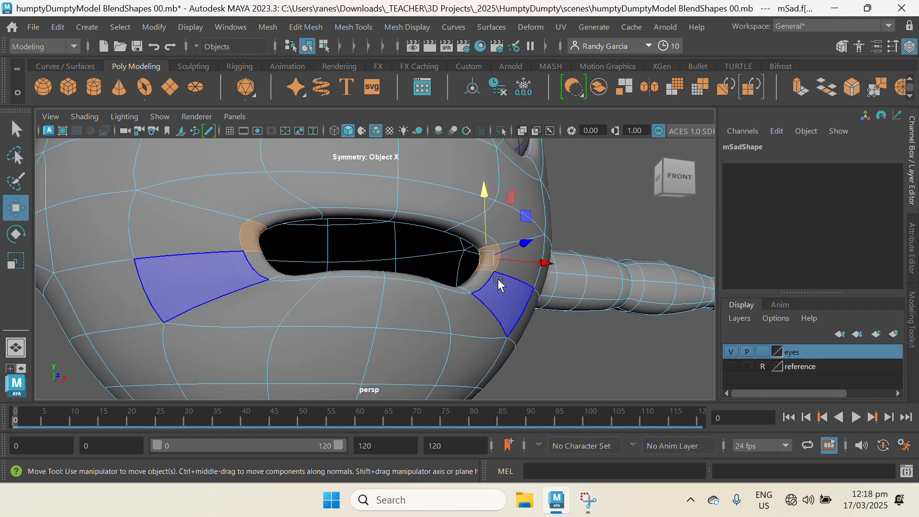
pyautogui.press('q')
pyautogui.press('w')
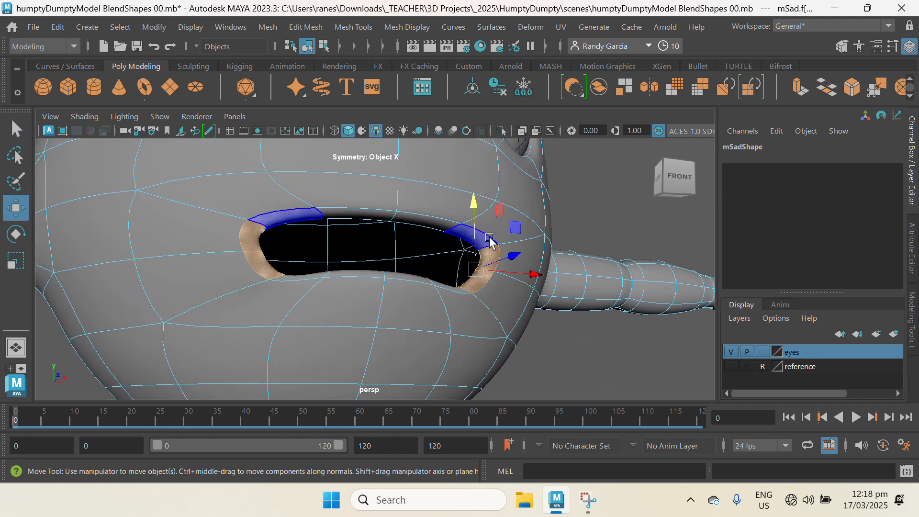
pyautogui.moveTo(473, 200); pyautogui.dragTo(482, 223)
# Rotate the selected mSad mouth corner faces to follow the frown and adjust their height.
pyautogui.press('e')
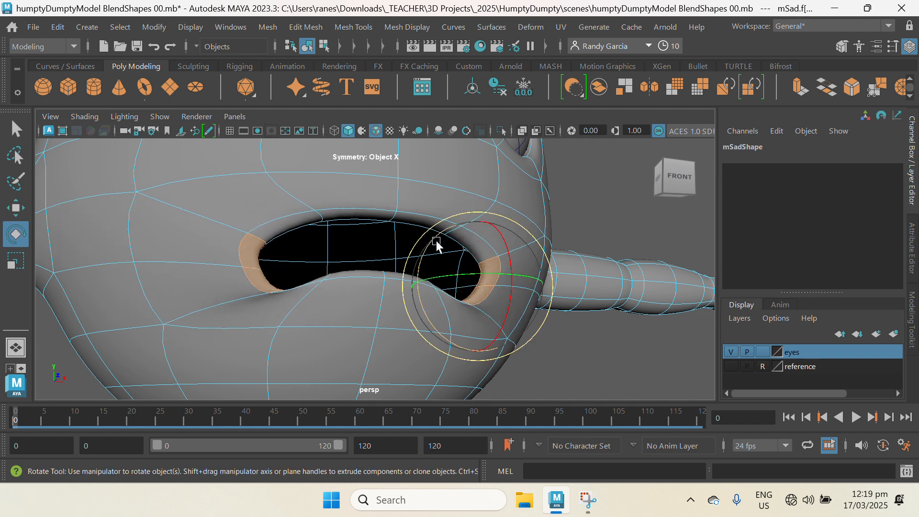
pyautogui.moveTo(432, 240); pyautogui.dragTo(453, 232)
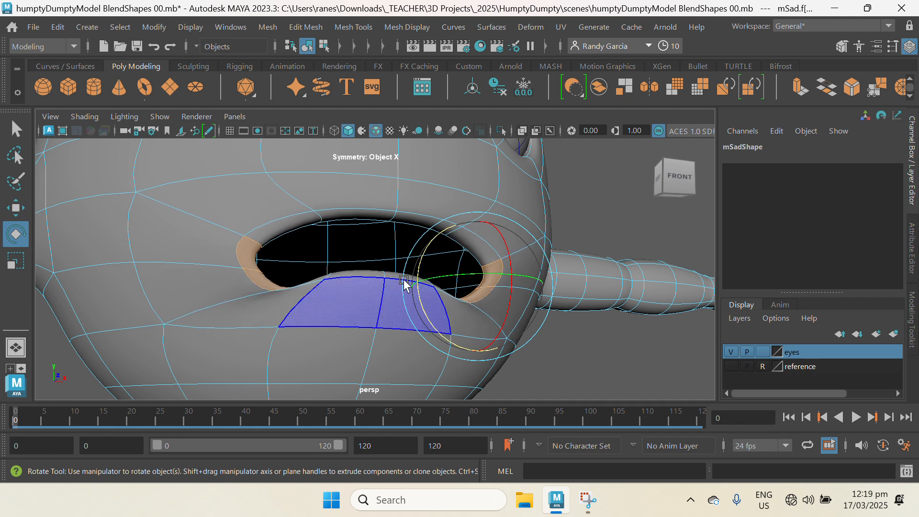
pyautogui.press('w')
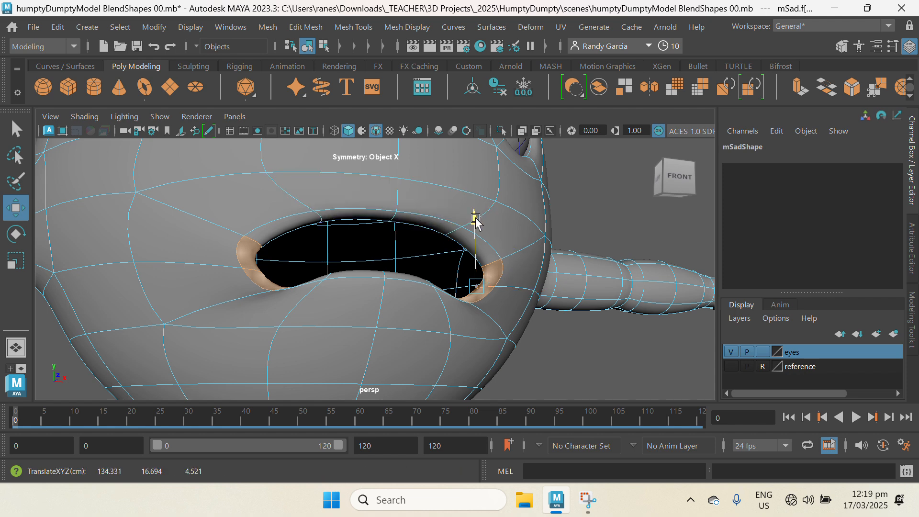
pyautogui.moveTo(475, 221); pyautogui.dragTo(480, 224)
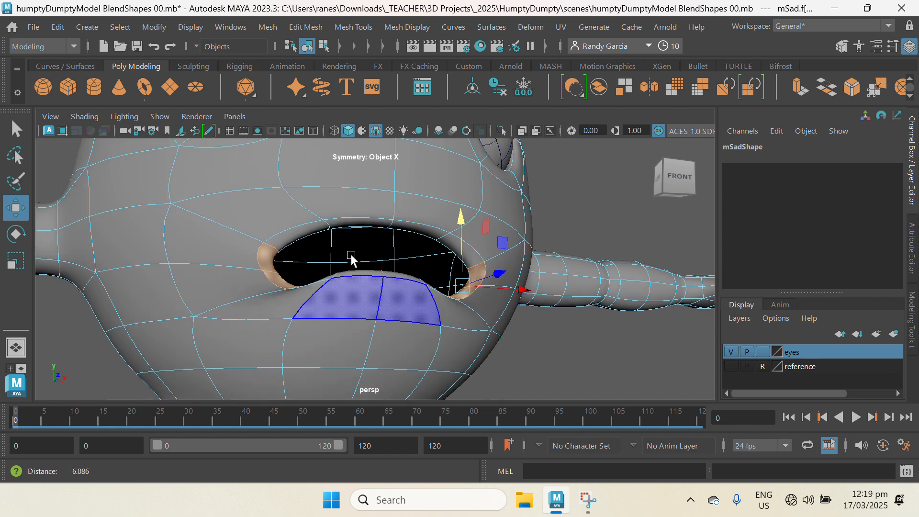
# Select the middle upper lip faces of the mSad mouth and adjust their height.
pyautogui.keyDown('alt'); pyautogui.moveTo(352, 259); pyautogui.dragTo(426, 316); pyautogui.keyUp('alt')
pyautogui.click(429, 296)
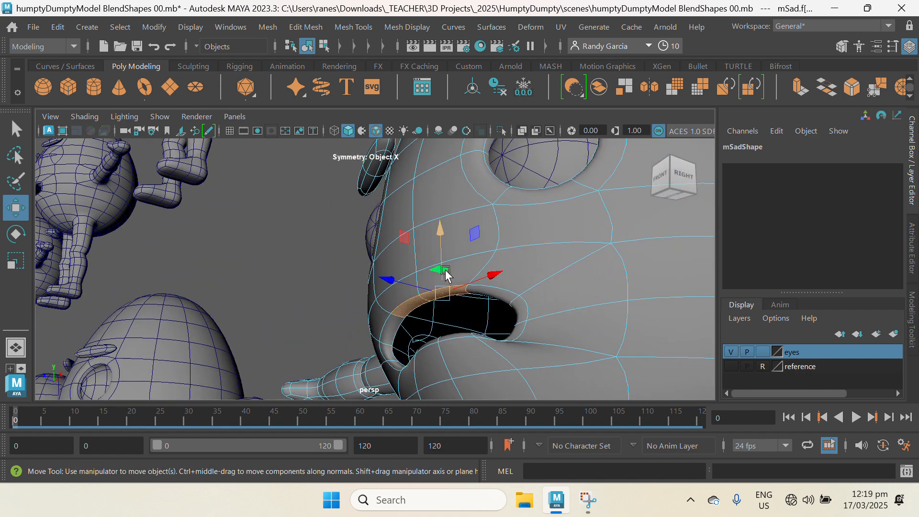
pyautogui.moveTo(439, 253); pyautogui.dragTo(442, 234)
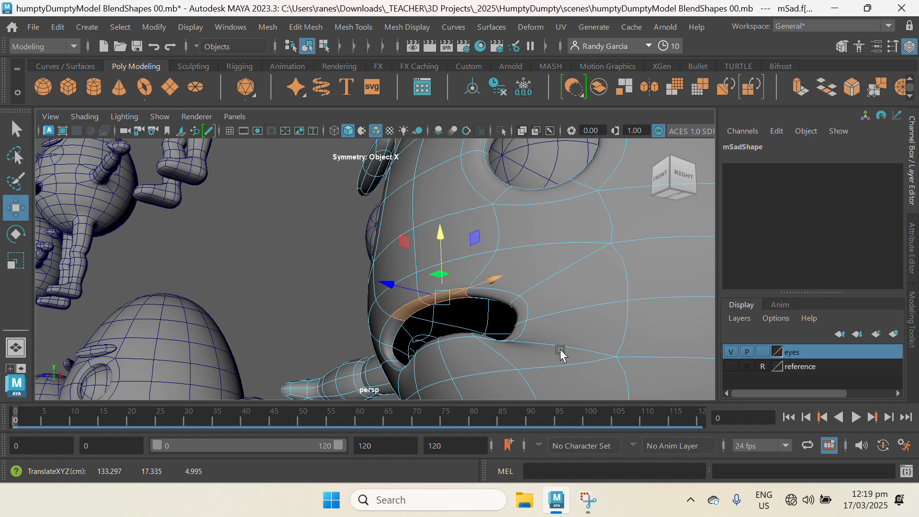
# Display the mSad mesh unsmoothed and switch it to edge selection.
pyautogui.keyDown('alt'); pyautogui.moveTo(561, 353); pyautogui.dragTo(476, 321); pyautogui.keyUp('alt')
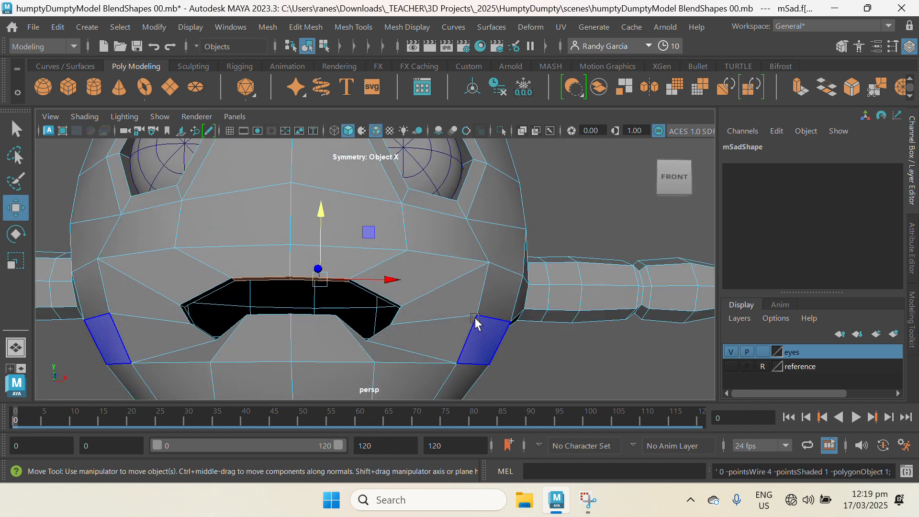
pyautogui.keyDown('alt'); pyautogui.moveTo(408, 330); pyautogui.dragTo(468, 361, button='right'); pyautogui.keyUp('alt')
pyautogui.keyDown('alt'); pyautogui.moveTo(467, 352); pyautogui.dragTo(482, 304, button='middle'); pyautogui.keyUp('alt')
pyautogui.keyDown('alt'); pyautogui.moveTo(482, 303); pyautogui.dragTo(474, 336, button='right'); pyautogui.keyUp('alt')
pyautogui.keyDown('alt'); pyautogui.moveTo(474, 337); pyautogui.dragTo(418, 286); pyautogui.keyUp('alt')
pyautogui.moveTo(347, 262); pyautogui.dragTo(346, 48, button='right')
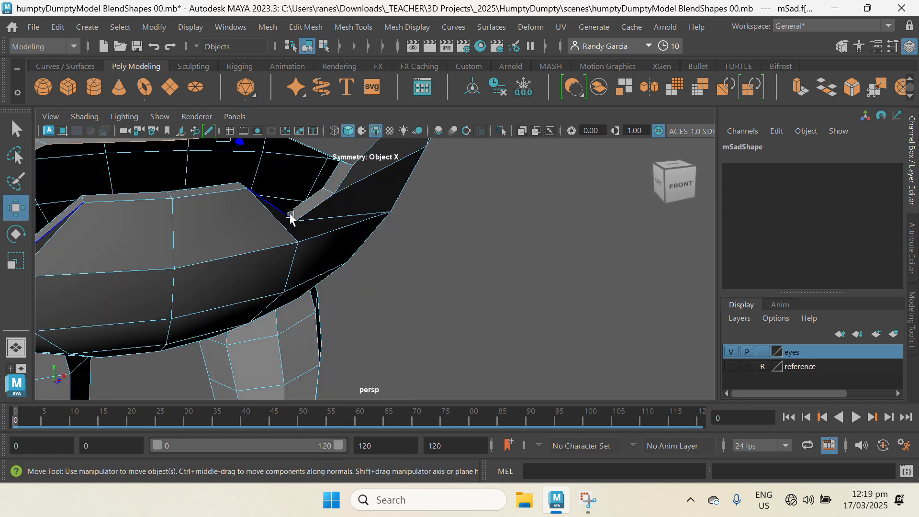
# Select the edges at the lower corners of the mSad mouth, shift them sideways along X and raise them.
pyautogui.keyDown('alt'); pyautogui.moveTo(382, 219); pyautogui.dragTo(410, 286, button='right'); pyautogui.keyUp('alt')
pyautogui.keyDown('alt'); pyautogui.moveTo(326, 227); pyautogui.dragTo(277, 187); pyautogui.keyUp('alt')
pyautogui.keyDown('alt'); pyautogui.moveTo(334, 268); pyautogui.dragTo(362, 359, button='middle'); pyautogui.keyUp('alt')
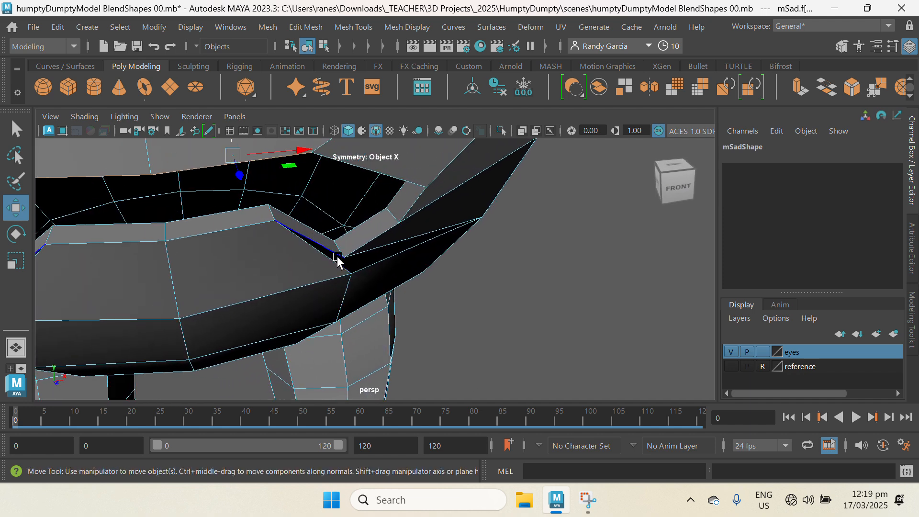
pyautogui.keyDown('alt'); pyautogui.moveTo(512, 333); pyautogui.dragTo(402, 290, button='right'); pyautogui.keyUp('alt')
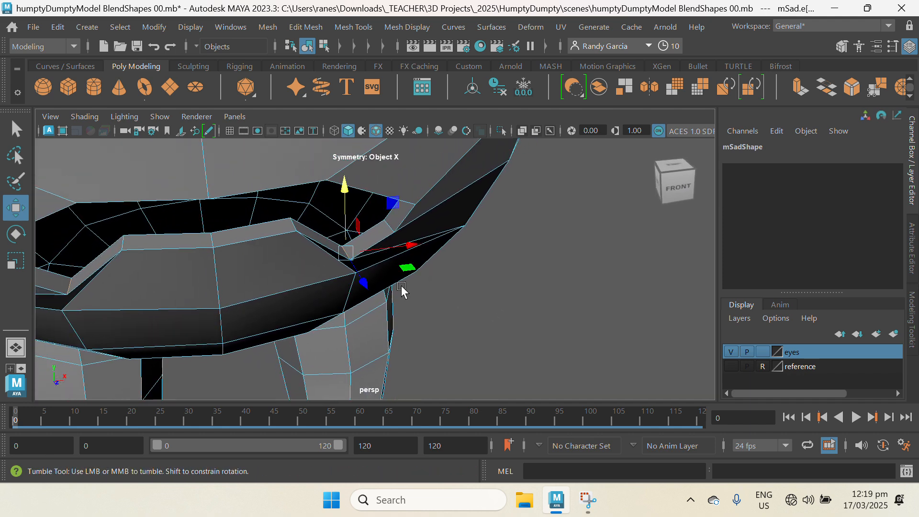
pyautogui.keyDown('alt'); pyautogui.moveTo(402, 290); pyautogui.dragTo(405, 205); pyautogui.keyUp('alt')
pyautogui.keyDown('alt'); pyautogui.moveTo(436, 312); pyautogui.dragTo(386, 160, button='middle'); pyautogui.keyUp('alt')
pyautogui.moveTo(492, 332); pyautogui.dragTo(502, 328)
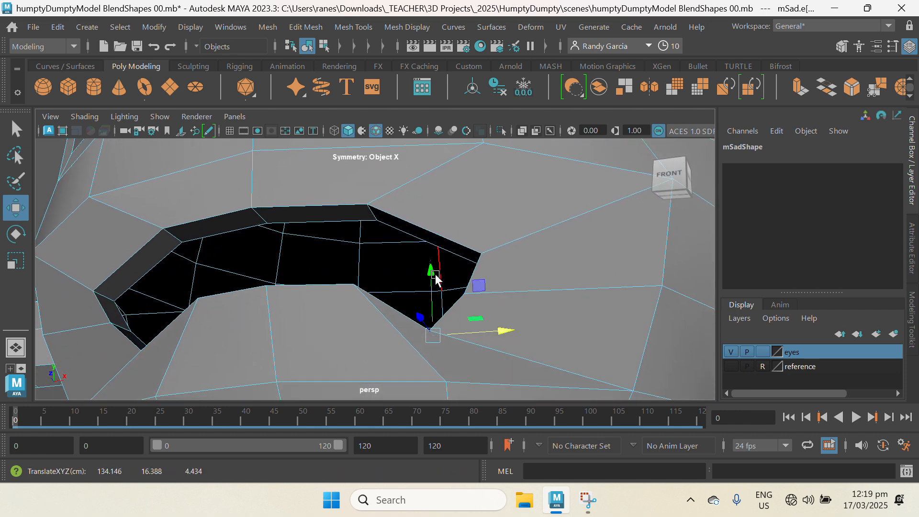
pyautogui.moveTo(436, 278); pyautogui.dragTo(432, 262)
# Restore the smooth preview of mSad, return to object mode and clear the selection.
pyautogui.scroll(-12, 432, 261)
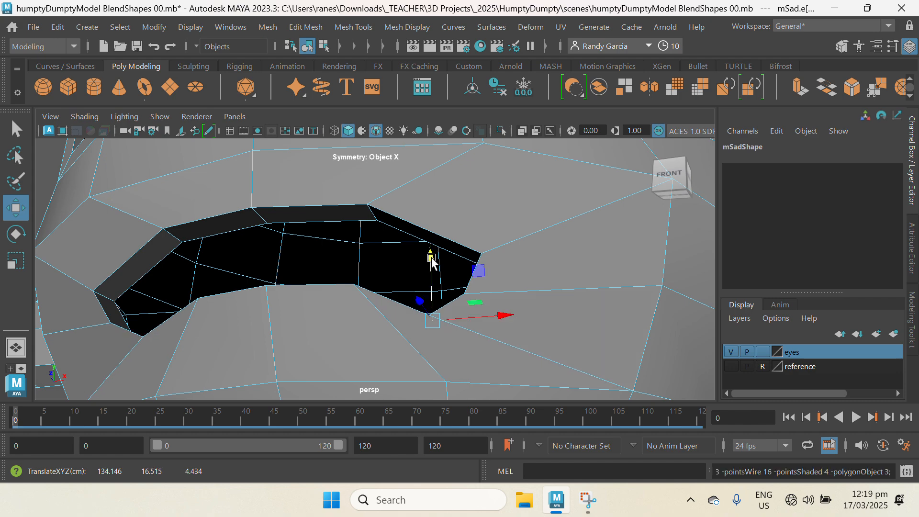
pyautogui.scroll(-5, 541, 332)
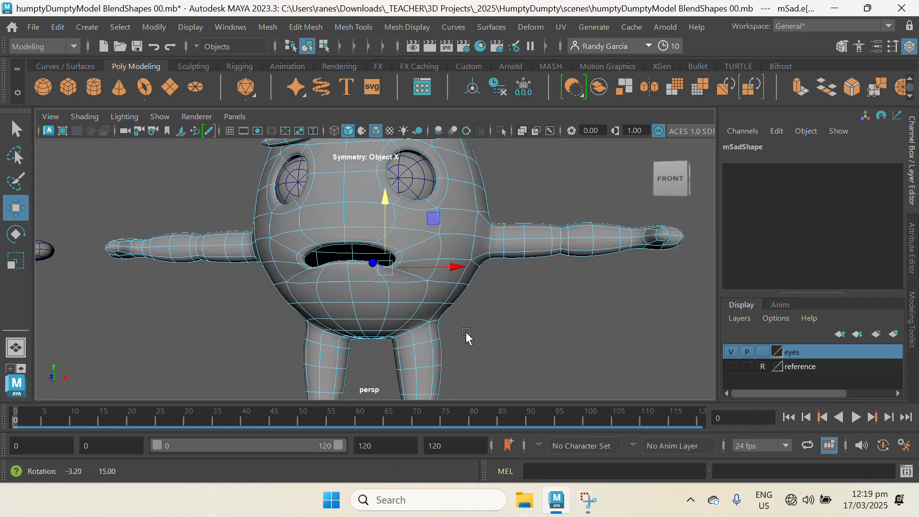
pyautogui.moveTo(447, 309); pyautogui.dragTo(533, 88, button='right')
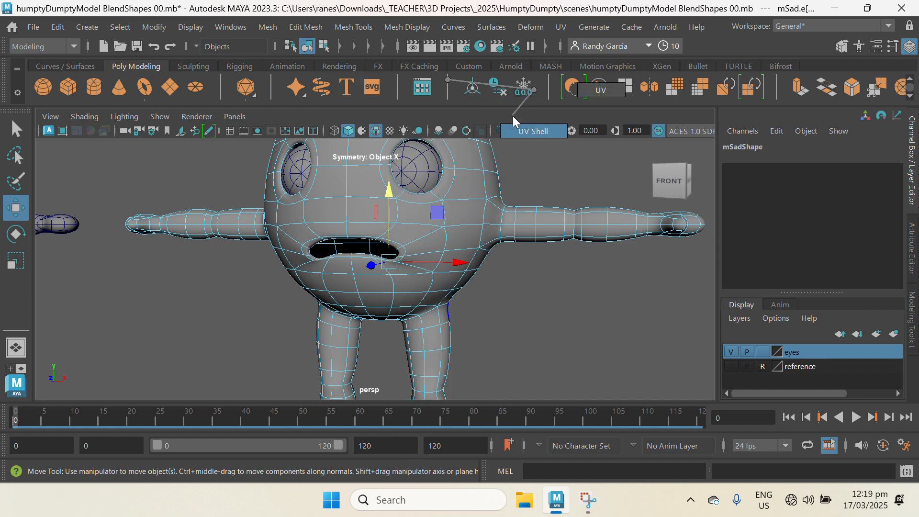
pyautogui.moveTo(448, 80); pyautogui.dragTo(461, 73, button='right')
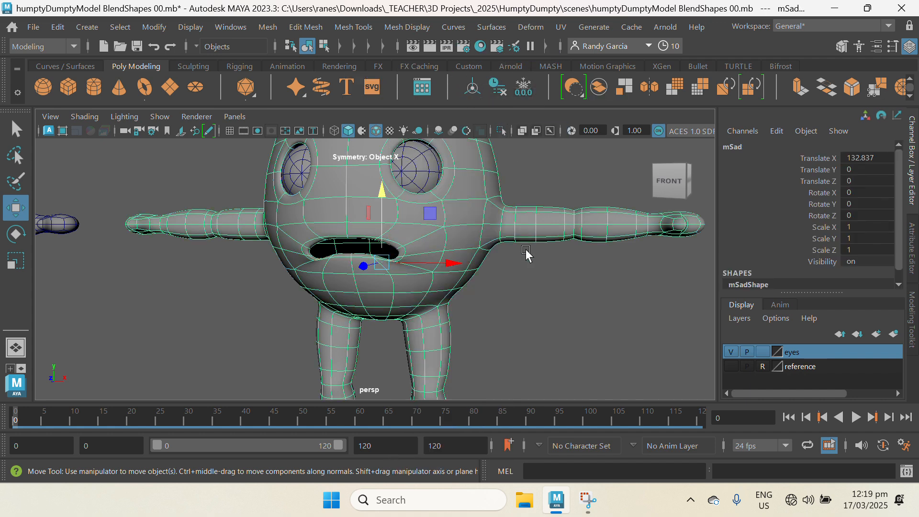
pyautogui.scroll(-5, 527, 264)
pyautogui.scroll(2, 502, 290)
pyautogui.click(544, 307)
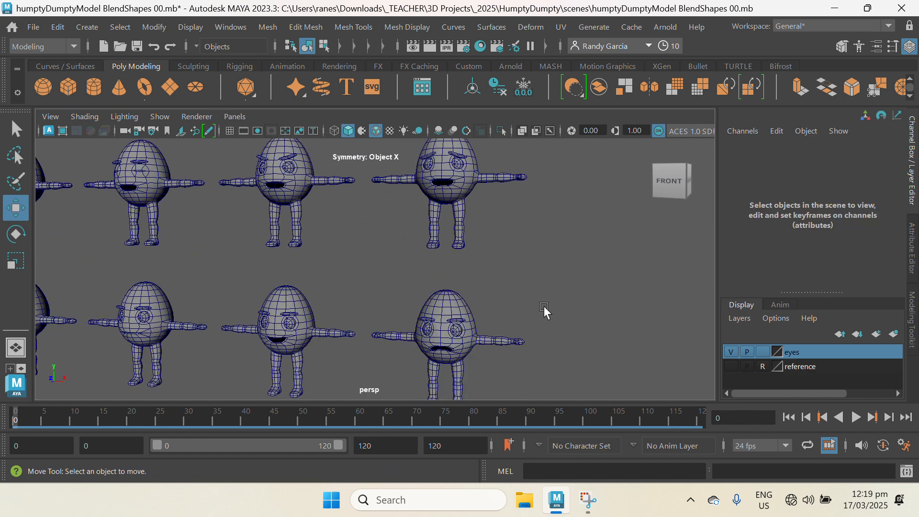
# Select the four eye shapes in order: eShock, eClose, eAngry and eSad.
pyautogui.scroll(-3, 479, 292)
pyautogui.keyDown('alt'); pyautogui.moveTo(355, 270); pyautogui.dragTo(569, 271, button='middle'); pyautogui.keyUp('alt')
pyautogui.scroll(2, 431, 267)
pyautogui.scroll(4, 385, 288)
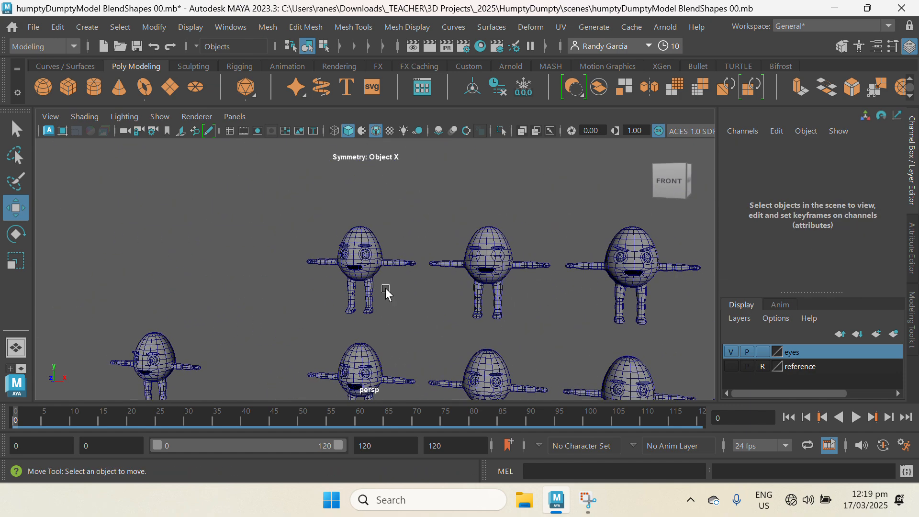
pyautogui.click(361, 276)
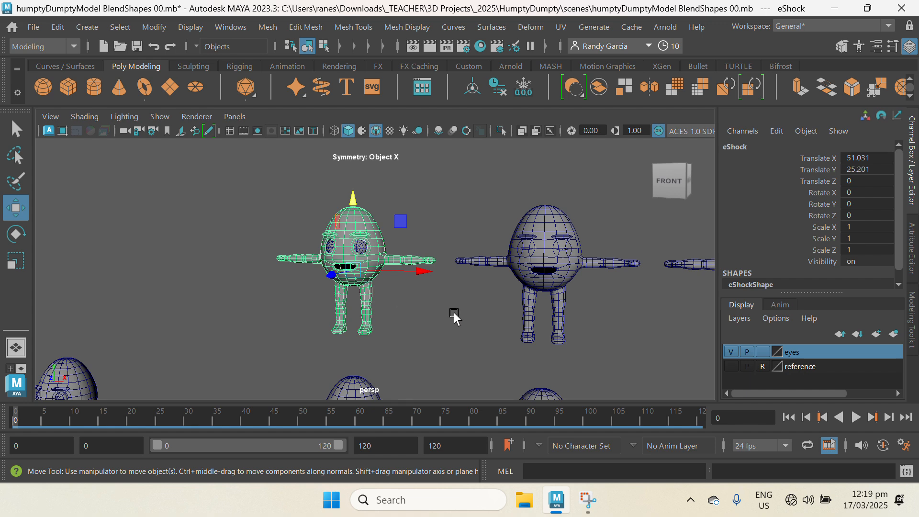
pyautogui.keyDown('alt'); pyautogui.moveTo(454, 315); pyautogui.dragTo(345, 298, button='middle'); pyautogui.keyUp('alt')
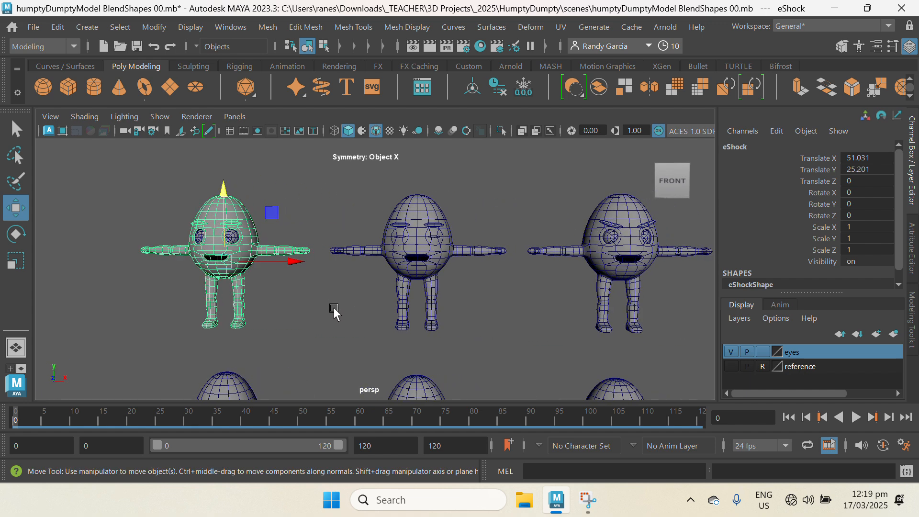
pyautogui.click(419, 278)
pyautogui.click(620, 278)
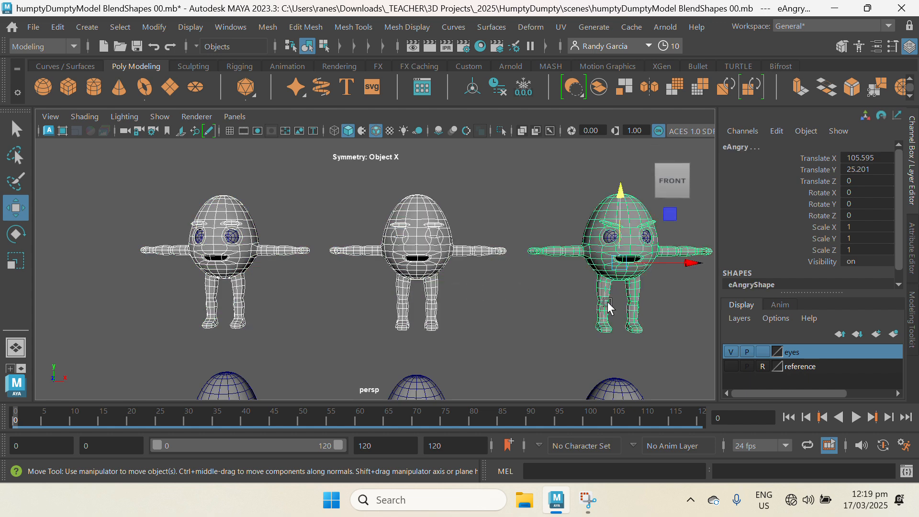
pyautogui.keyDown('alt'); pyautogui.moveTo(547, 332); pyautogui.dragTo(303, 321, button='middle'); pyautogui.keyUp('alt')
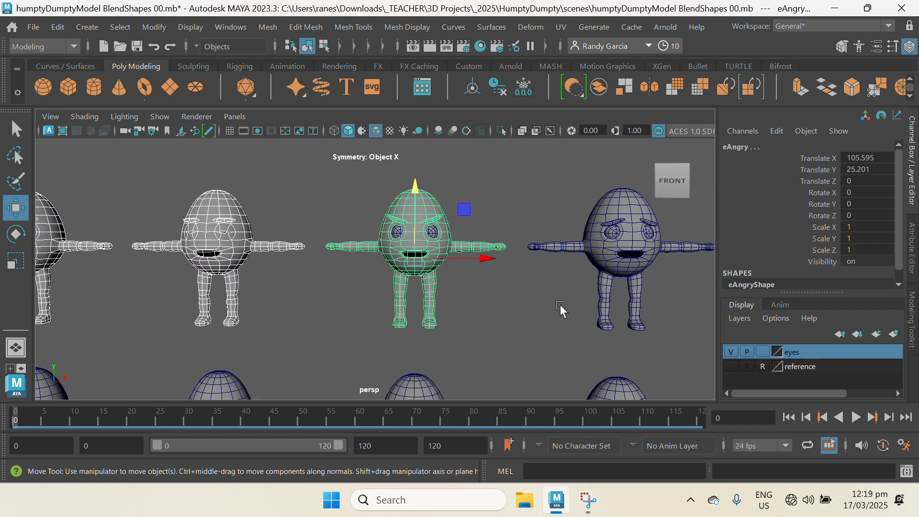
pyautogui.click(608, 279)
pyautogui.keyDown('alt'); pyautogui.moveTo(458, 328); pyautogui.dragTo(582, 211, button='middle'); pyautogui.keyUp('alt')
pyautogui.keyDown('alt'); pyautogui.moveTo(460, 275); pyautogui.dragTo(570, 201, button='middle'); pyautogui.keyUp('alt')
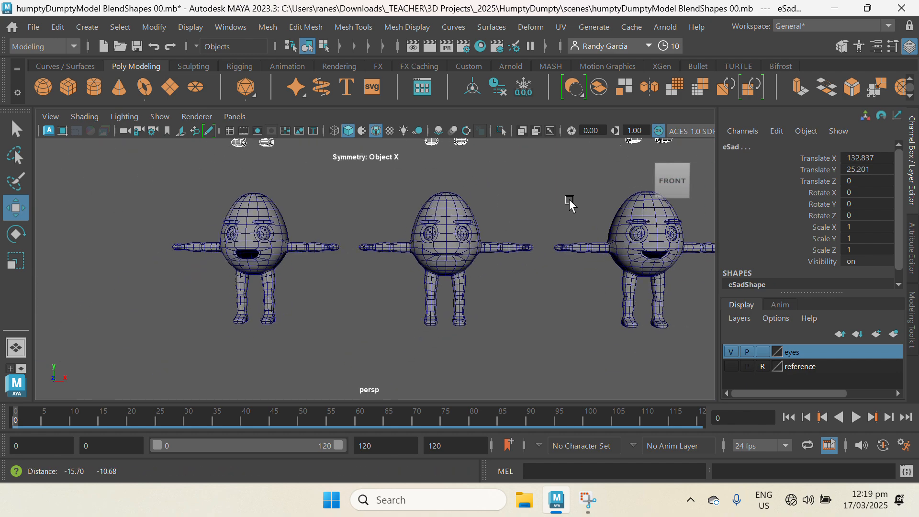
# Add the four mouth shapes to the selection in order: mOpen, mClose, mSmile and mSad.
pyautogui.click(270, 269)
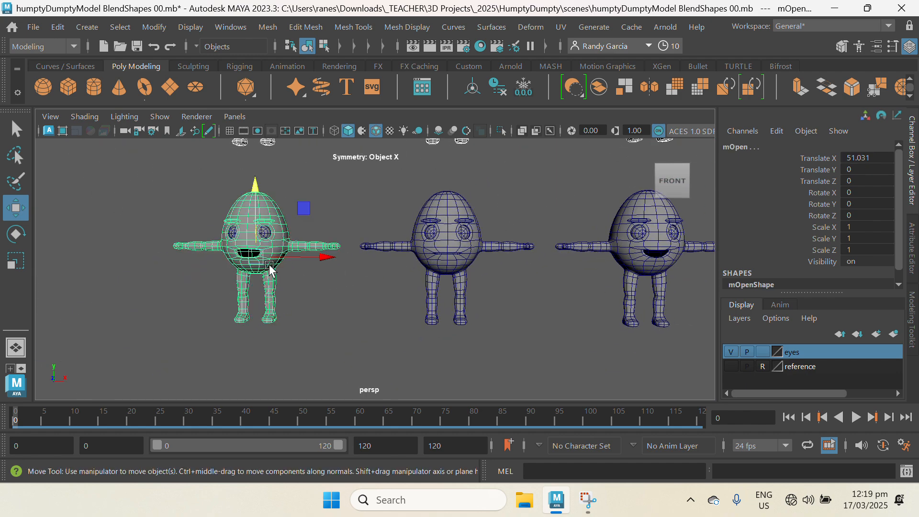
pyautogui.click(446, 275)
pyautogui.click(621, 261)
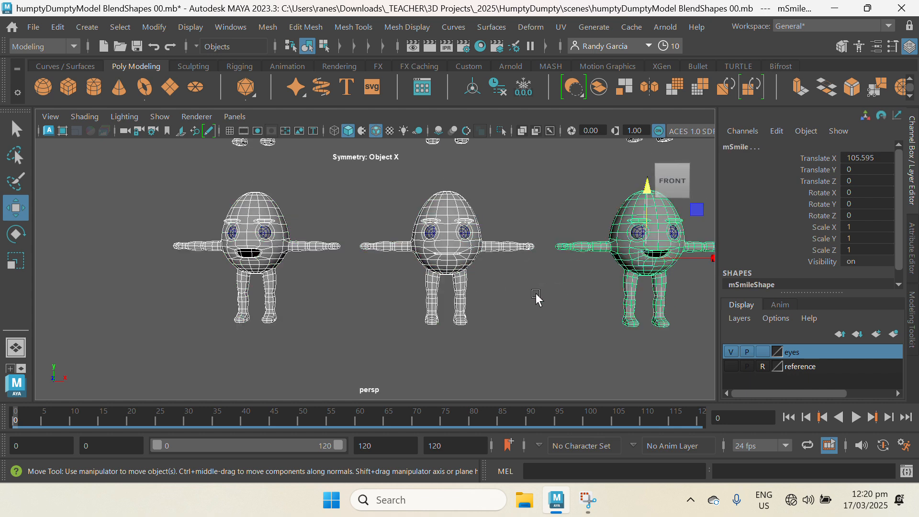
pyautogui.press('f')
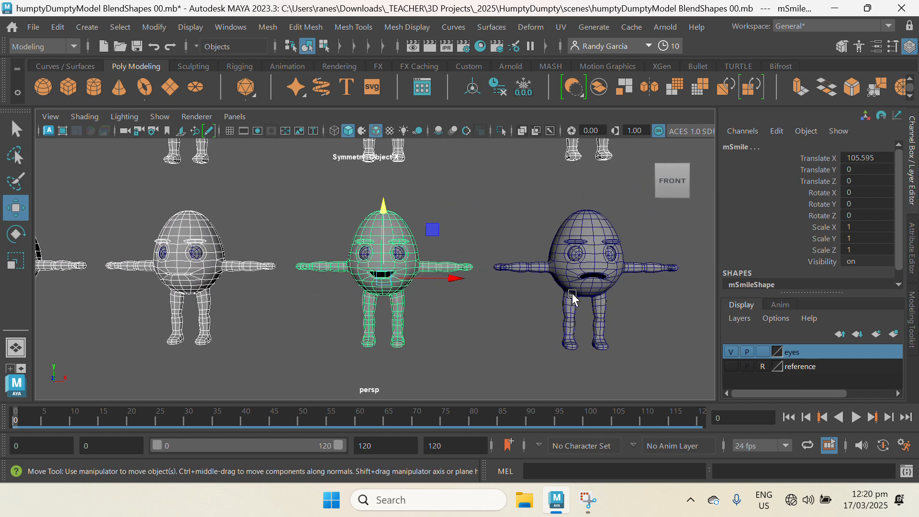
pyautogui.click(578, 292)
pyautogui.scroll(-3, 503, 330)
pyautogui.keyDown('alt'); pyautogui.moveTo(408, 303); pyautogui.dragTo(570, 318, button='middle'); pyautogui.keyUp('alt')
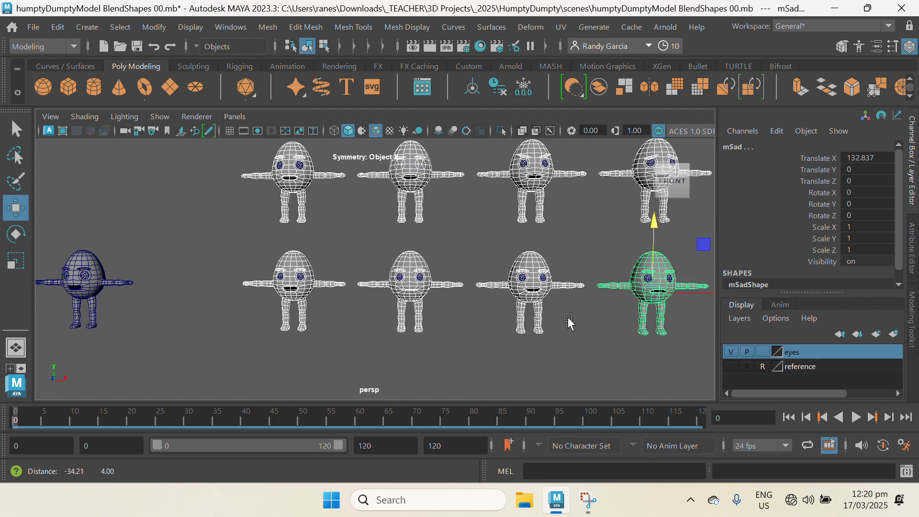
# Add the original base model, itlog, to the selection as the last object.
pyautogui.scroll(-2, 278, 323)
pyautogui.keyDown('alt'); pyautogui.moveTo(278, 323); pyautogui.dragTo(485, 280, button='middle'); pyautogui.keyUp('alt')
pyautogui.scroll(3, 370, 271)
pyautogui.scroll(3, 370, 271)
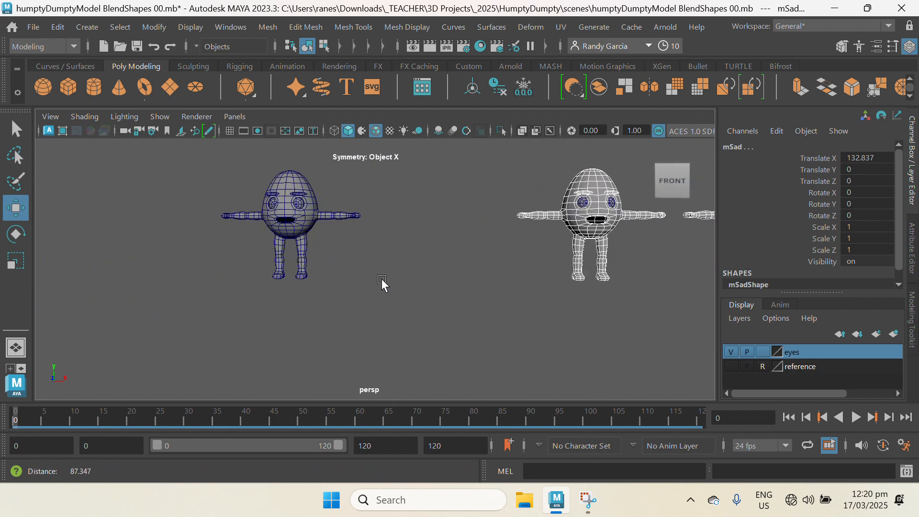
pyautogui.click(292, 233)
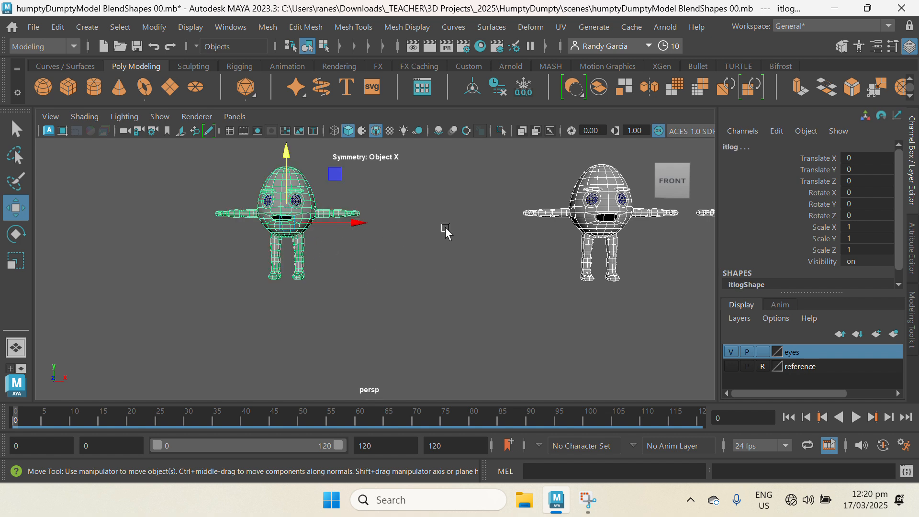
# Switch to the Animation menu set and create a blend shape from the selected targets and base model in the Shape Editor.
pyautogui.click(45, 44)
pyautogui.click(47, 91)
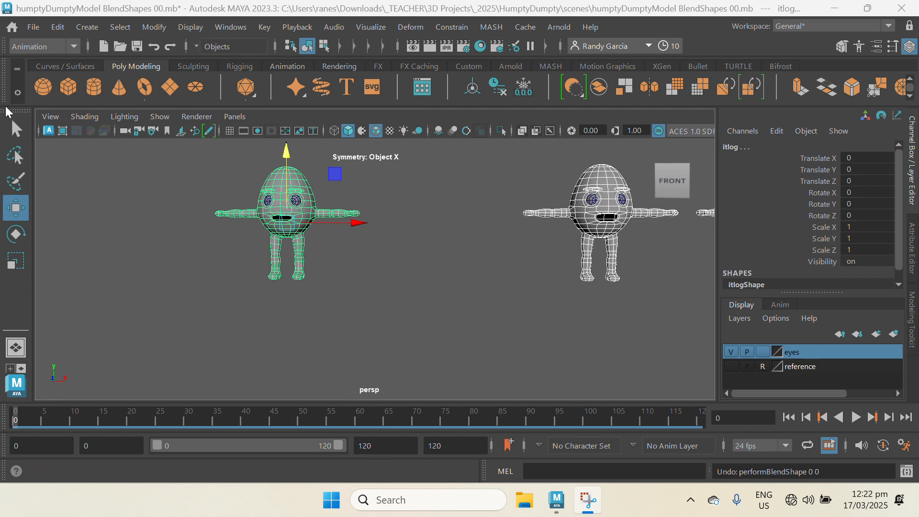
pyautogui.click(197, 67)
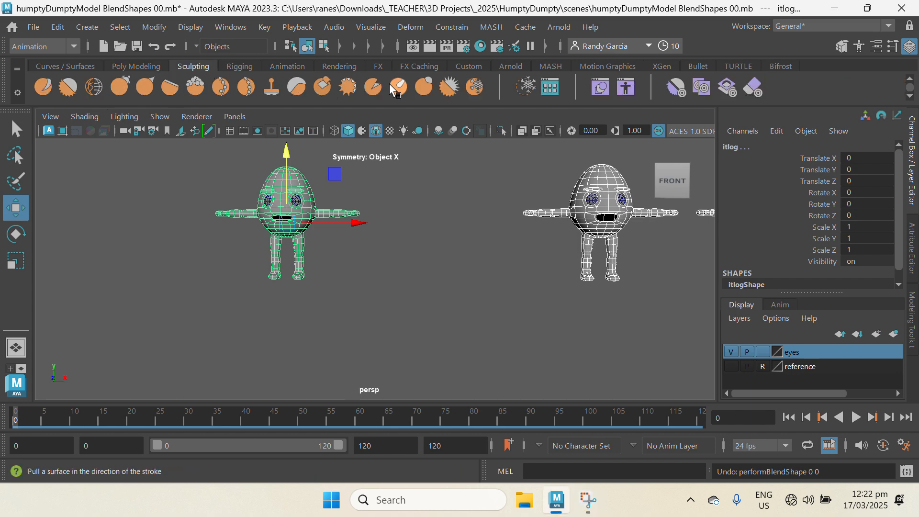
pyautogui.click(600, 87)
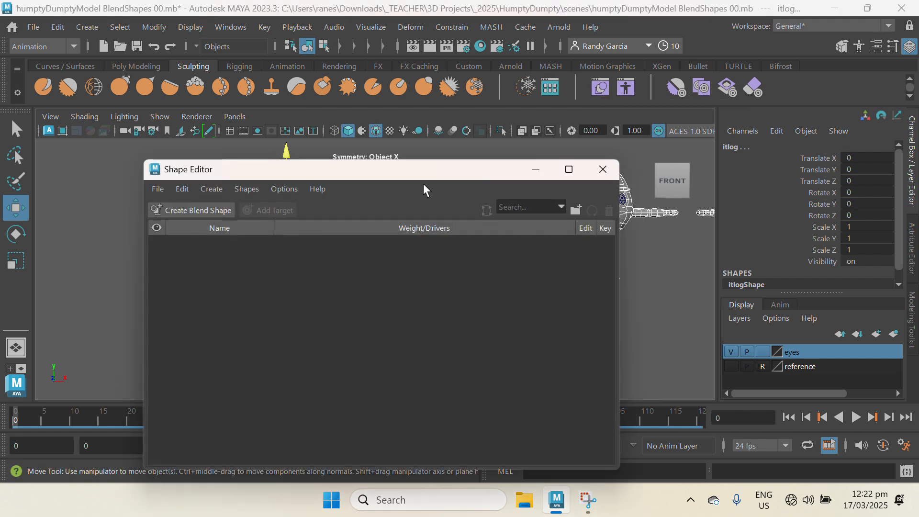
pyautogui.click(193, 209)
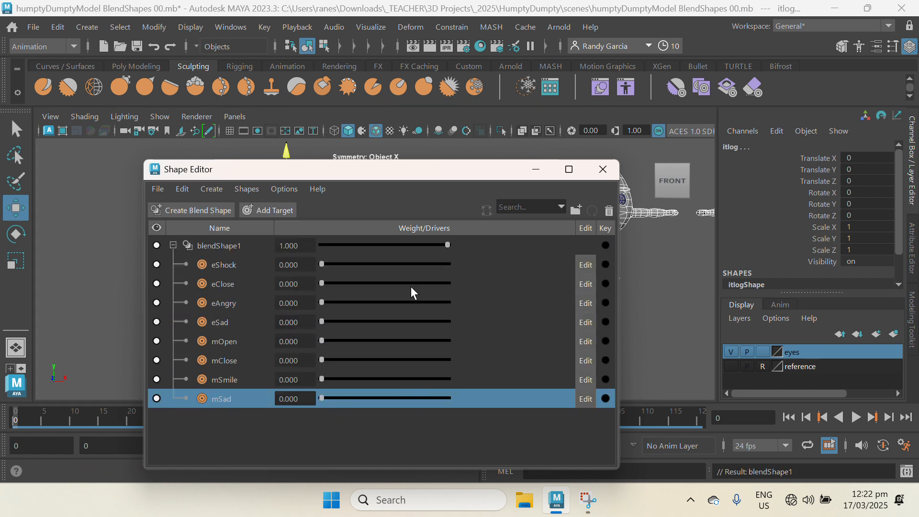
pyautogui.click(604, 170)
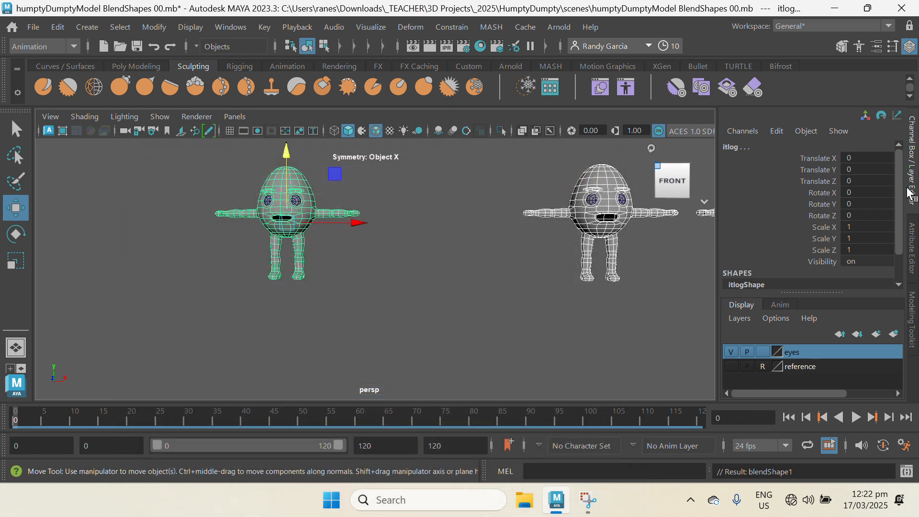
# Select only the base model itlog and expand the channels of its blendShape1 input.
pyautogui.click(485, 306)
pyautogui.click(299, 224)
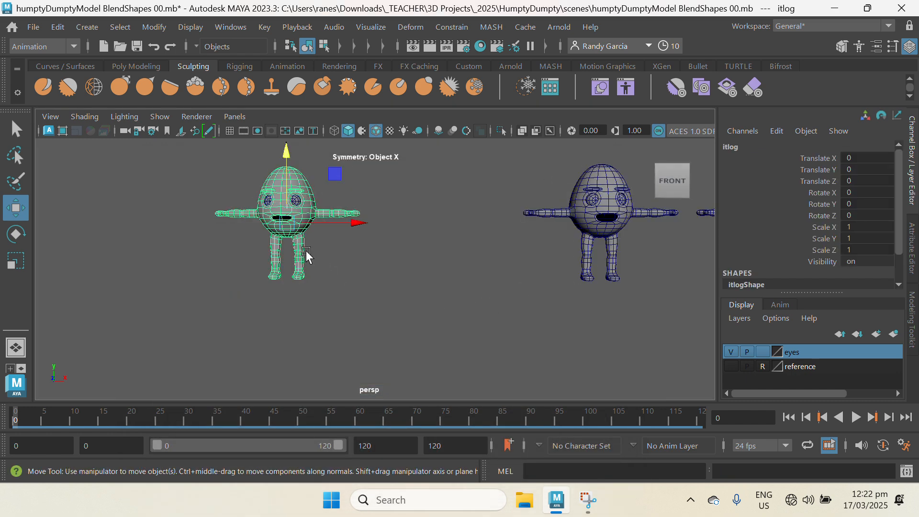
pyautogui.scroll(-2, 852, 209)
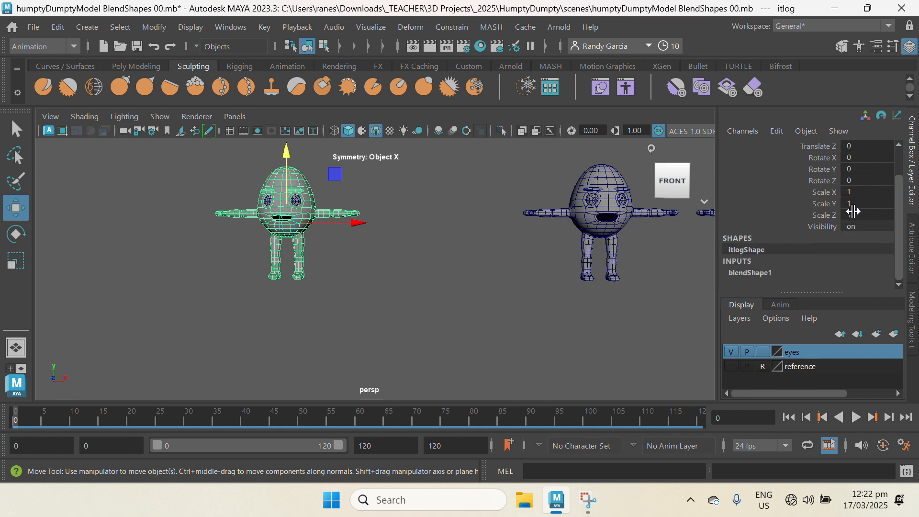
pyautogui.click(740, 273)
pyautogui.scroll(-3, 813, 229)
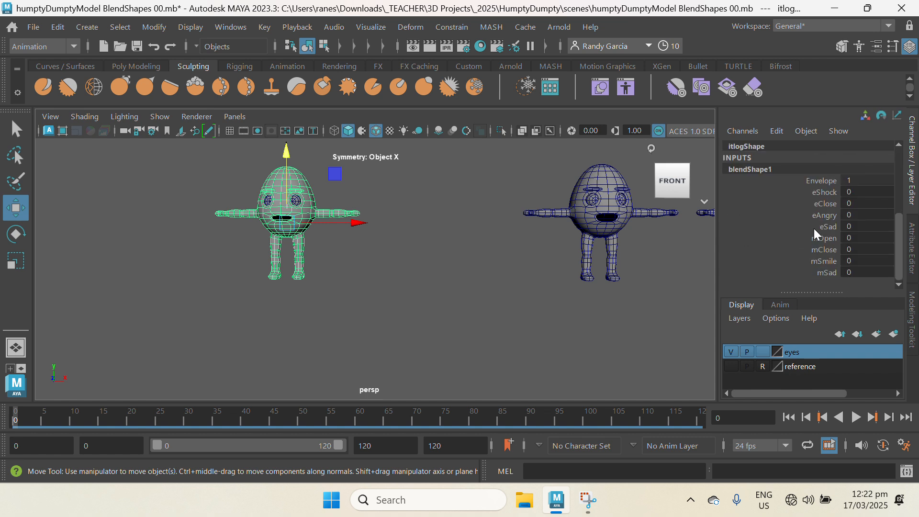
# Test the eShock target on the base model's face by setting its weight to 1 and returning it to 0.
pyautogui.doubleClick(861, 192)
pyautogui.write('1')
pyautogui.press('Return')
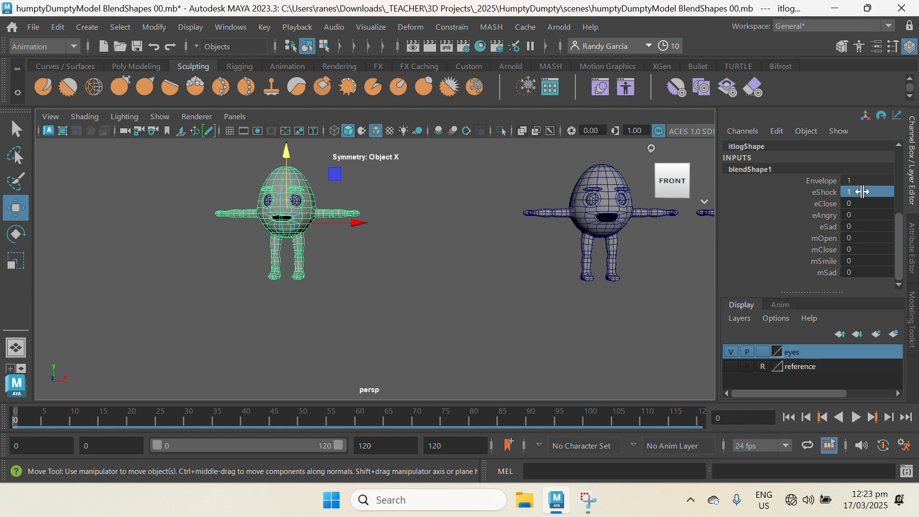
pyautogui.scroll(3, 409, 350)
pyautogui.scroll(2, 409, 349)
pyautogui.keyDown('alt'); pyautogui.moveTo(406, 303); pyautogui.dragTo(466, 356, button='middle'); pyautogui.keyUp('alt')
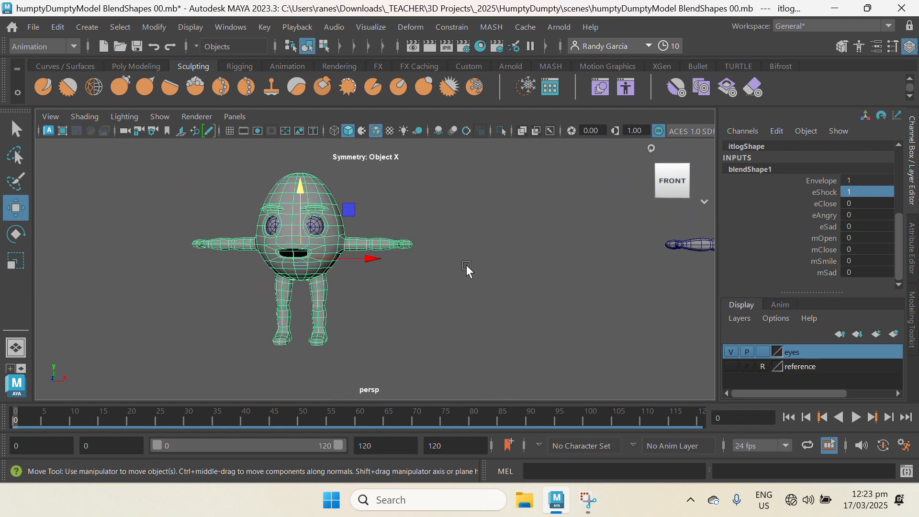
pyautogui.scroll(3, 484, 277)
pyautogui.keyDown('alt'); pyautogui.moveTo(500, 285); pyautogui.dragTo(554, 323, button='middle'); pyautogui.keyUp('alt')
pyautogui.scroll(1, 560, 315)
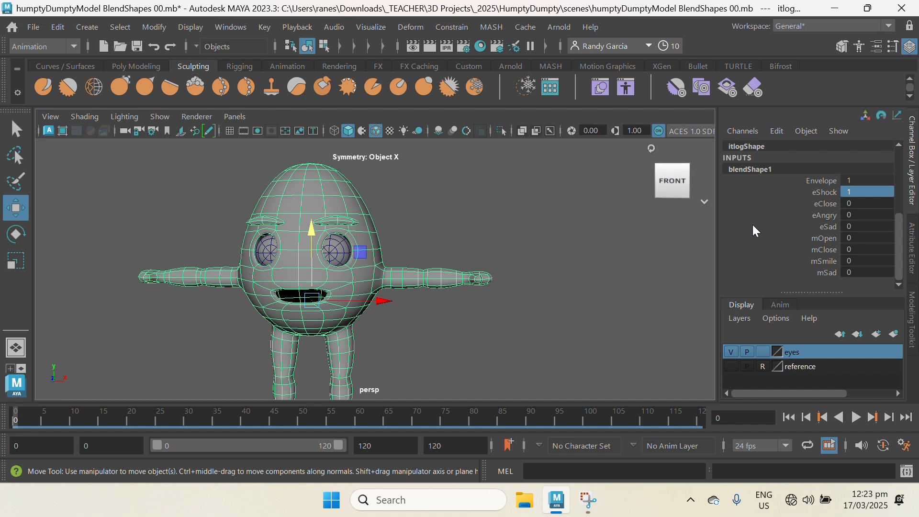
pyautogui.doubleClick(869, 190)
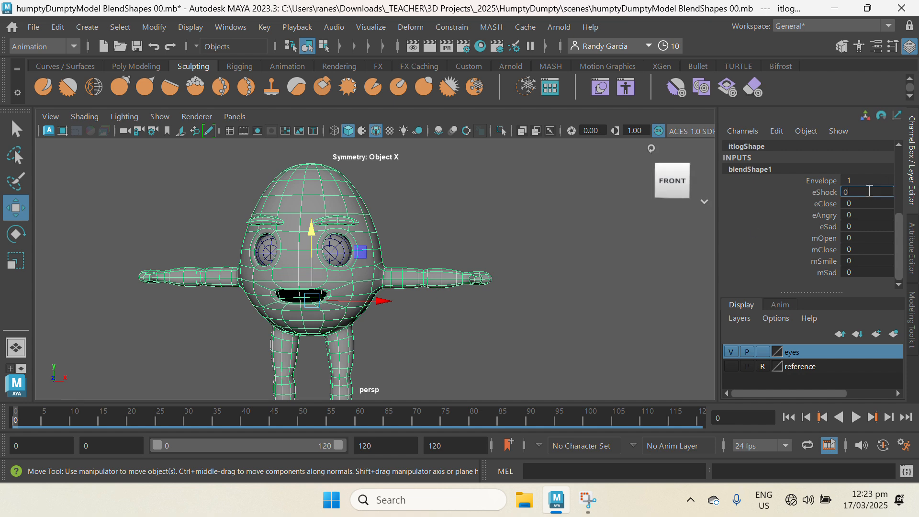
pyautogui.write('0')
pyautogui.press('Return')
# Test the eClose target by setting its weight to 1 and returning it to 0.
pyautogui.doubleClick(867, 205)
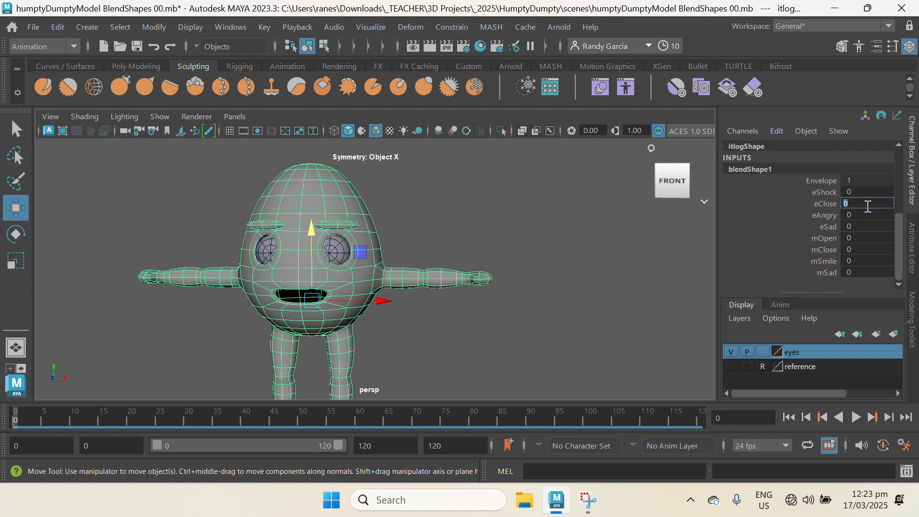
pyautogui.write('1')
pyautogui.press('Return')
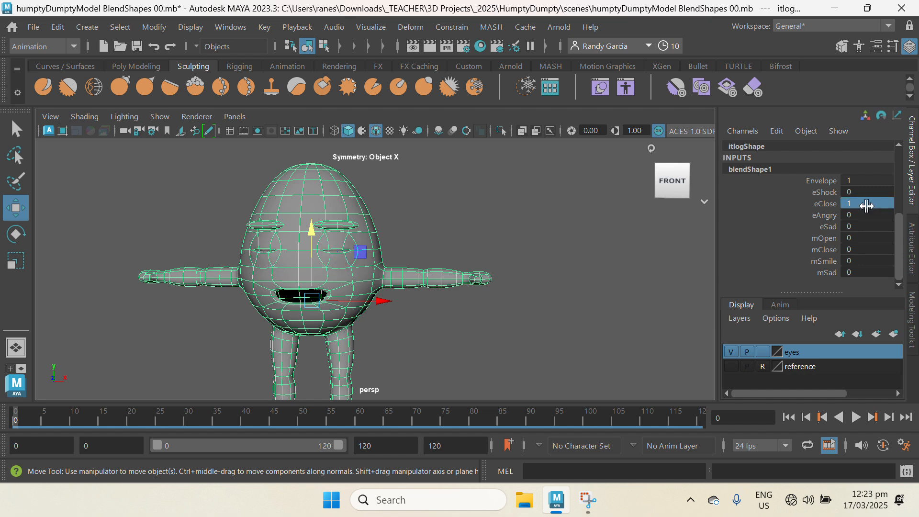
pyautogui.doubleClick(867, 205)
pyautogui.press('Return')
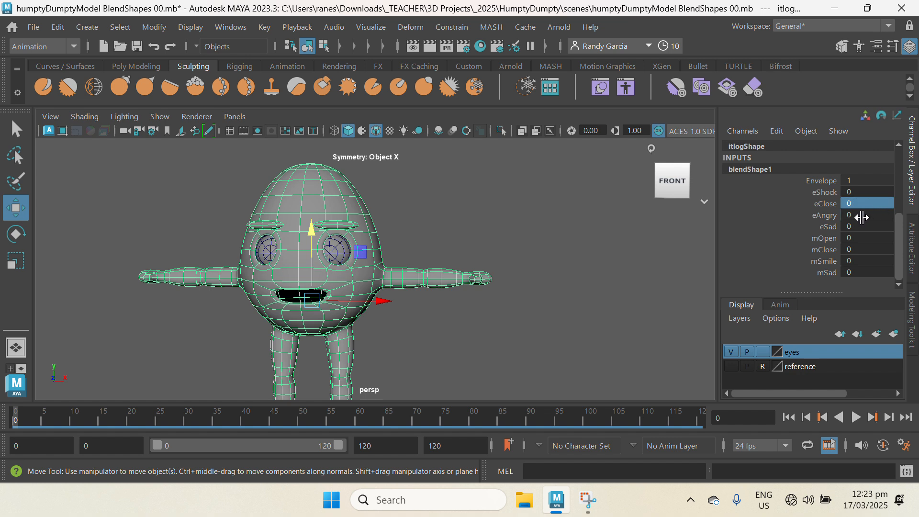
# Test the eAngry target by setting its weight to 1 and returning it to 0.
pyautogui.doubleClick(862, 218)
pyautogui.write('1')
pyautogui.press('Return')
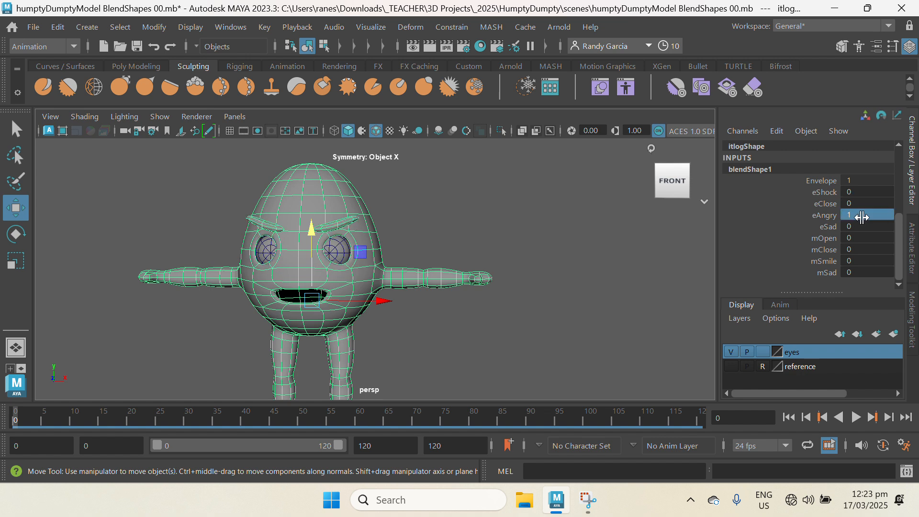
pyautogui.doubleClick(862, 218)
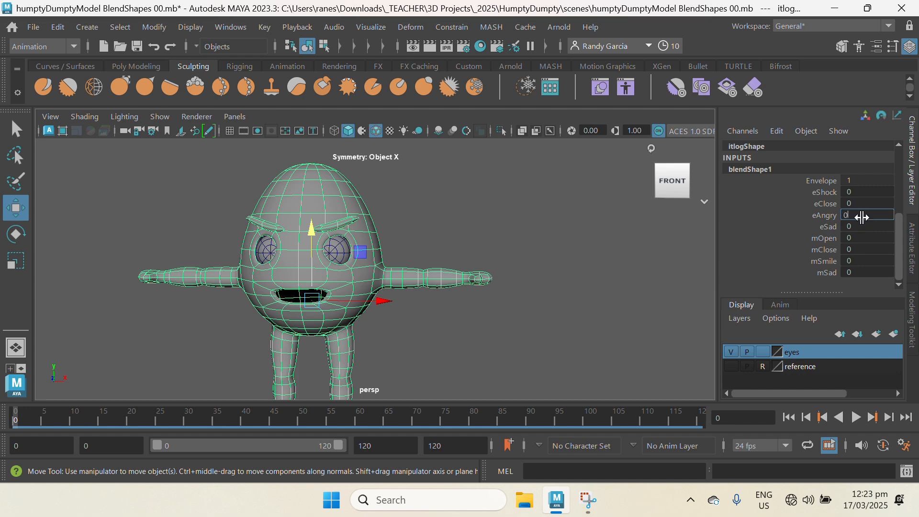
pyautogui.press('Return')
# Test the eSad target by setting its weight to 1 and returning it to 0.
pyautogui.doubleClick(852, 228)
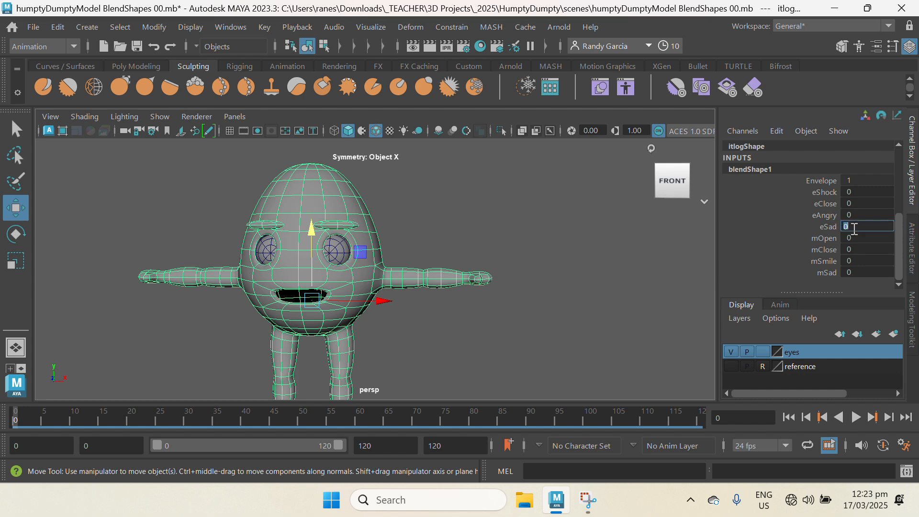
pyautogui.write('1')
pyautogui.press('Return')
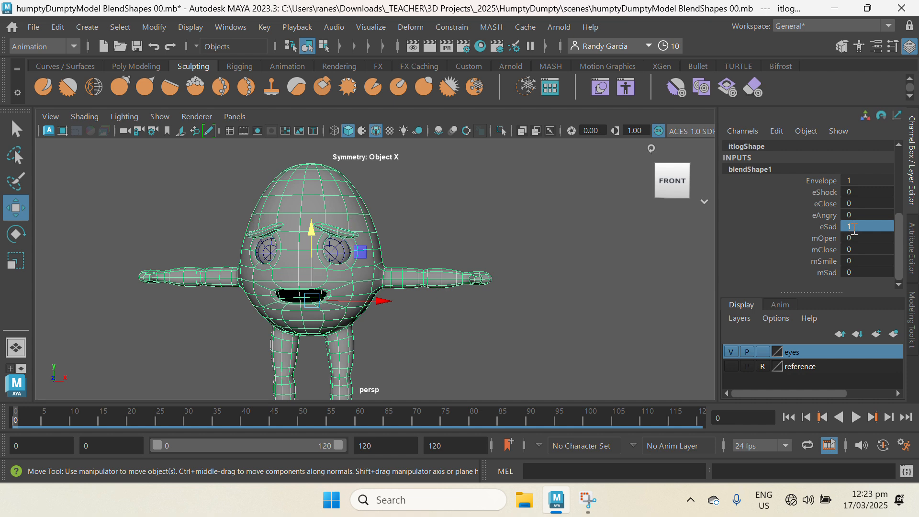
pyautogui.doubleClick(855, 226)
pyautogui.write('0')
pyautogui.press('Return')
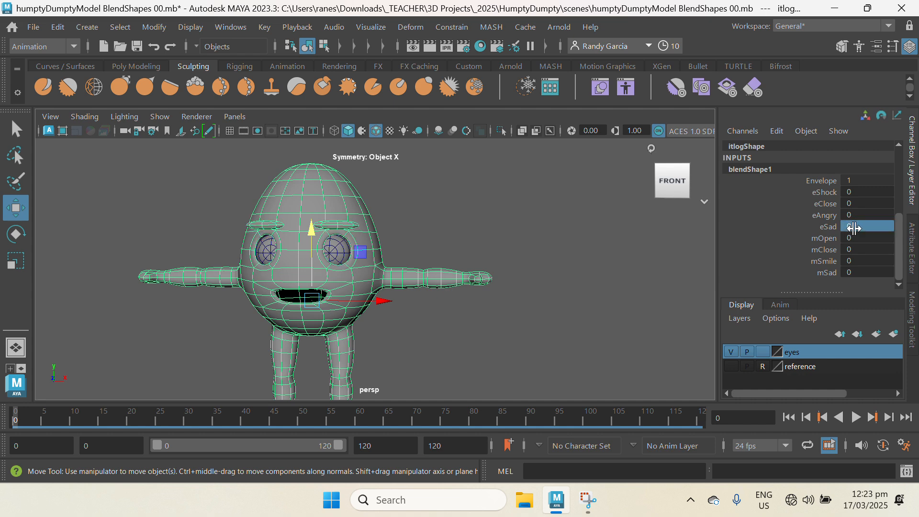
# Test the mOpen target by setting its weight to 1 and returning it to 0.
pyautogui.doubleClick(859, 238)
pyautogui.write('1')
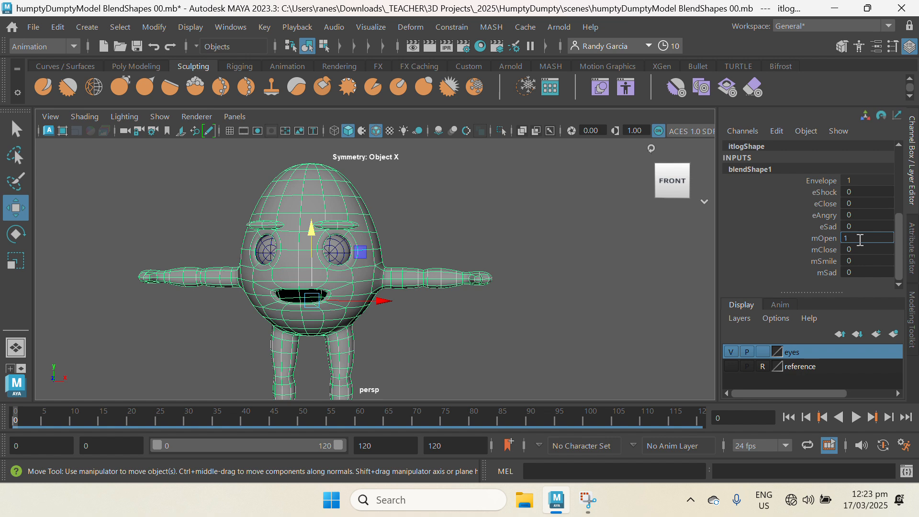
pyautogui.press('Return')
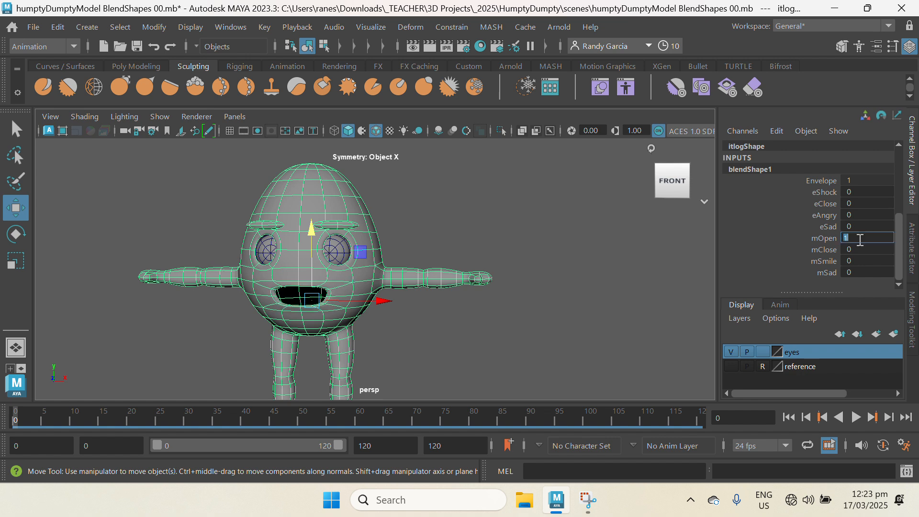
pyautogui.write('0')
pyautogui.press('Return')
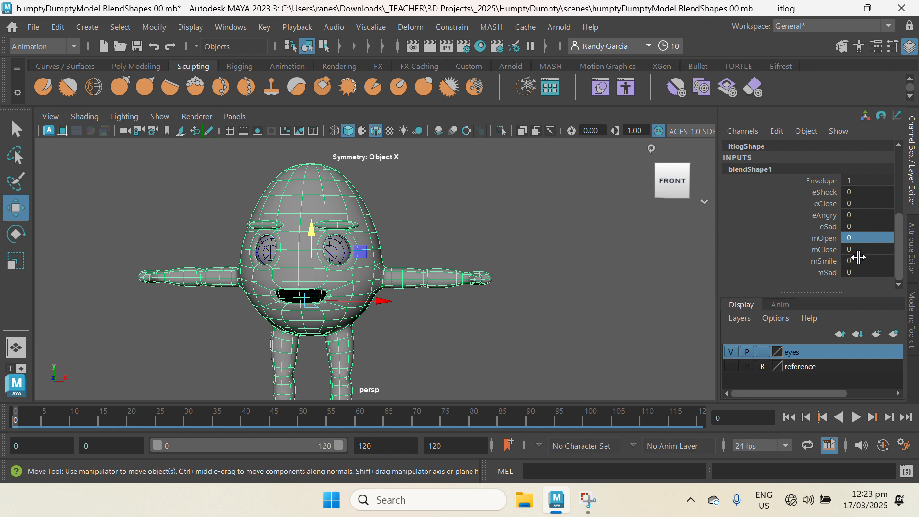
# Test the mClose target by setting its weight to 1 and returning it to 0.
pyautogui.doubleClick(855, 250)
pyautogui.write('1')
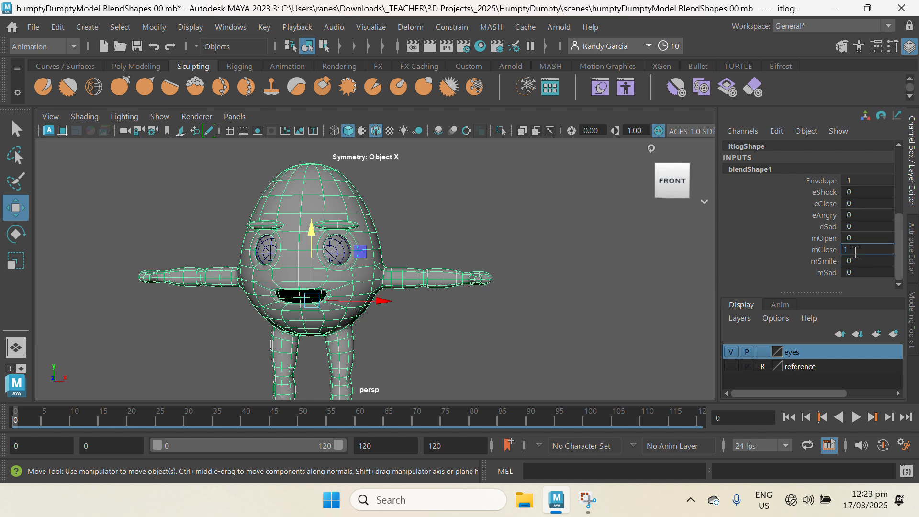
pyautogui.press('Return')
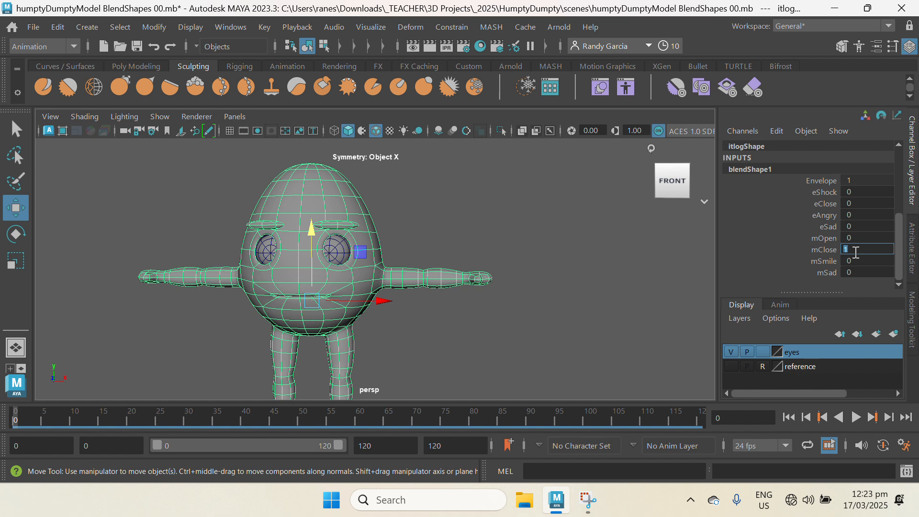
pyautogui.write('0')
pyautogui.press('Return')
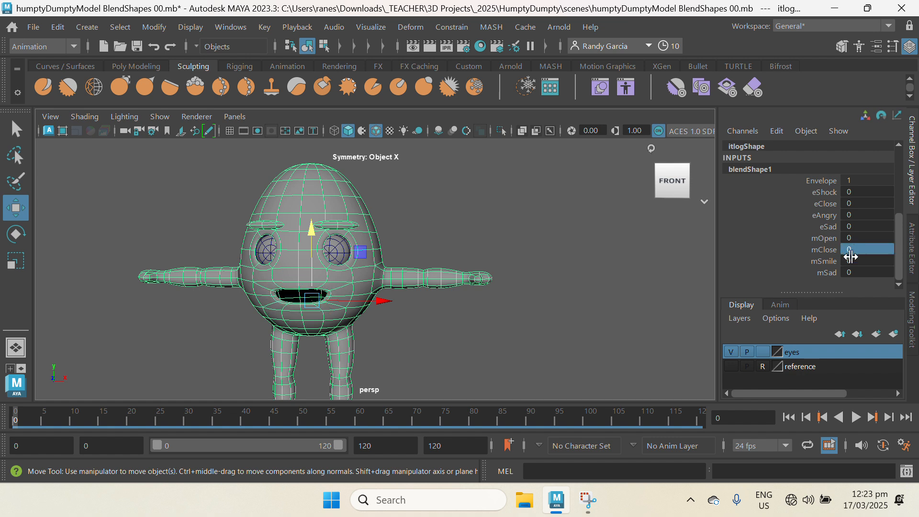
# Test the mSmile target by setting its weight to 1 and returning it to 0.
pyautogui.doubleClick(857, 262)
pyautogui.write('1')
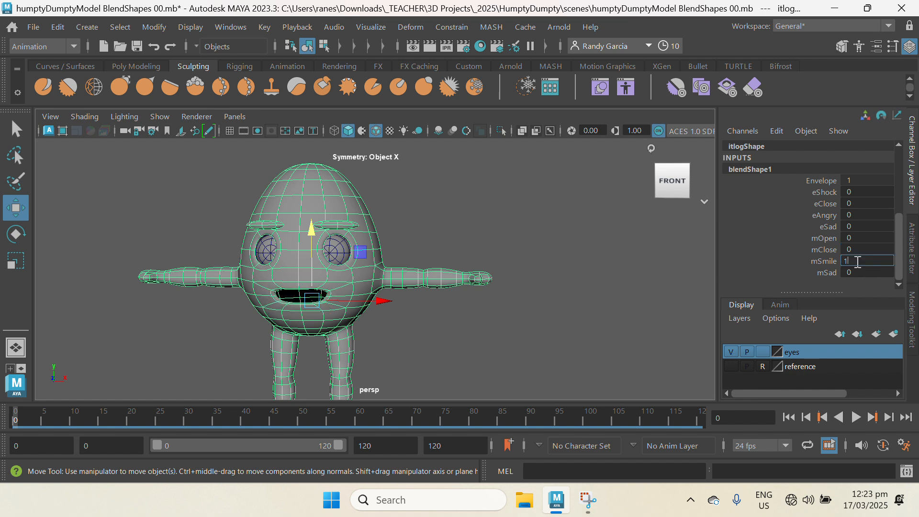
pyautogui.press('Return')
pyautogui.doubleClick(857, 261)
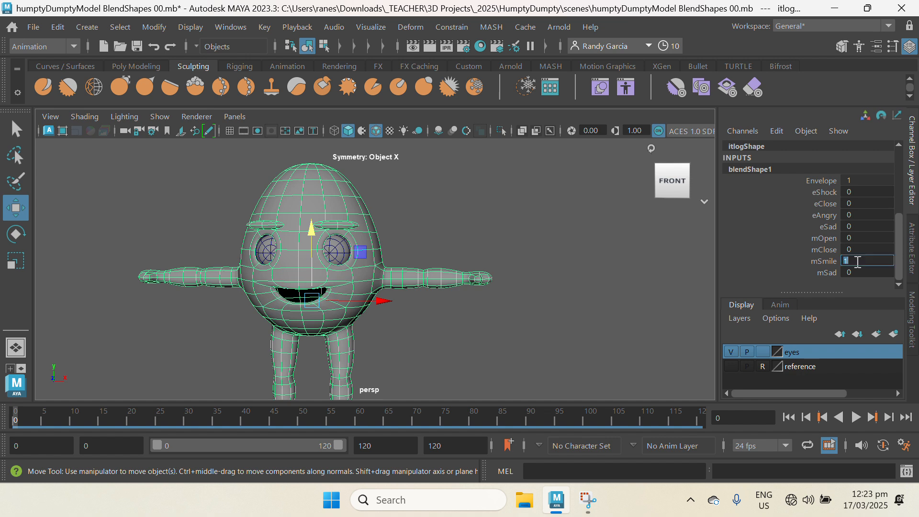
pyautogui.press('Return')
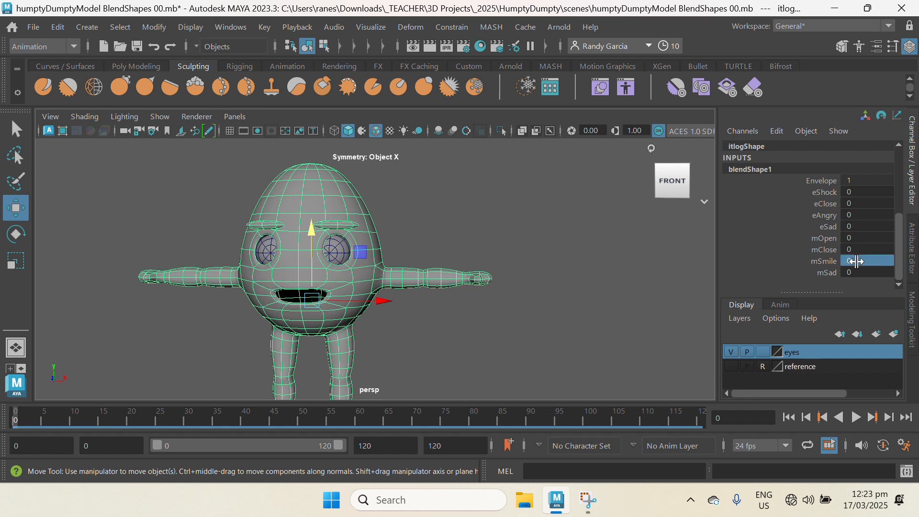
# Test the mSad target by setting its weight to 1 and returning it to 0.
pyautogui.doubleClick(857, 273)
pyautogui.write('1')
pyautogui.press('Return')
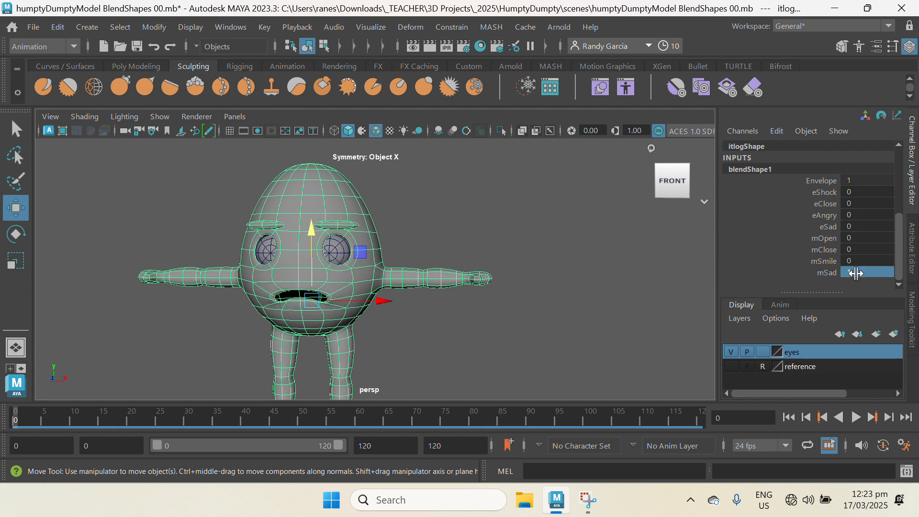
pyautogui.doubleClick(857, 273)
pyautogui.press('Return')
# Deselect the base model itlog so that nothing in the scene is selected.
pyautogui.scroll(-3, 492, 317)
pyautogui.keyDown('alt'); pyautogui.moveTo(521, 321); pyautogui.dragTo(556, 330, button='middle'); pyautogui.keyUp('alt')
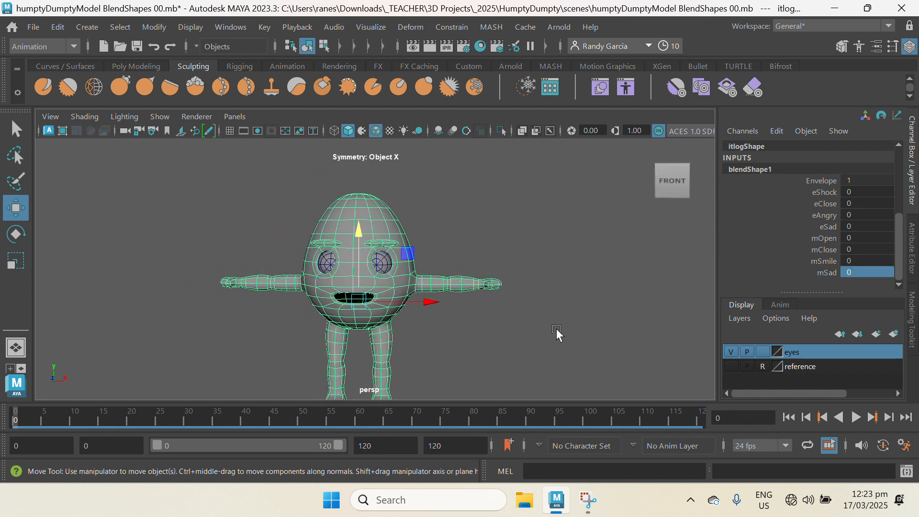
pyautogui.click(555, 334)
pyautogui.keyDown('alt'); pyautogui.moveTo(463, 312); pyautogui.dragTo(386, 253, button='middle'); pyautogui.keyUp('alt')
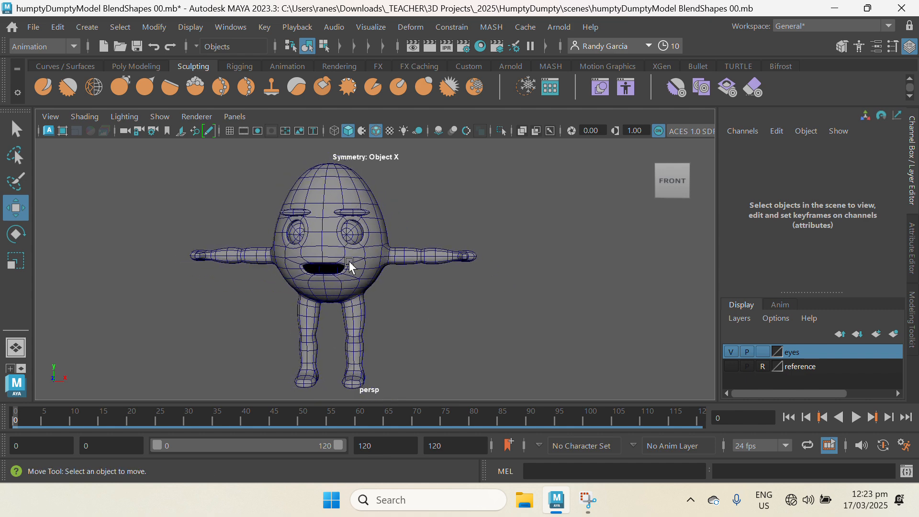